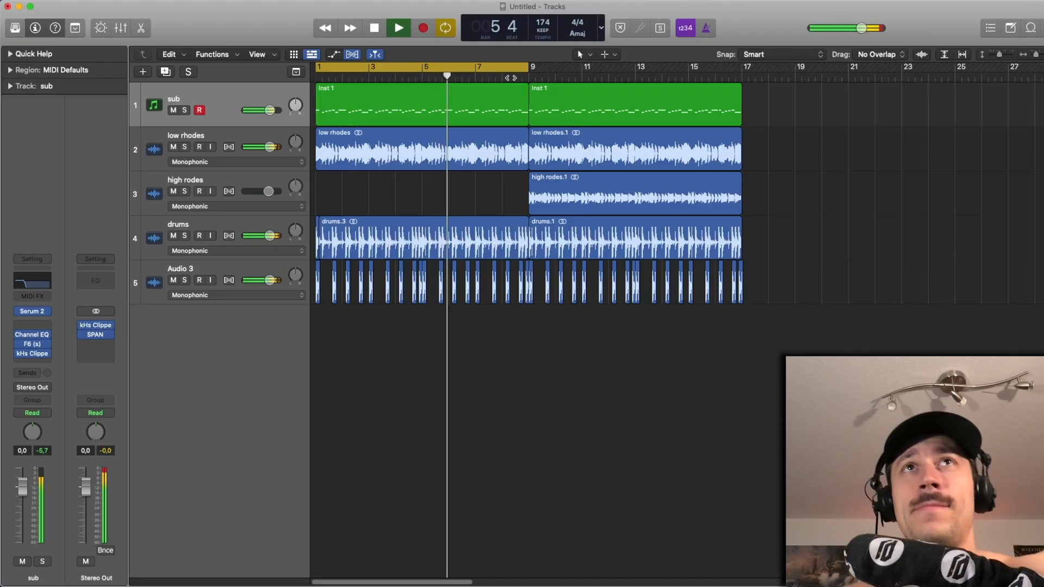
- Let playback run past bar 9 with cycling off, and stop it with the bars 1–9 cycle restored
click(508, 68)
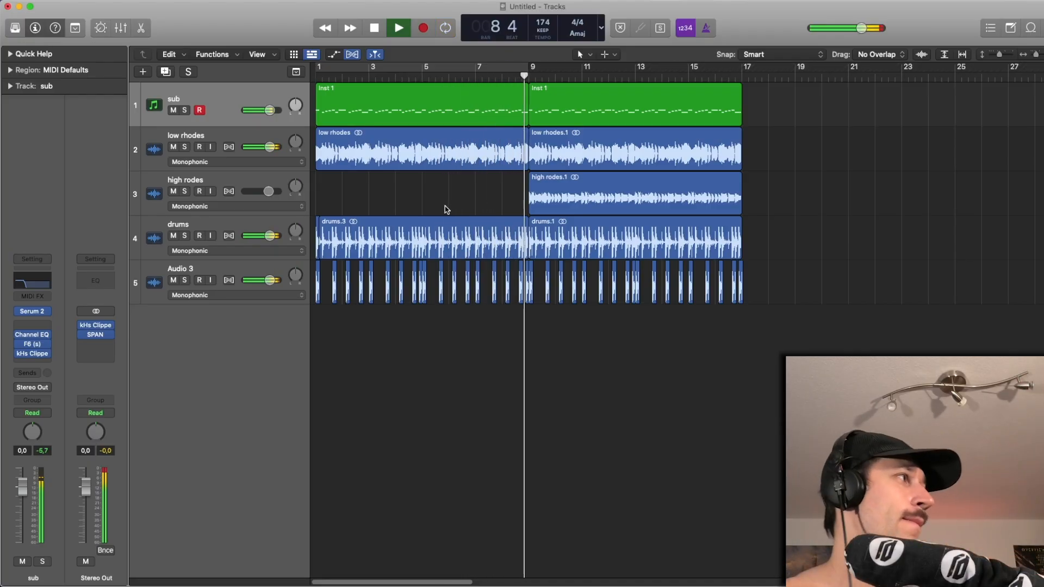
click(435, 71)
key(space)
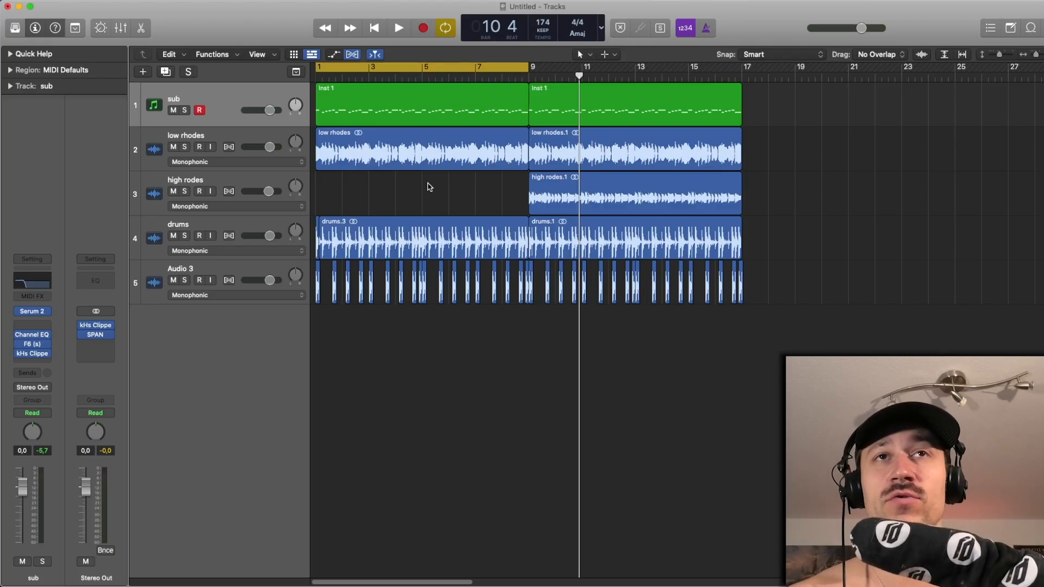
- Play the loop and audition the sub, low rhodes and drums tracks in solo one at a time
key(space)
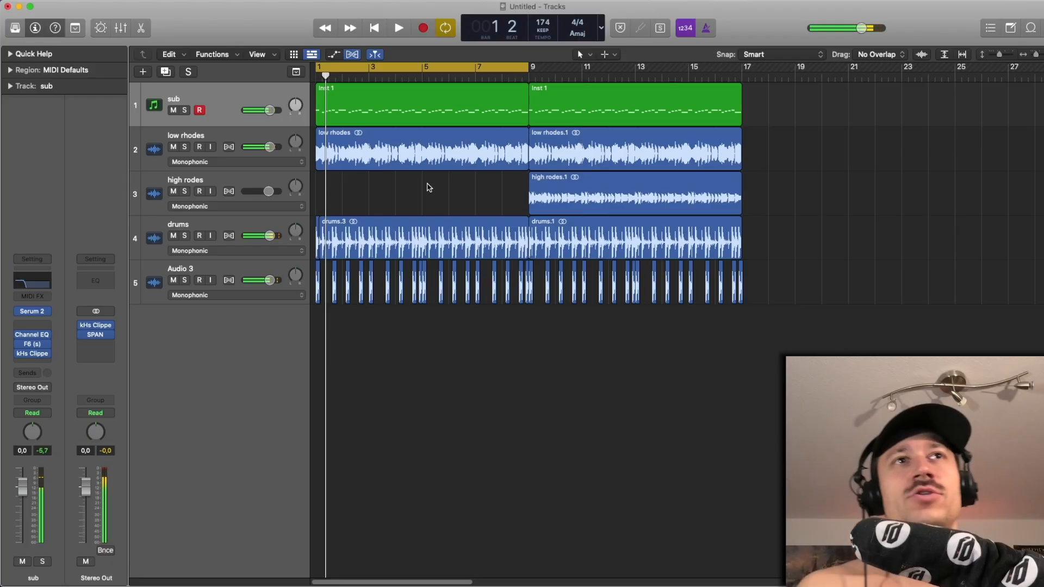
click(185, 111)
click(185, 111)
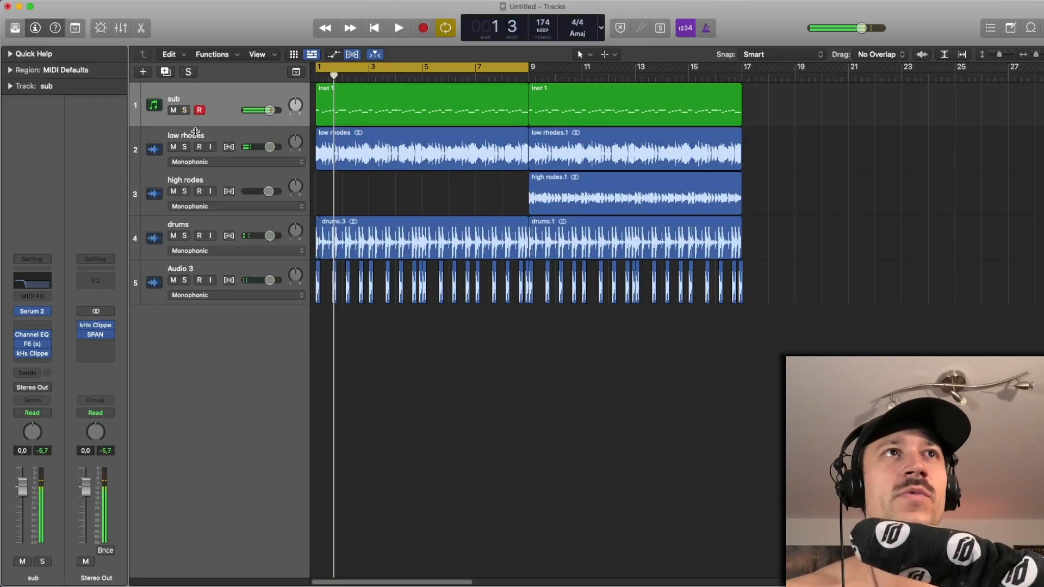
click(186, 147)
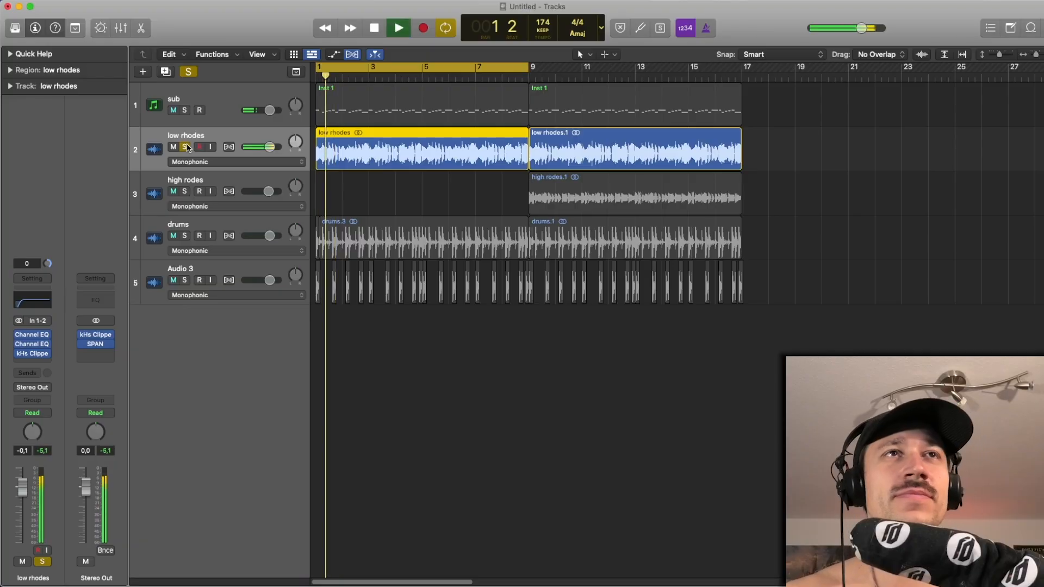
click(185, 147)
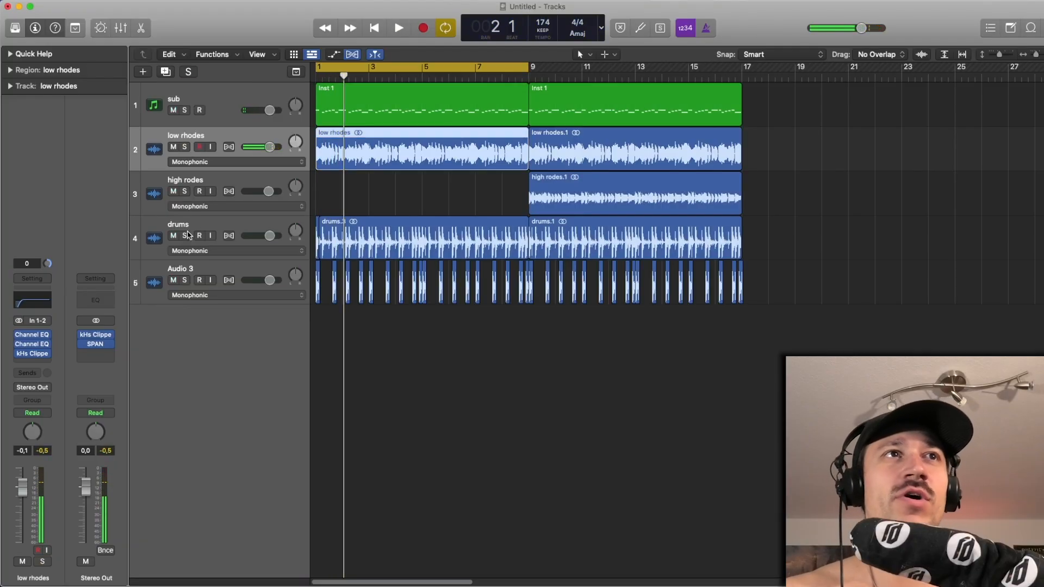
click(185, 235)
click(186, 236)
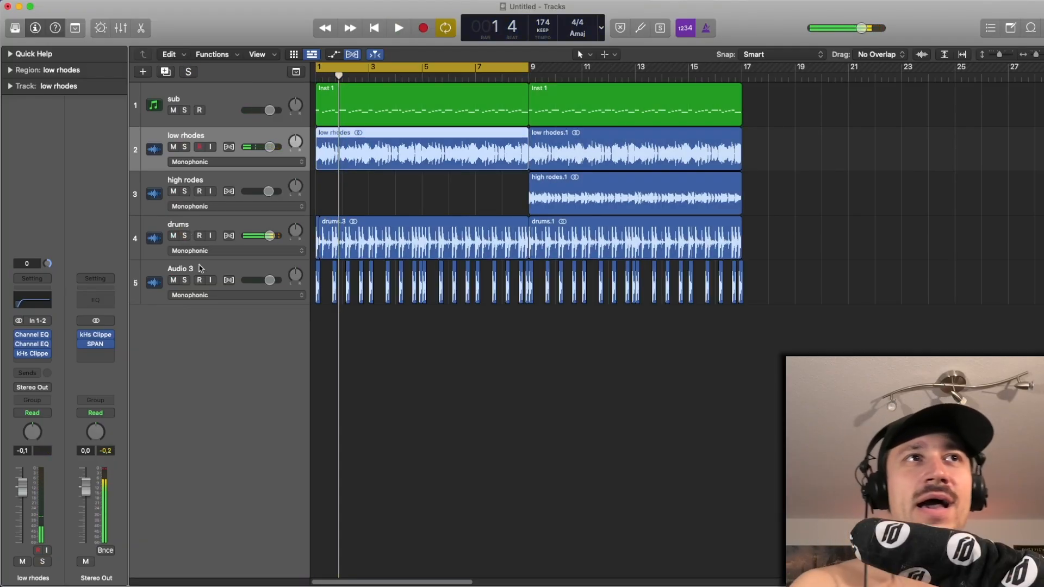
click(201, 268)
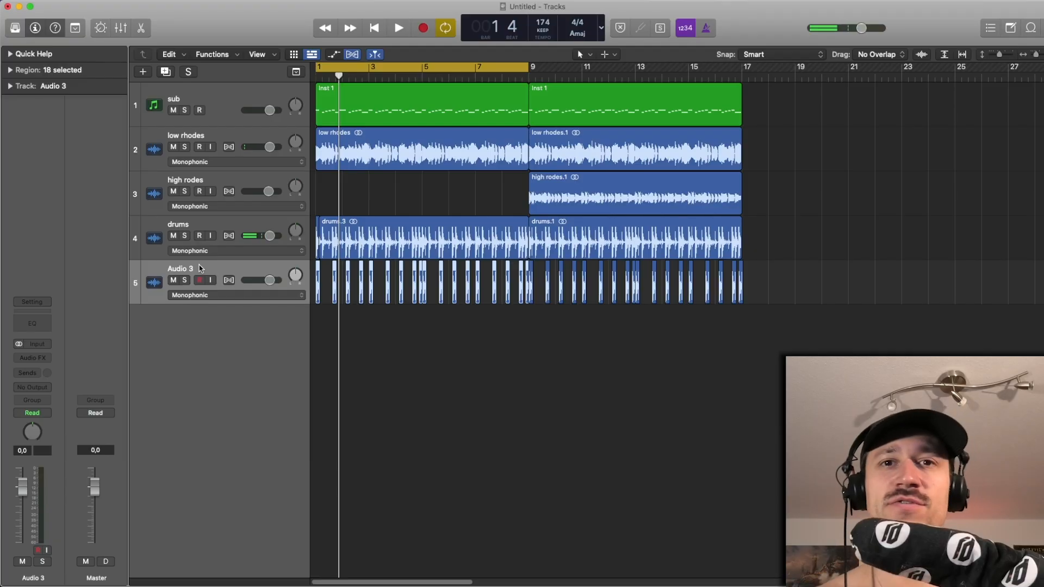
click(394, 200)
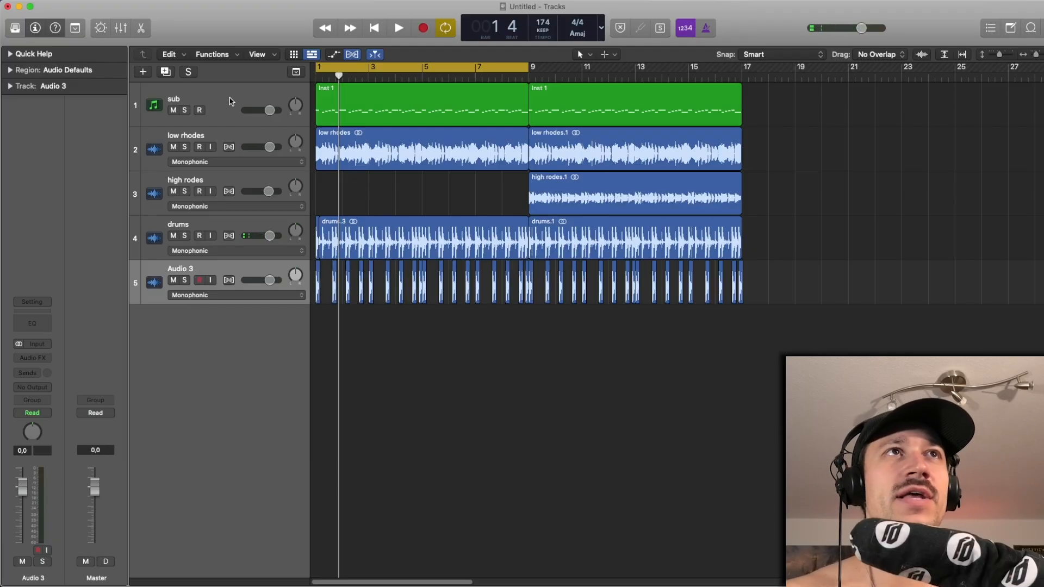
- Solo the sub track and examine its Serum 2 patch while it plays
click(203, 106)
click(185, 111)
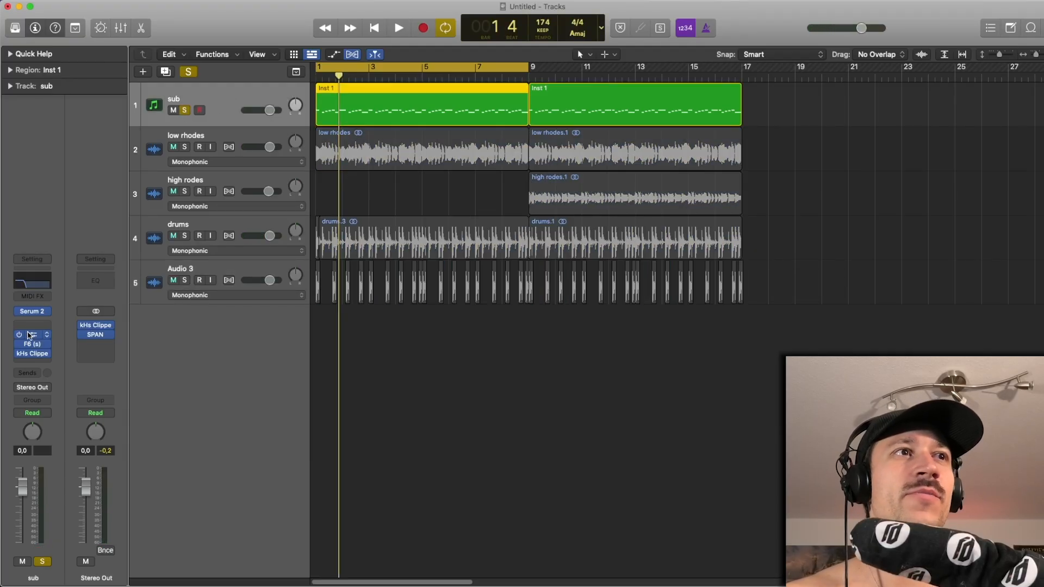
click(45, 310)
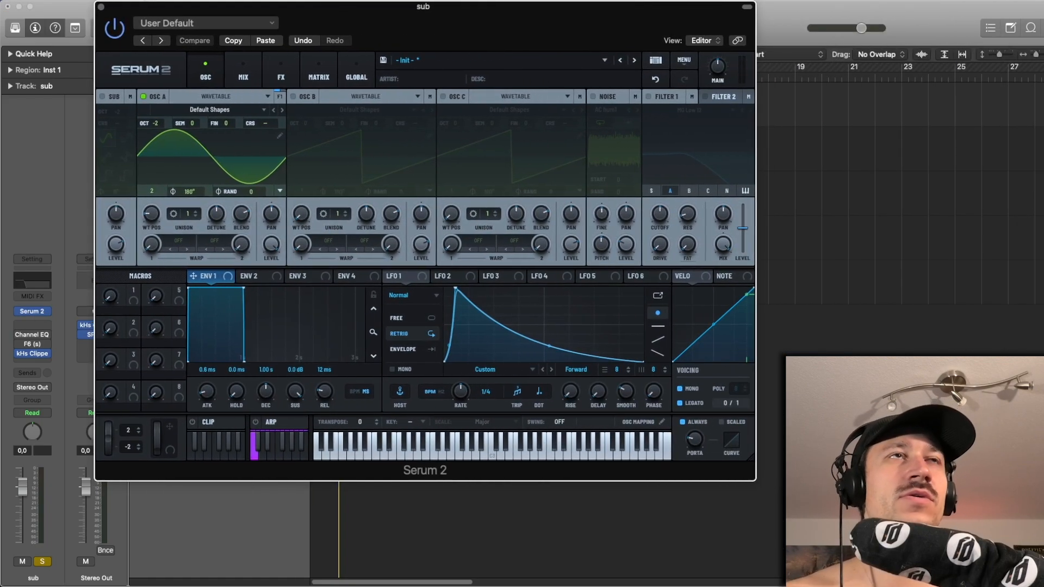
drag(423, 6, 384, 6)
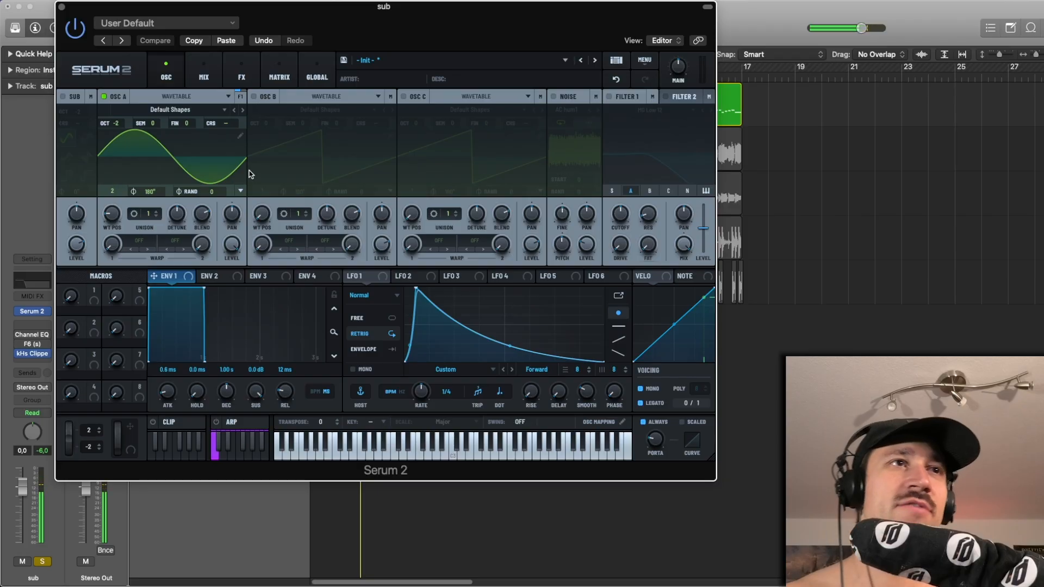
click(59, 7)
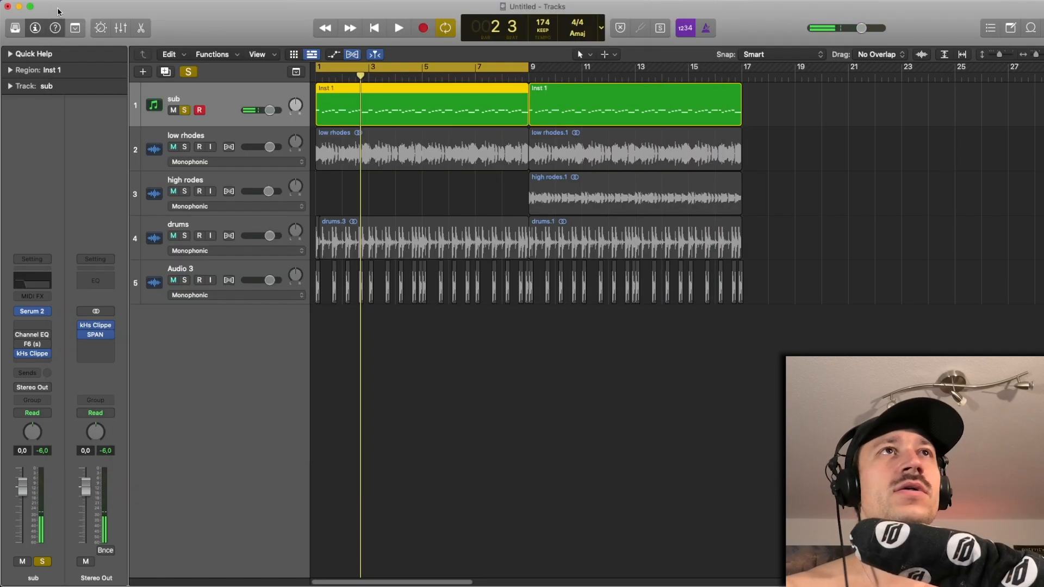
- Unsolo and mute the sub track, and play the arrangement from bar 1 without it
click(374, 188)
key(super+Down)
key(super+Down)
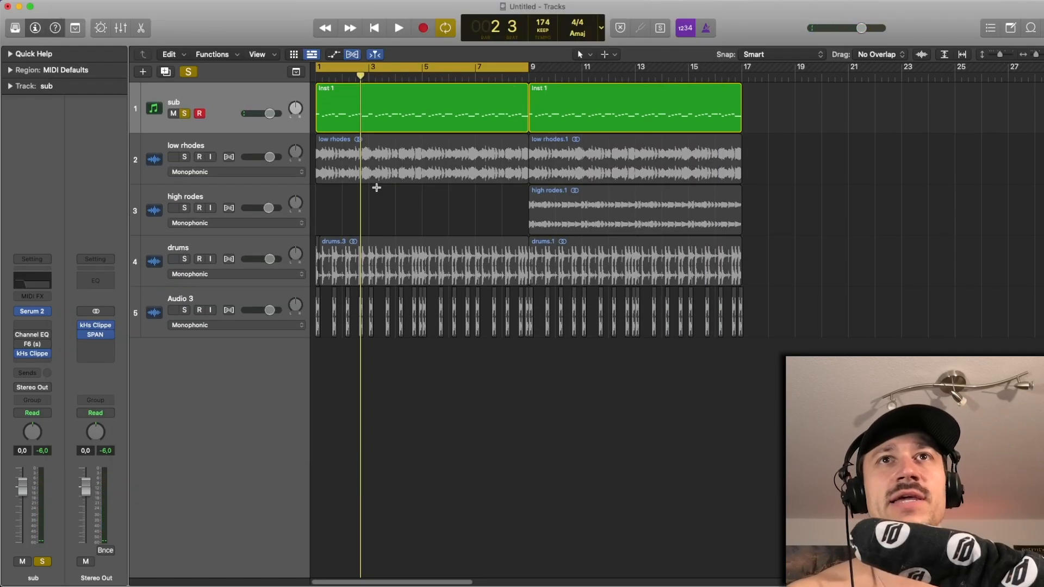
key(super+Right)
key(Return)
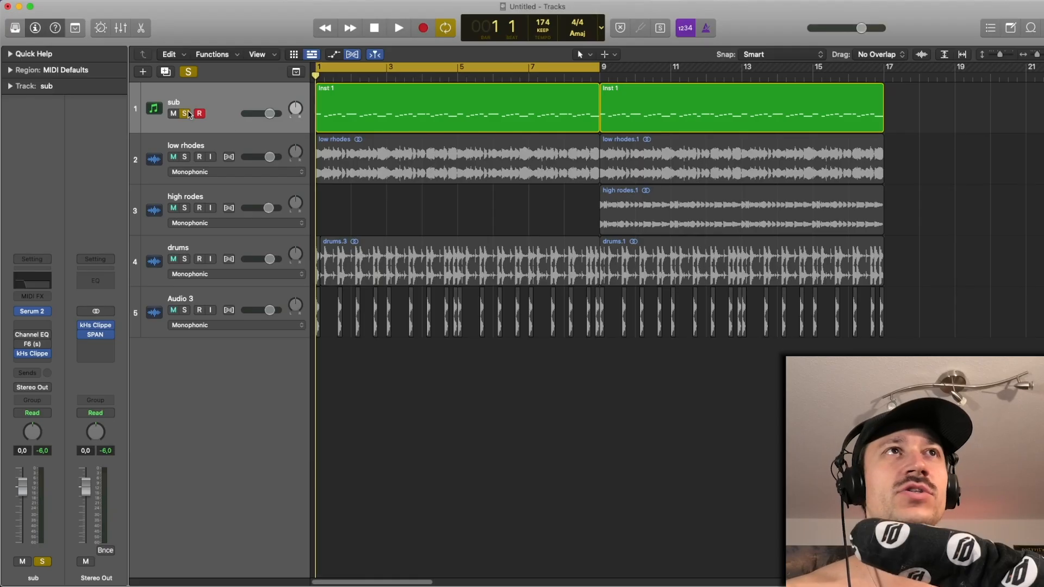
click(184, 113)
click(174, 113)
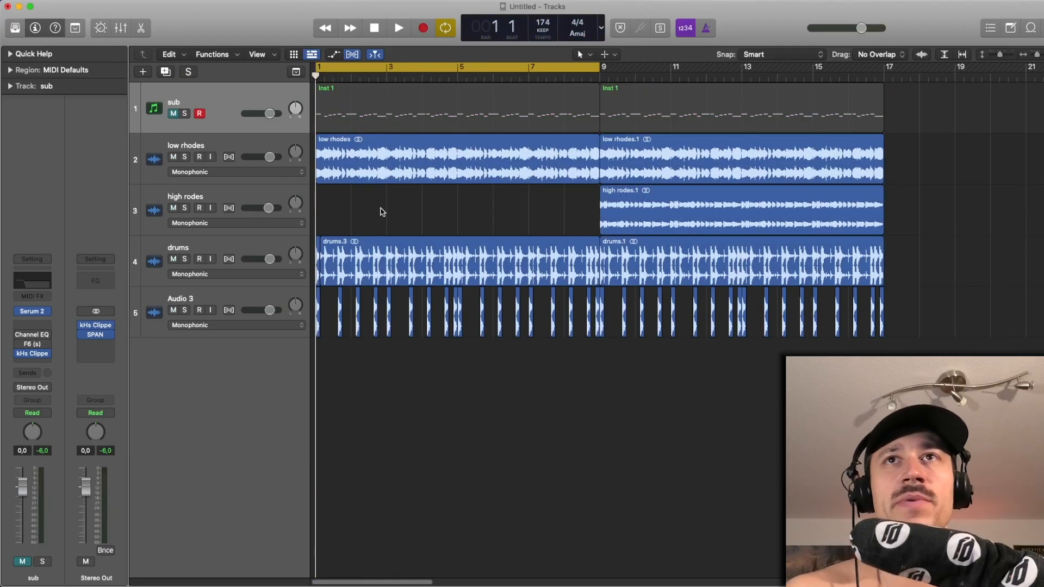
key(space)
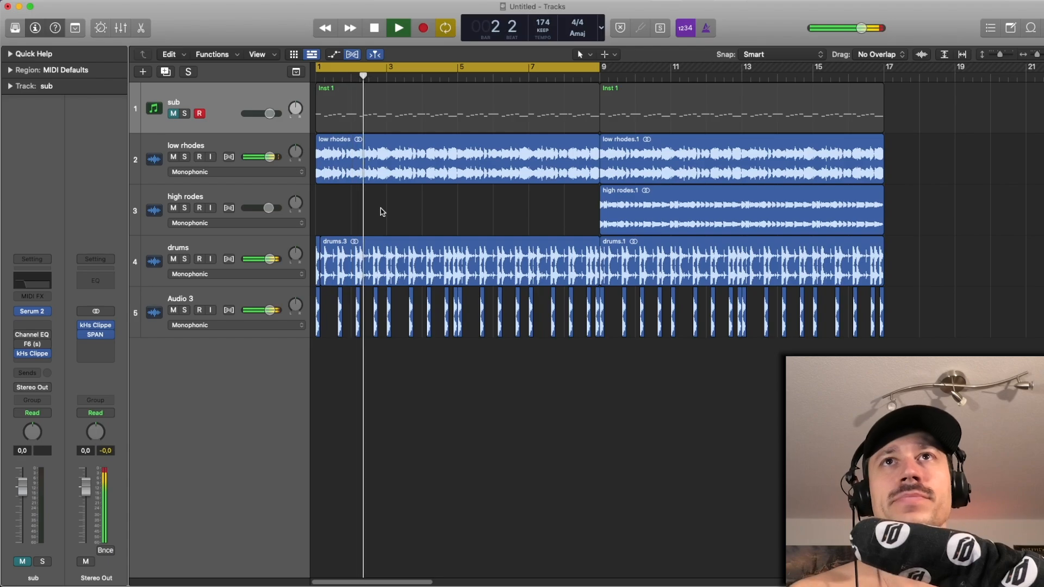
key(space)
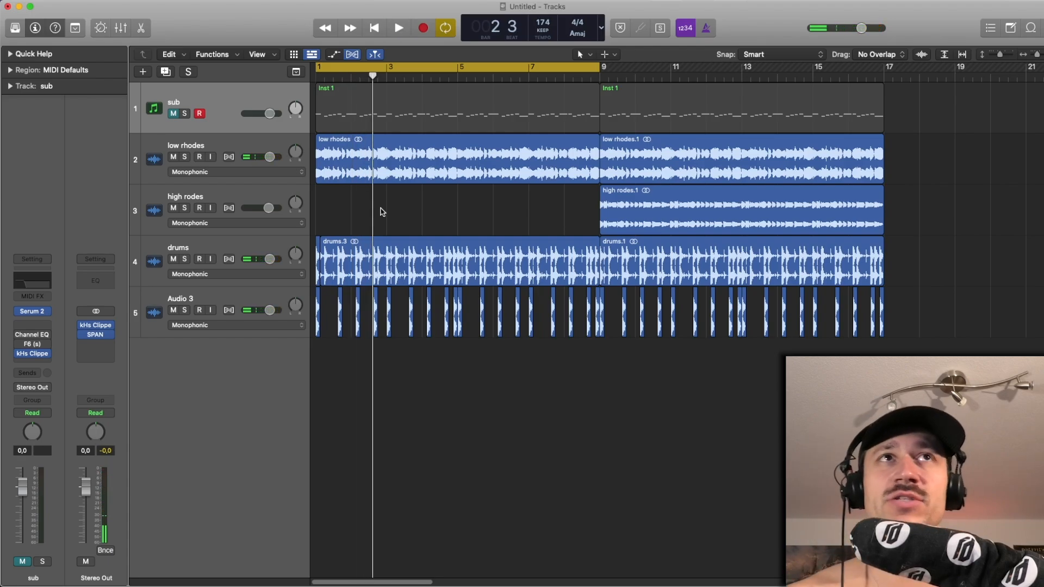
- Solo the sub track and briefly solo low rhodes with it to hear the two together
click(353, 166)
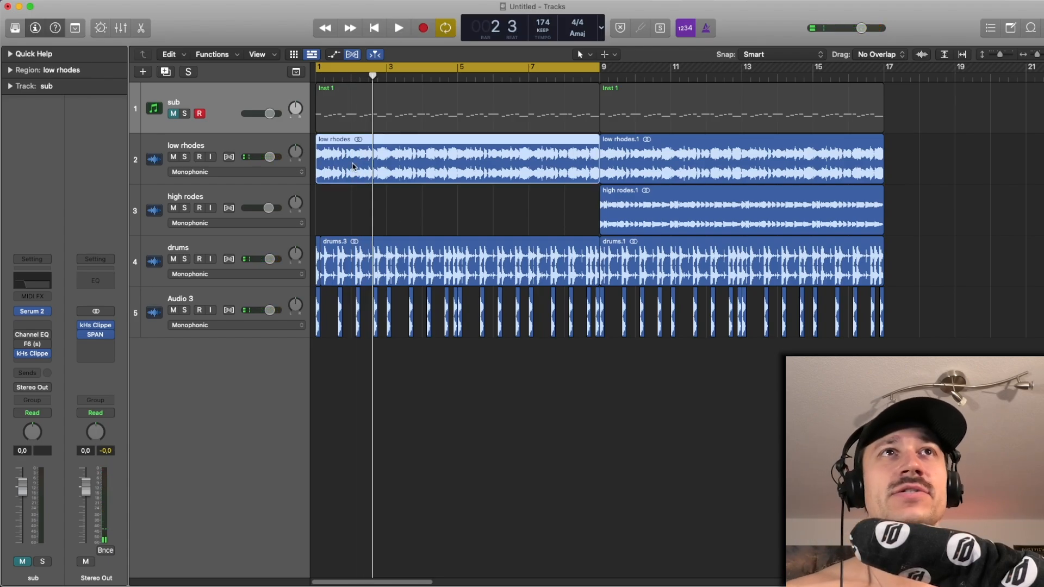
click(184, 114)
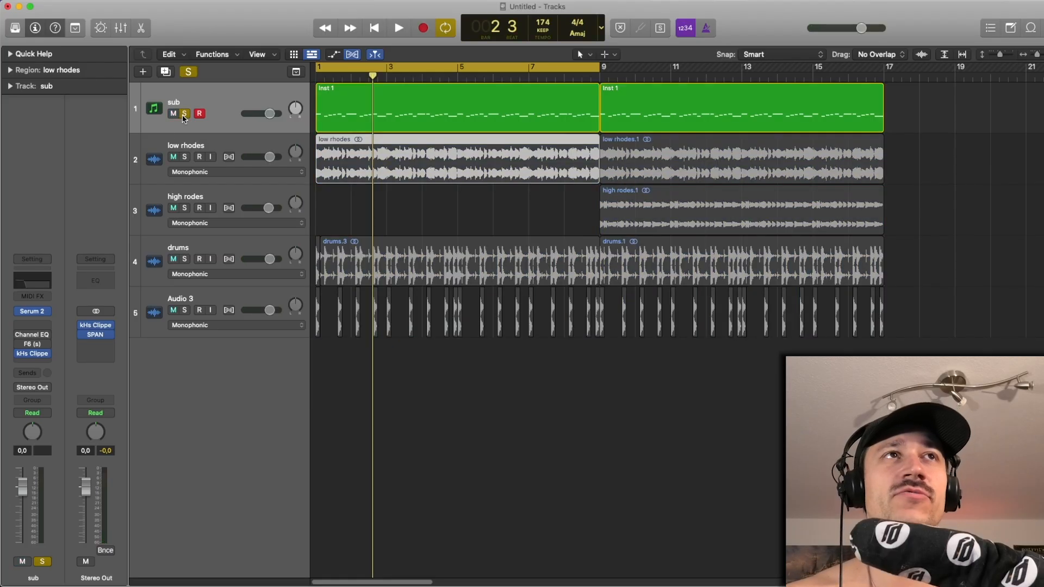
click(185, 157)
key(space)
key(space)
click(184, 157)
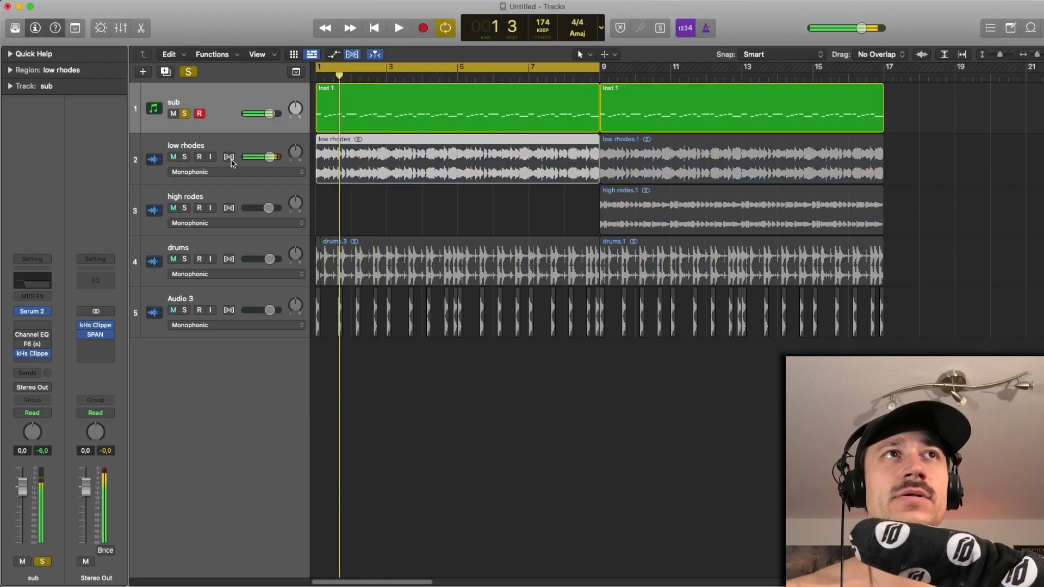
- Open the first sub region in the Piano Roll and clear the note selection
click(359, 191)
double_click(345, 114)
scroll(349, 476, down, 3)
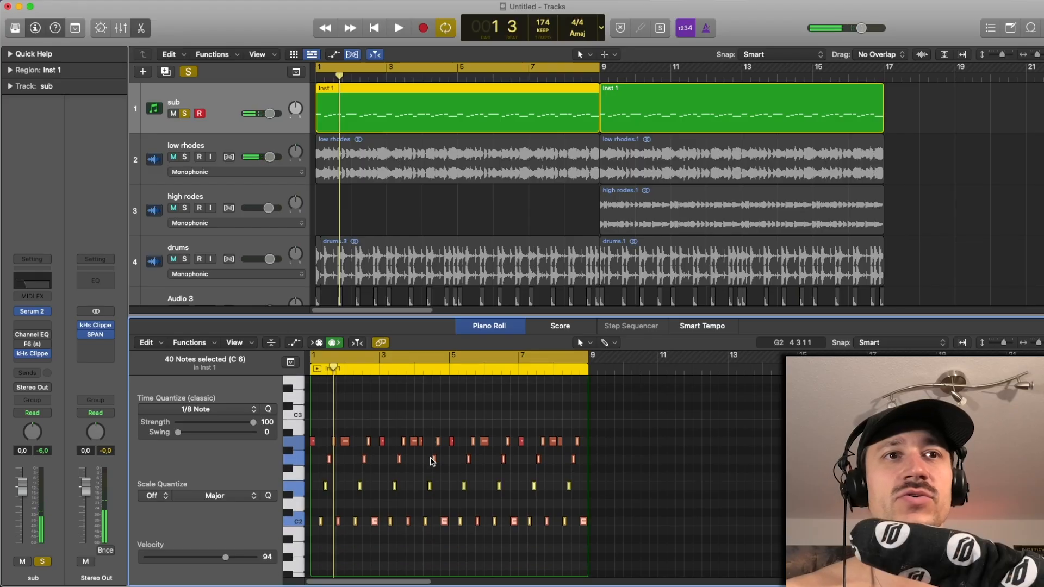
scroll(347, 470, up, 1)
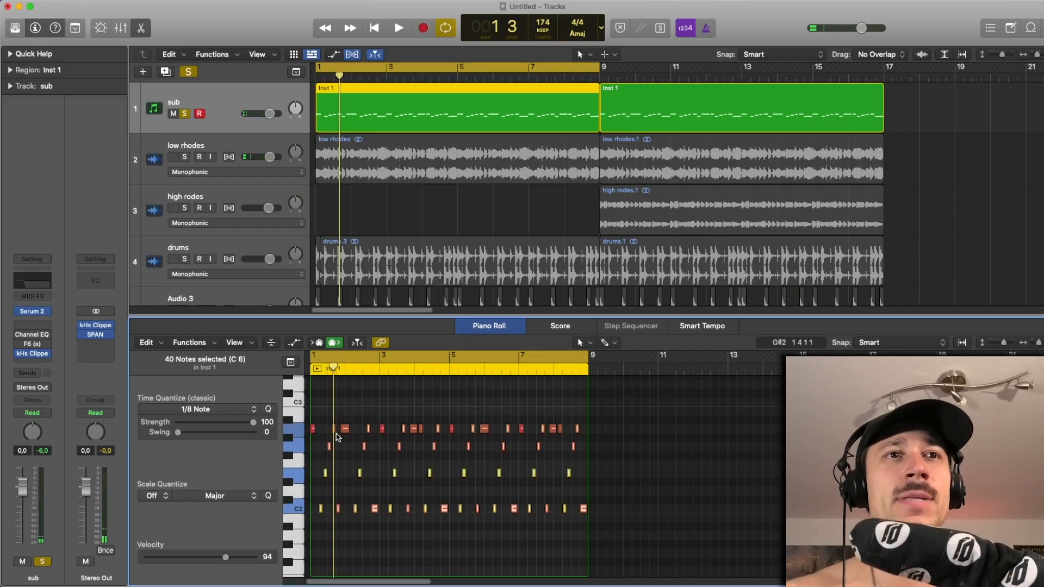
scroll(332, 451, up, 1)
click(403, 530)
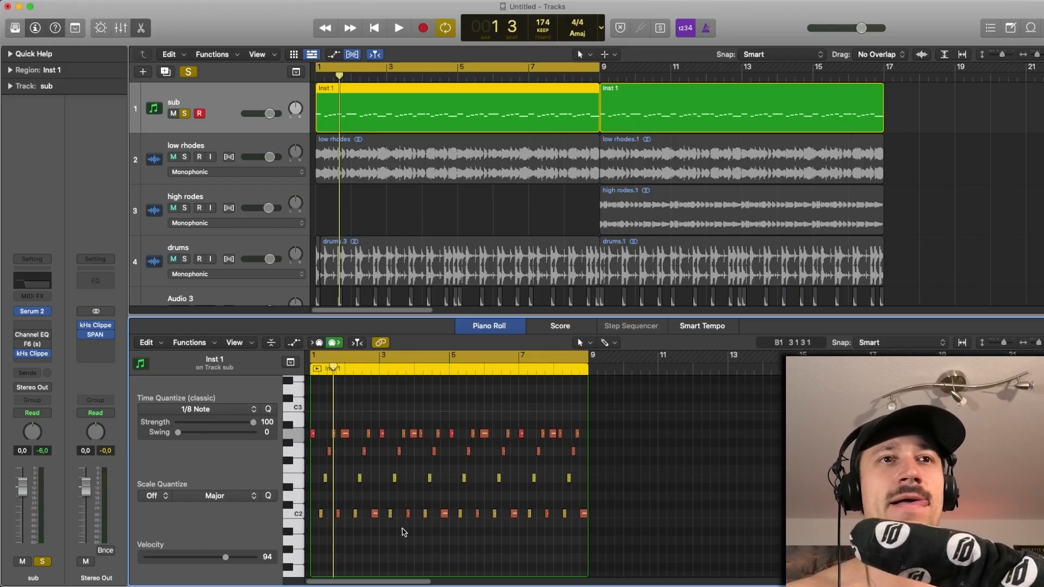
- Raise all C2, E2 and G2 notes of the first sub region by one octave and play the result
drag(639, 542, 320, 444)
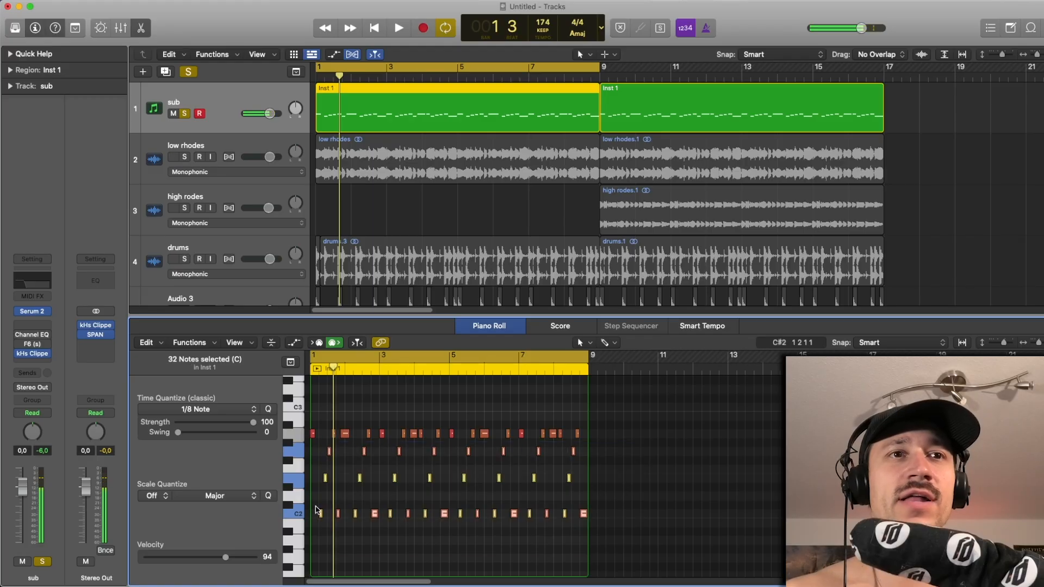
drag(321, 515, 326, 409)
key(space)
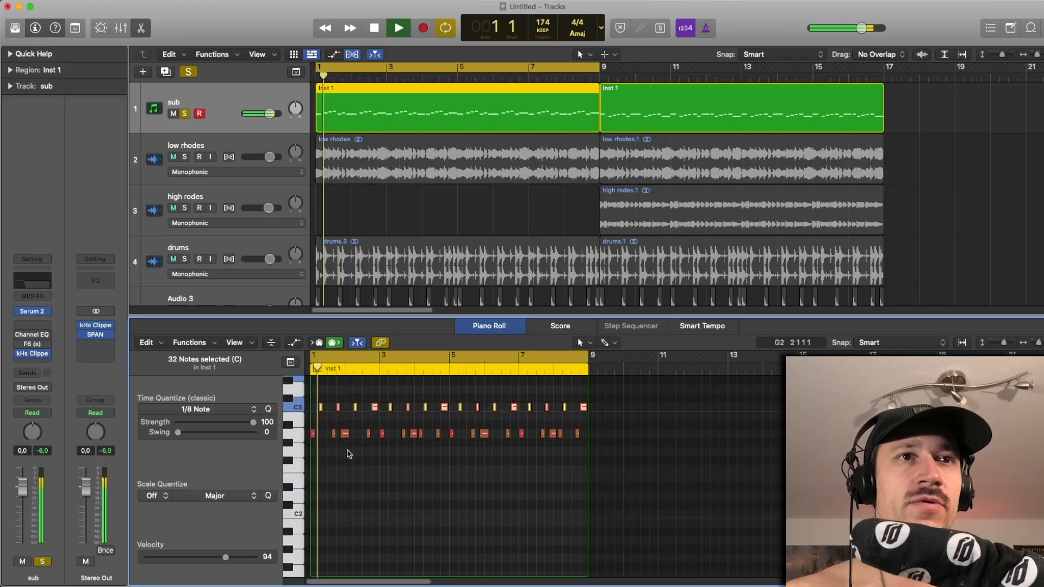
scroll(348, 456, up, 4)
scroll(350, 462, up, 1)
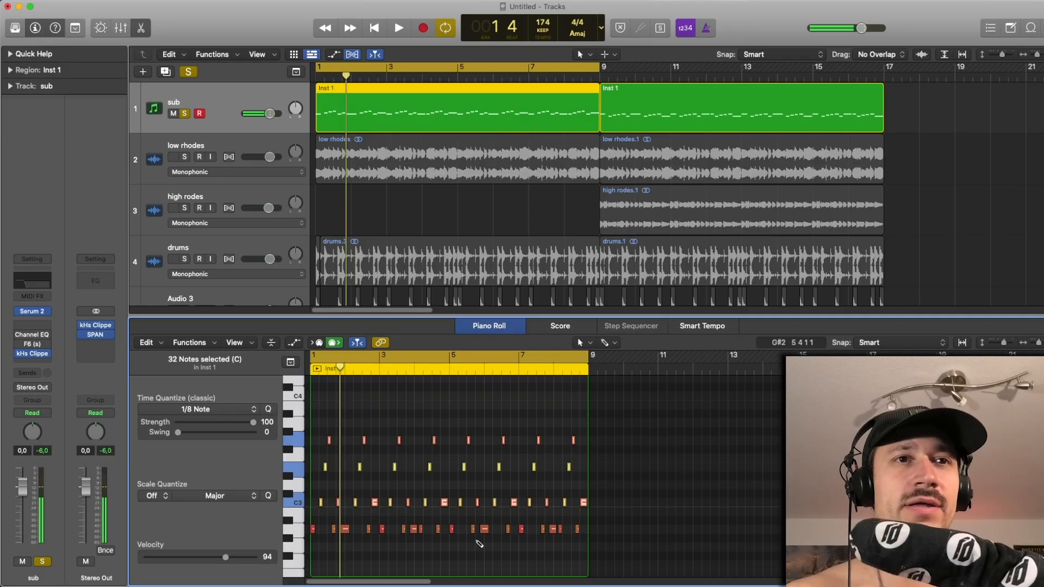
key(super+z)
scroll(462, 532, down, 2)
key(super+shift+z)
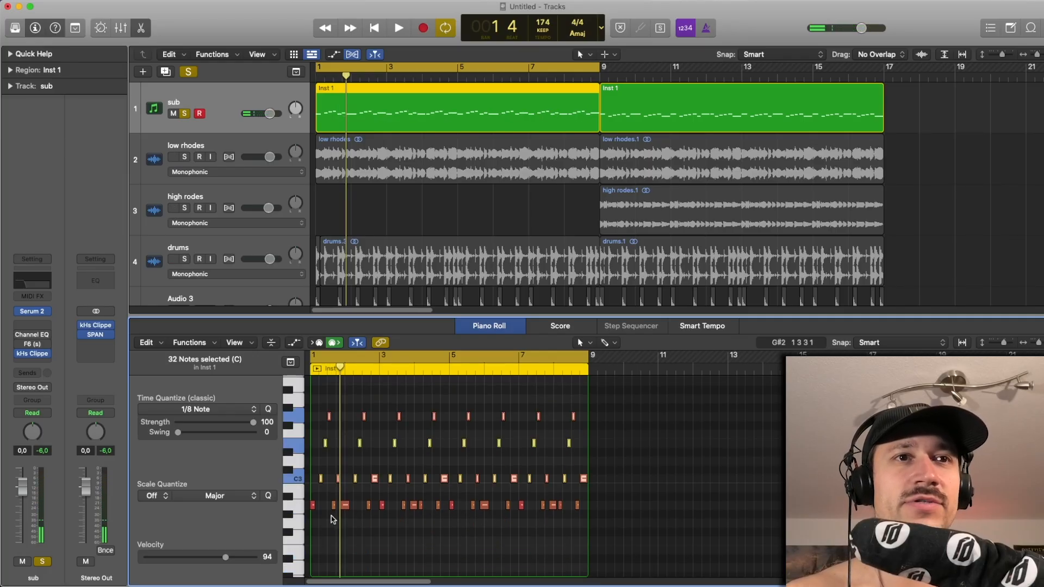
- Move the short A2 notes after beat 3 in bars 1 and 2 up to A3 and play the line
click(366, 507)
shift+click(333, 507)
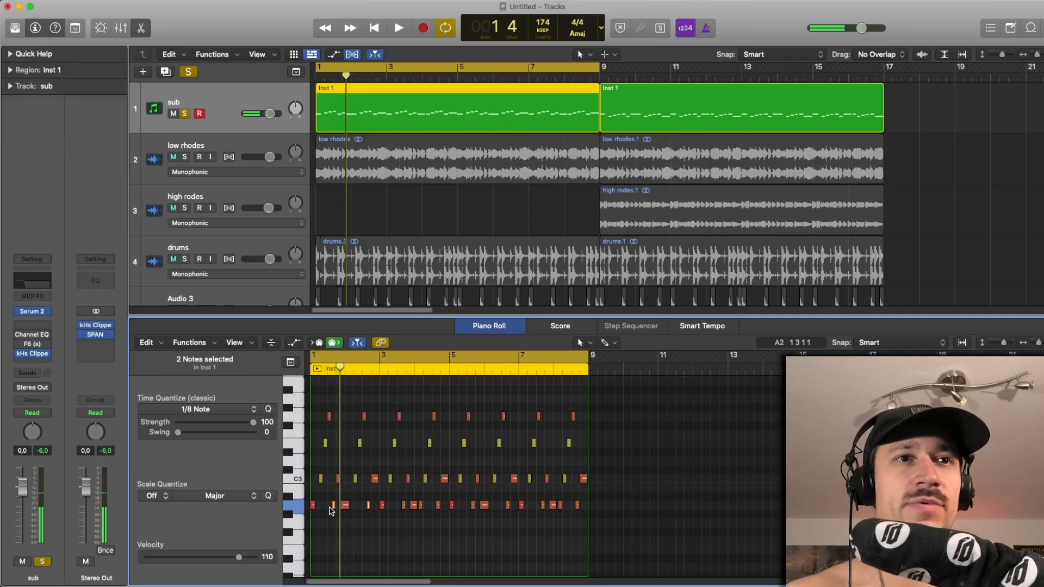
drag(333, 510, 334, 402)
key(space)
key(space)
key(space)
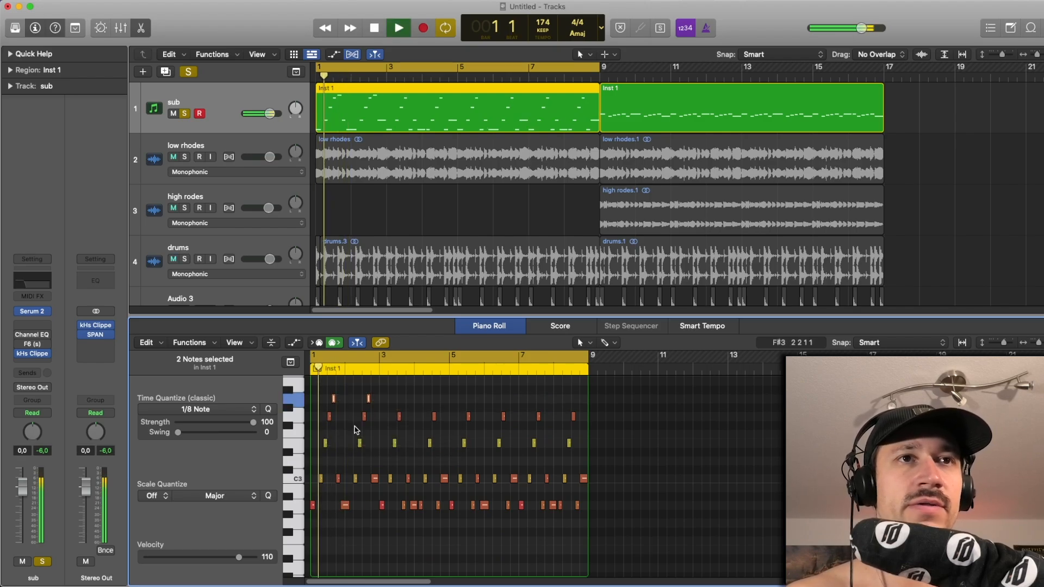
key(space)
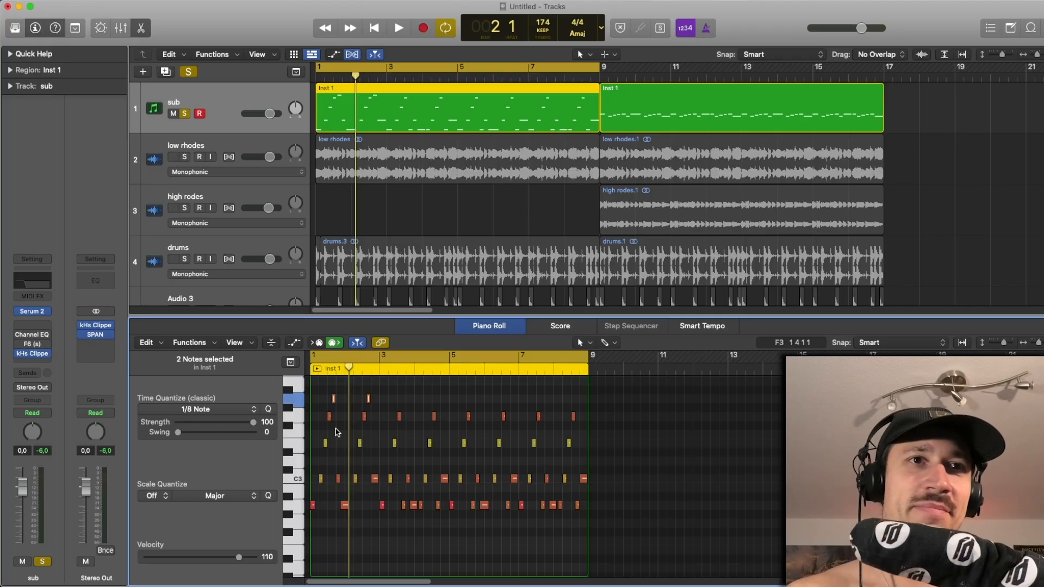
- Play the raised sub line once more and undo the octave changes to restore the notes' original pitches
key(super+z)
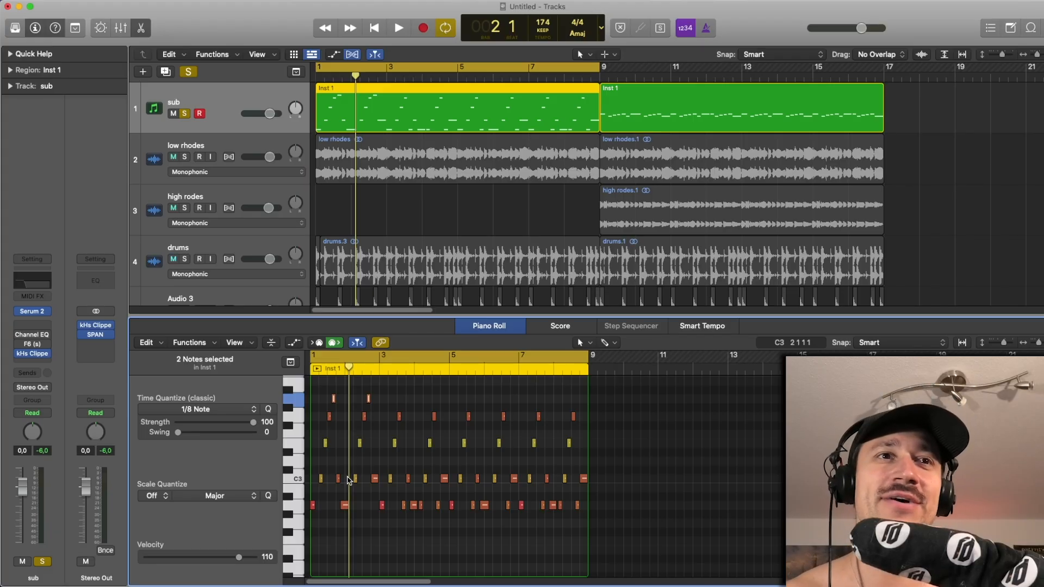
key(space)
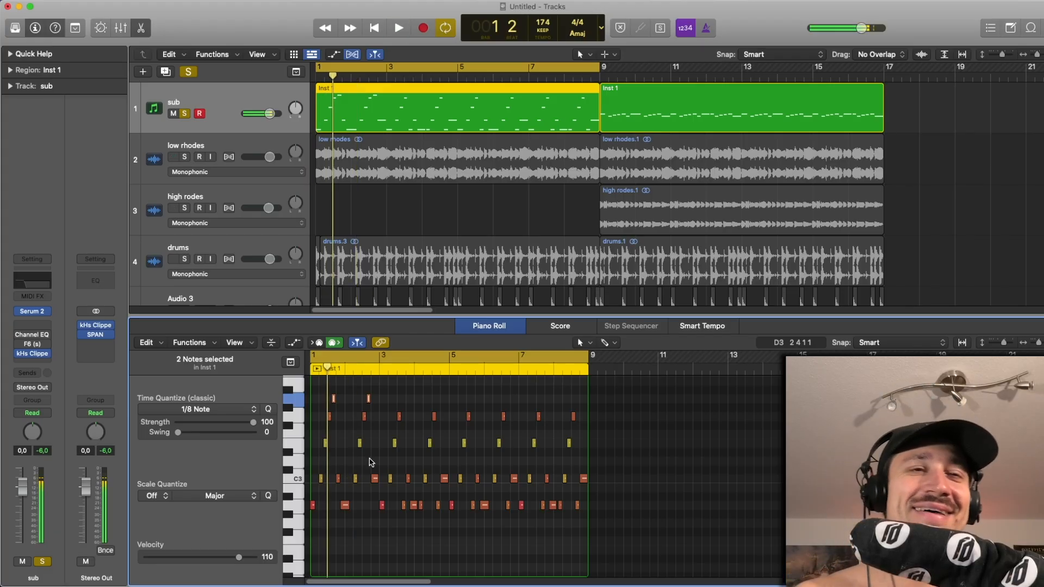
key(space)
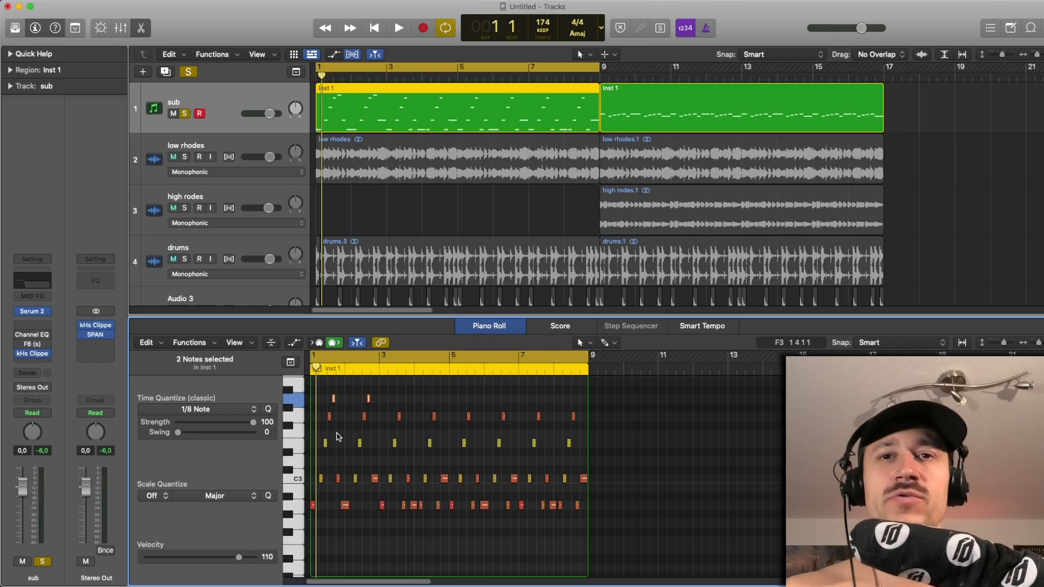
key(super+z)
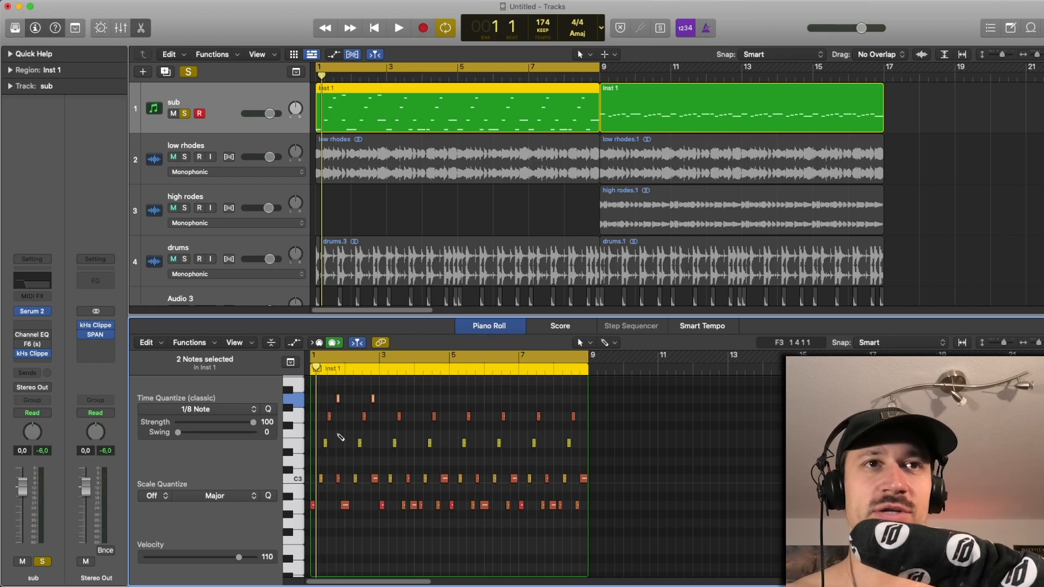
key(super+z)
key(super+z)
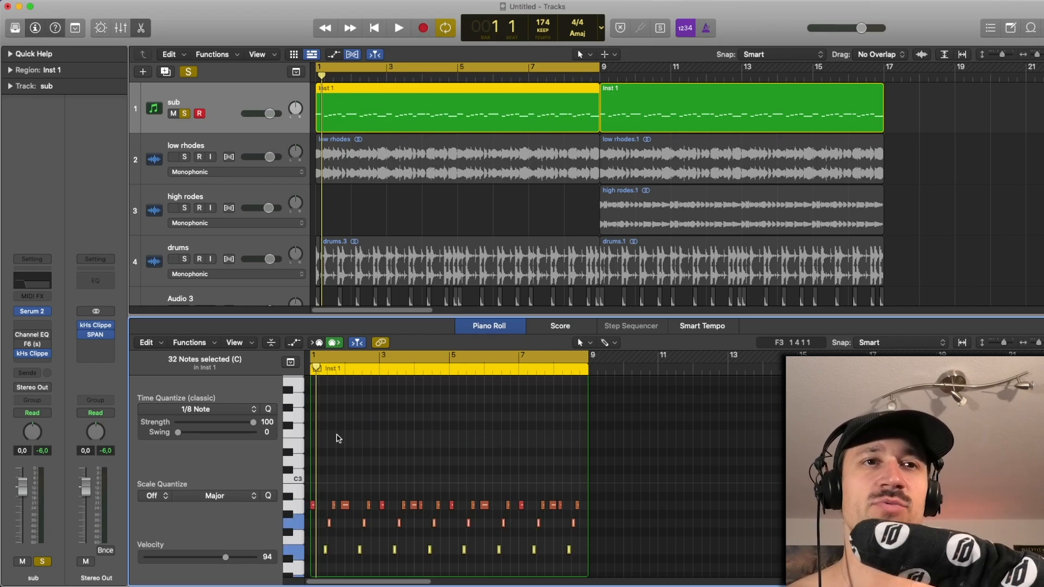
scroll(338, 438, down, 3)
scroll(338, 437, down, 1)
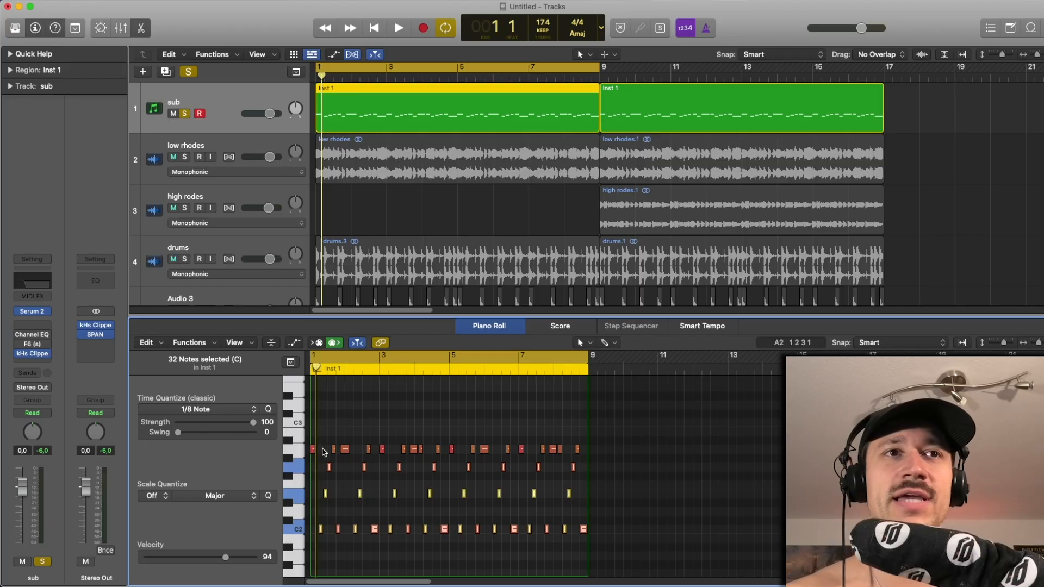
mouse_move(313, 452)
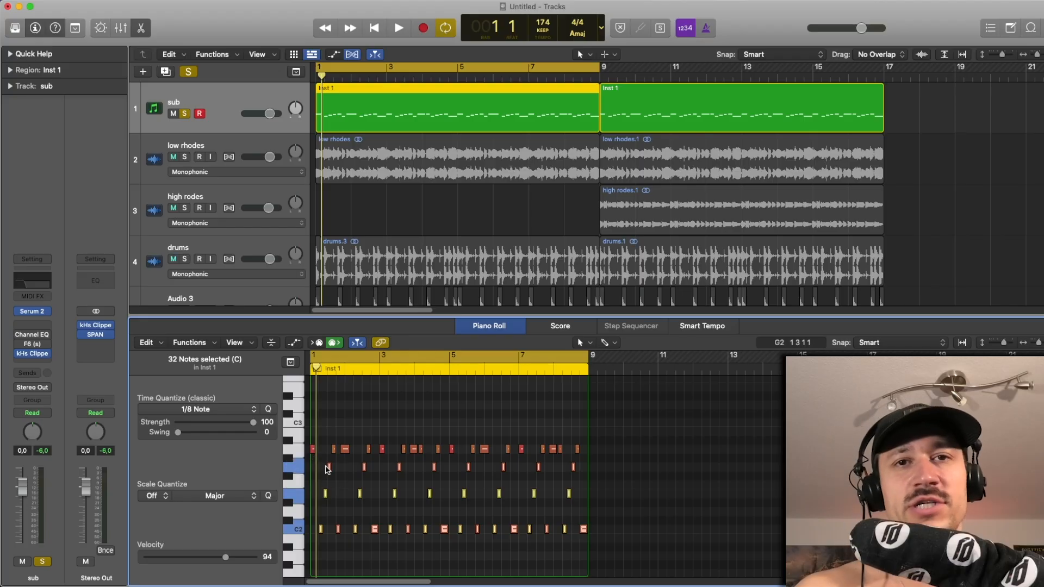
- Solo low rhodes alongside the sub, play the two together, and mute low rhodes
click(188, 157)
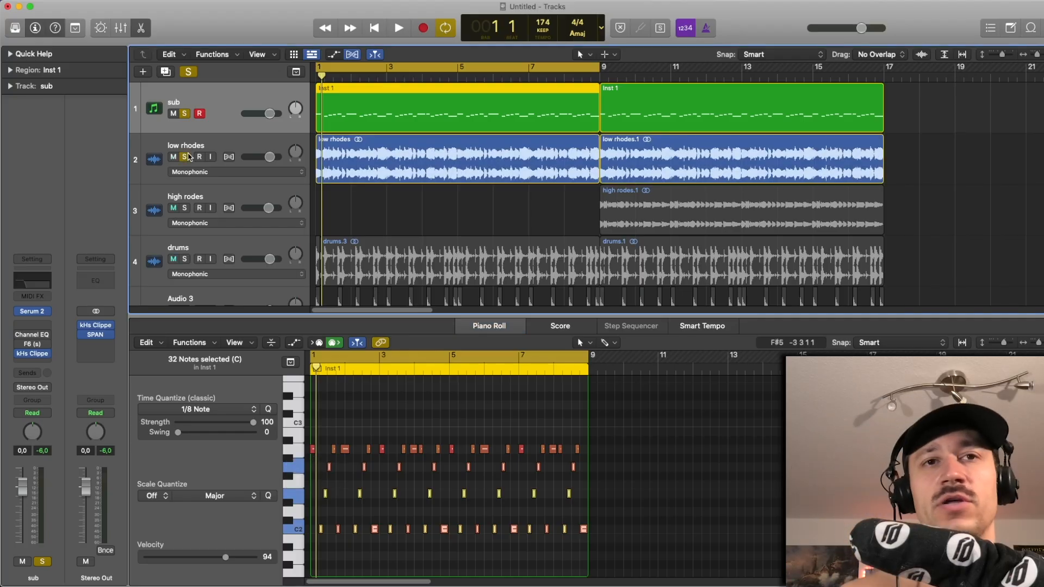
click(357, 189)
click(355, 173)
click(360, 187)
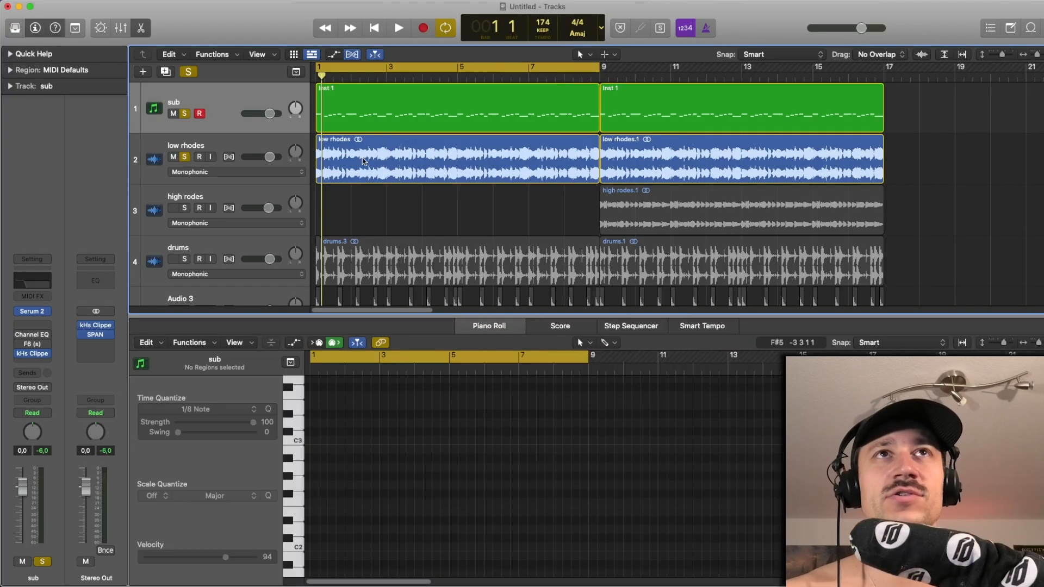
key(space)
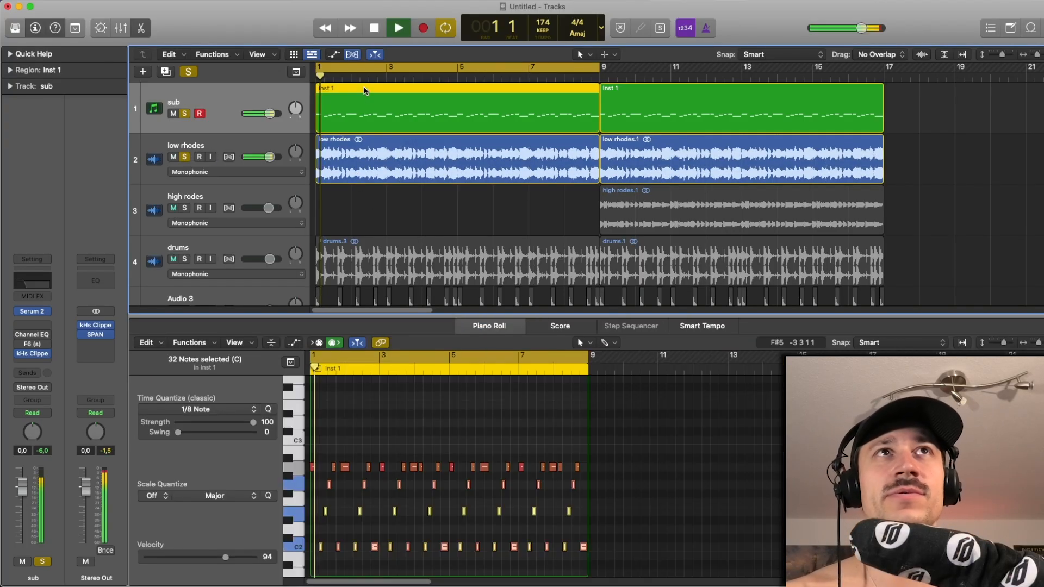
key(space)
click(173, 156)
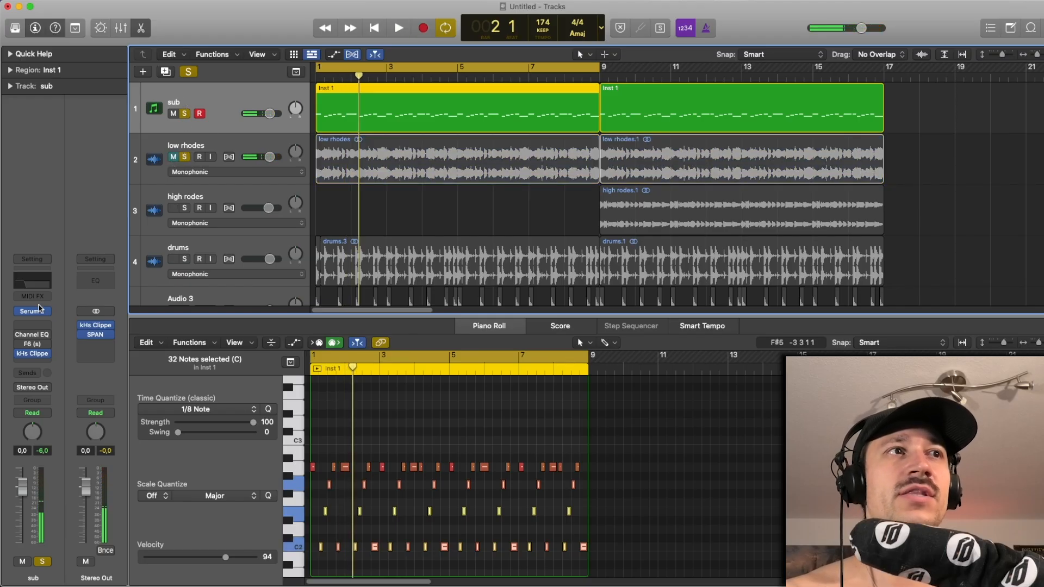
- Examine the sub's frequency spectrum in SPAN on the Stereo Out during playback and close the analyzer
click(95, 334)
key(space)
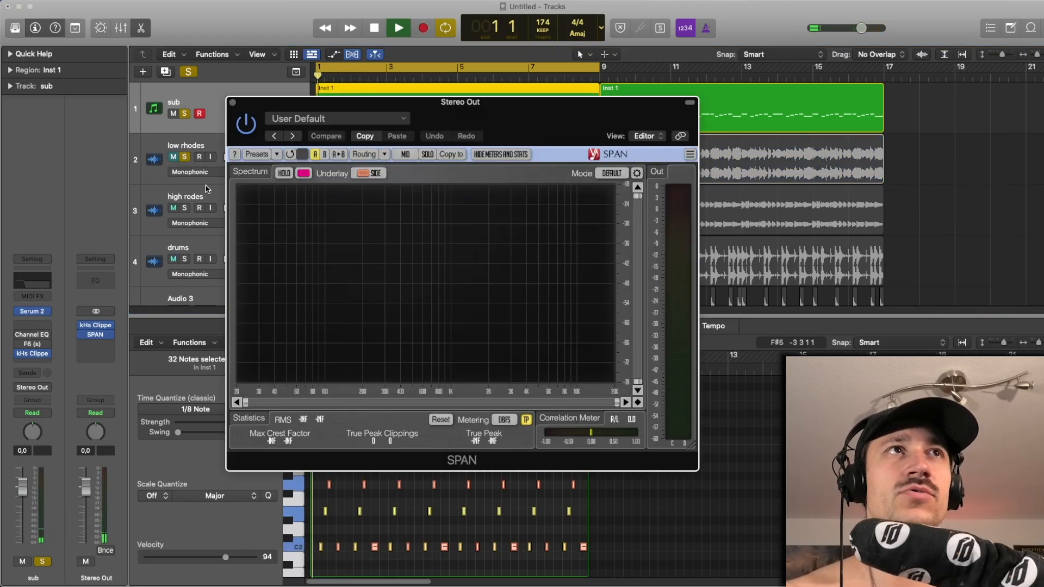
key(space)
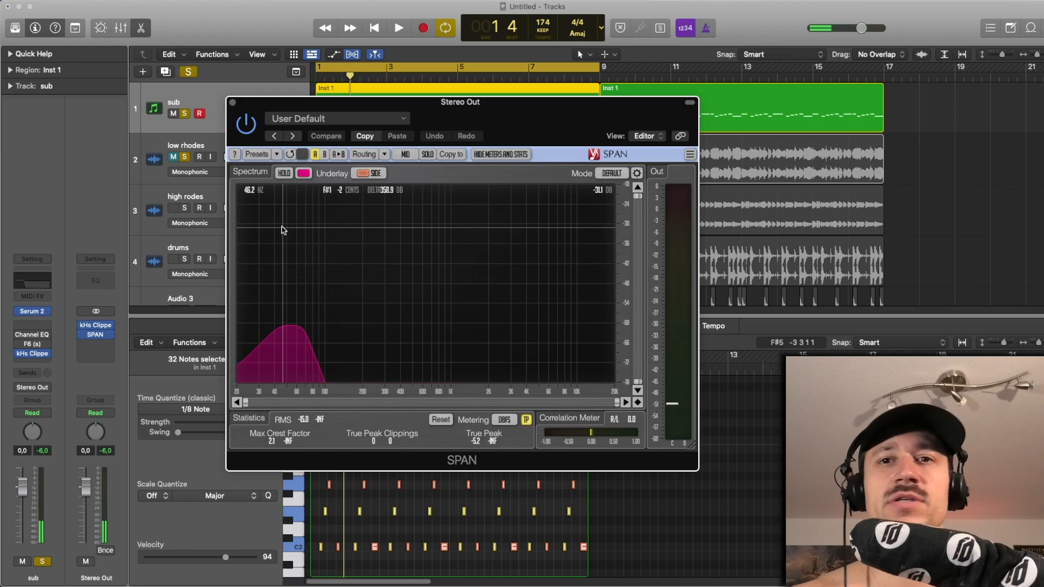
key(space)
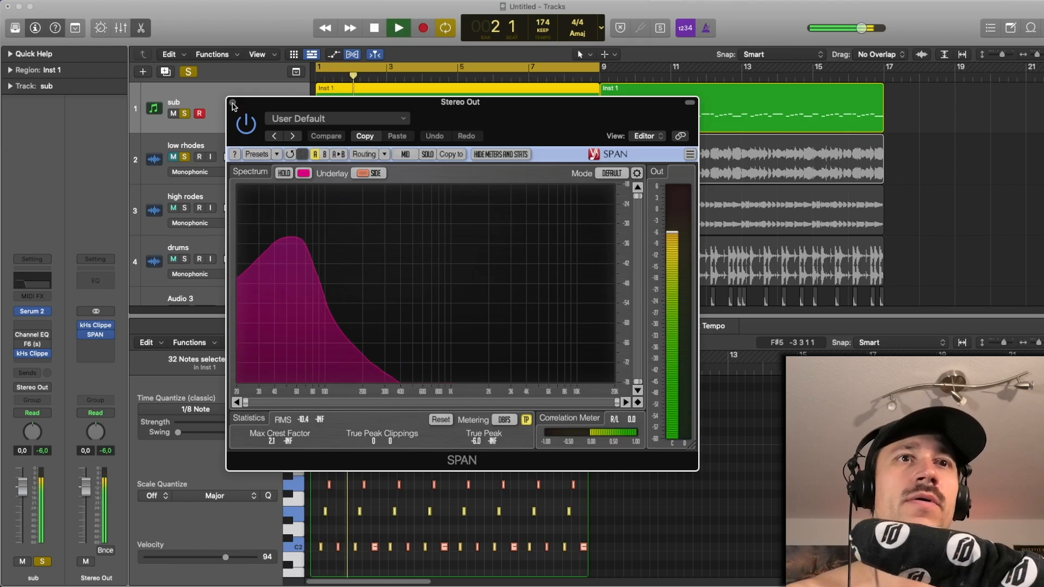
key(space)
click(233, 104)
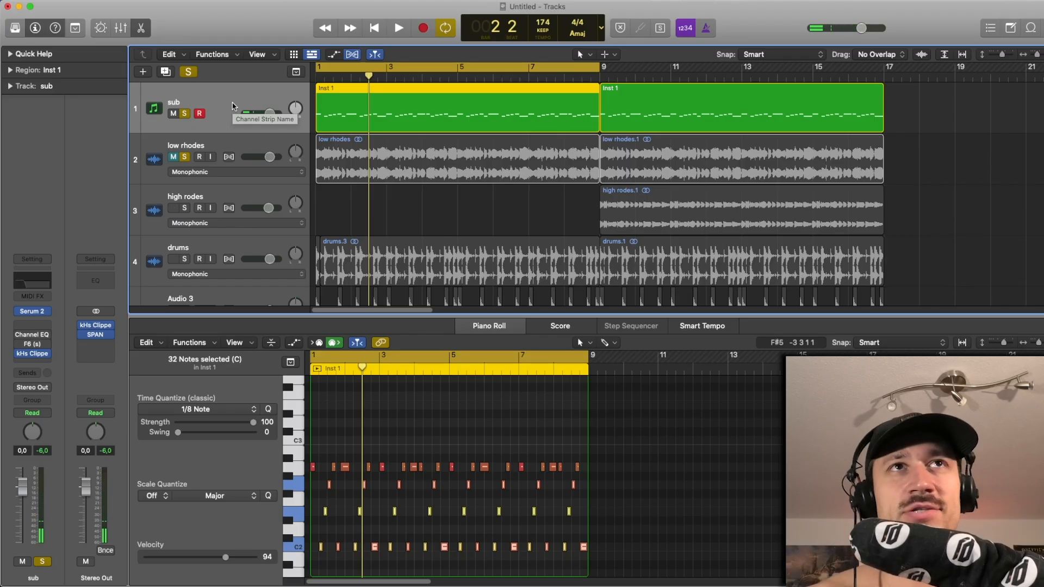
- Play the sub alone and with low rhodes unmuted to compare them, leaving low rhodes muted
key(space)
key(space)
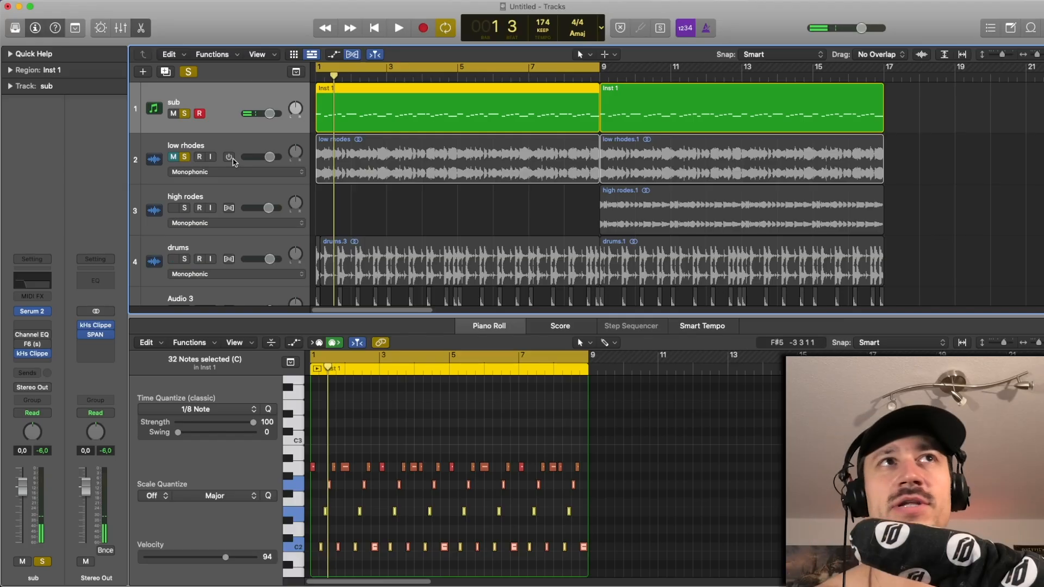
click(223, 149)
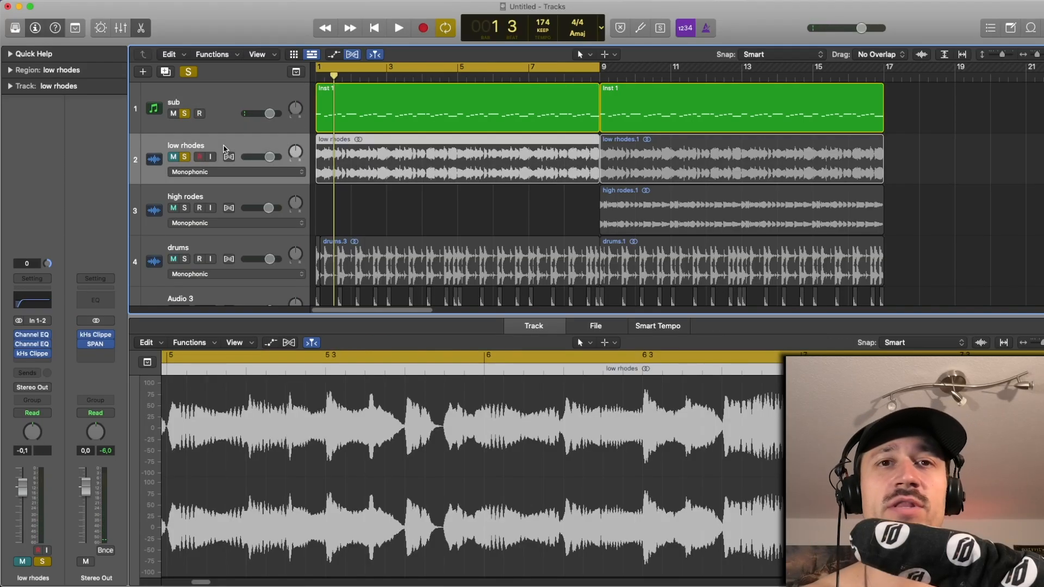
key(space)
click(173, 157)
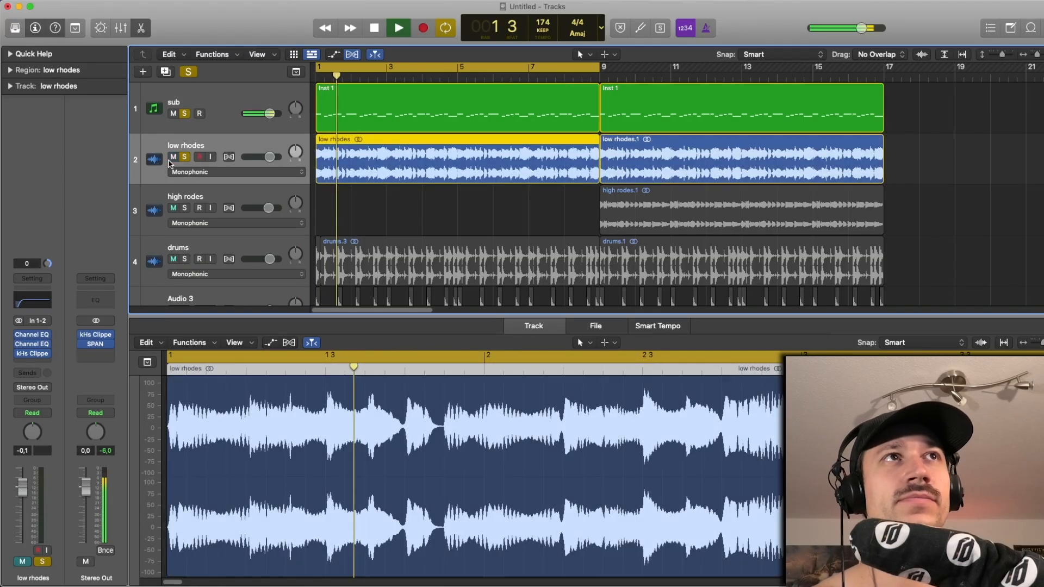
click(173, 158)
key(space)
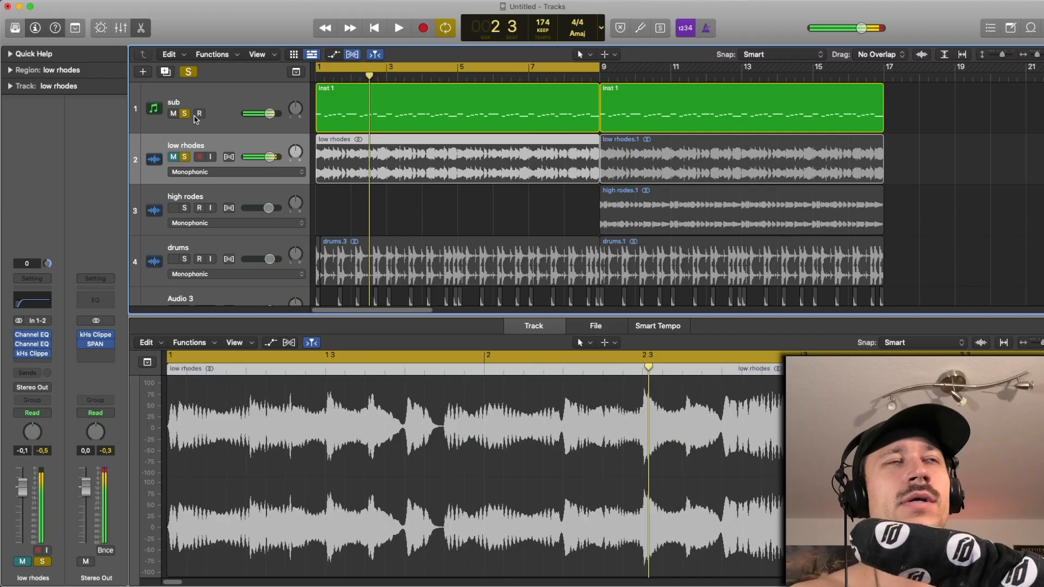
- Play the sub and open its Serum 2 instrument, setting the Env 1 attack to 45 ms and release to 134 ms
click(234, 96)
key(space)
click(32, 312)
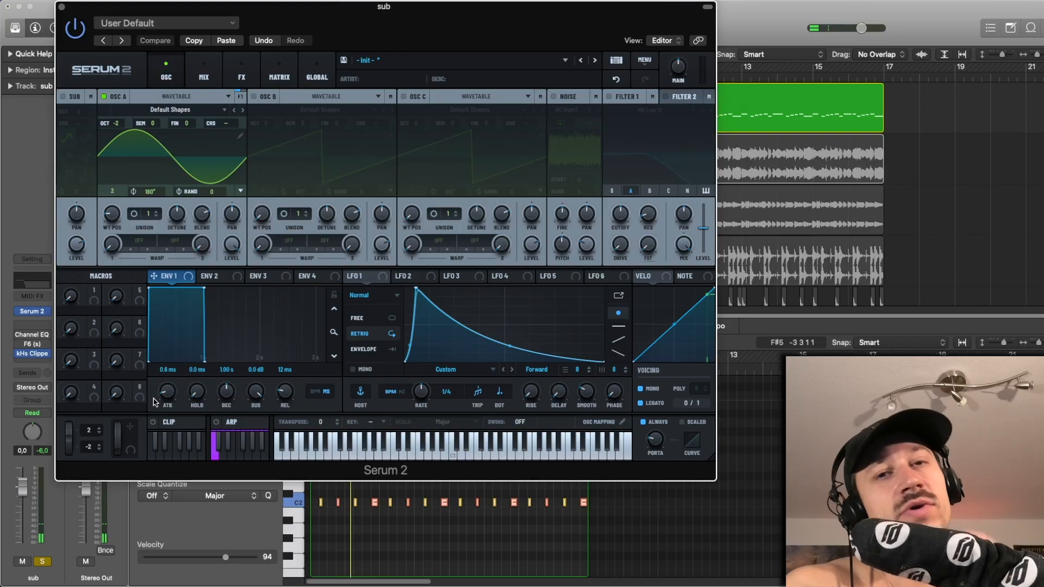
drag(164, 395, 165, 387)
drag(291, 401, 292, 375)
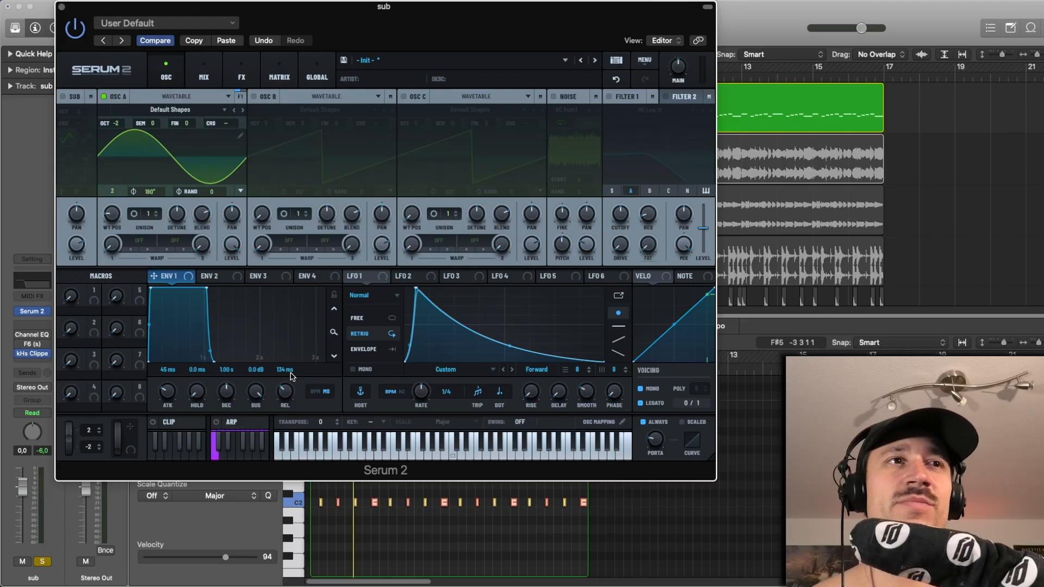
- Undo the Env 1 release and attack changes in Serum 2 and close the instrument window
click(616, 80)
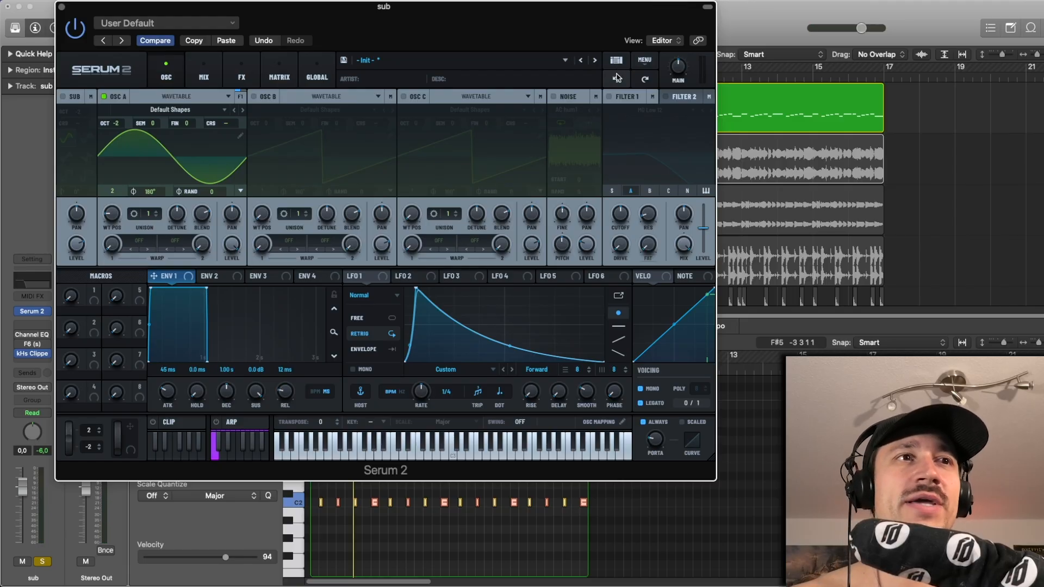
click(616, 80)
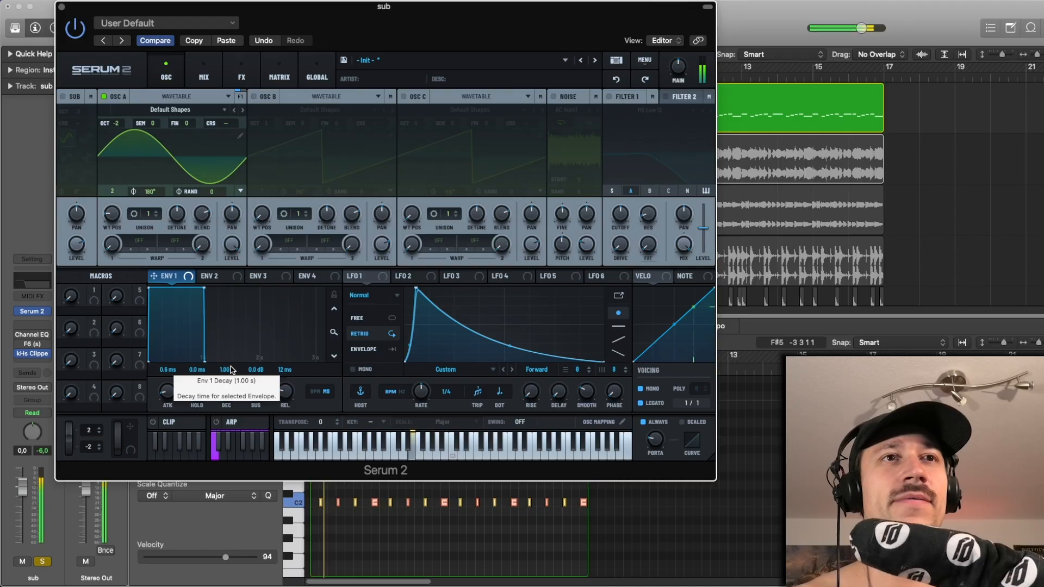
click(61, 6)
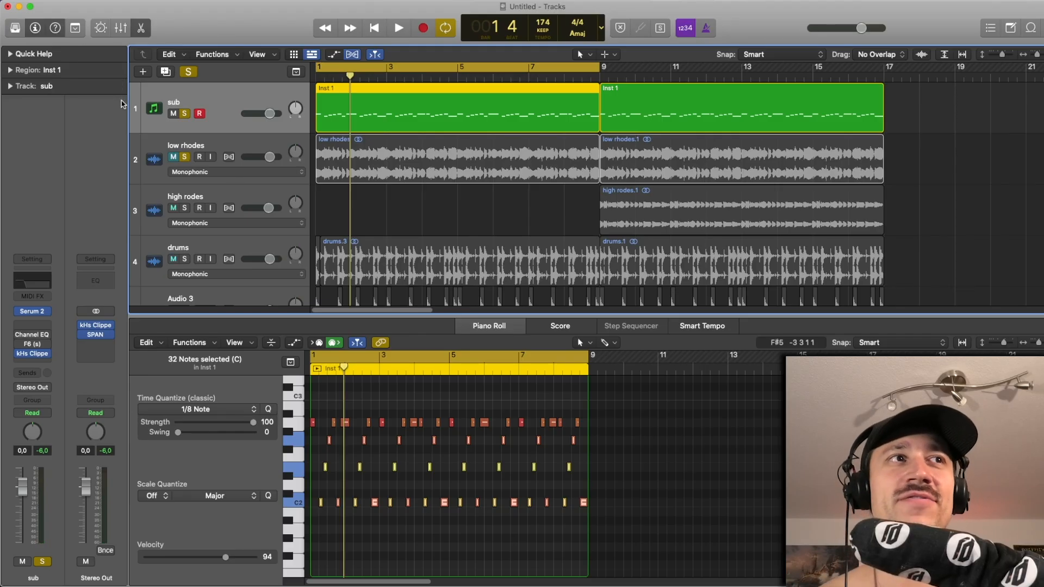
- Enable the Channel EQ on the sub track and open its window over the arrangement
click(20, 335)
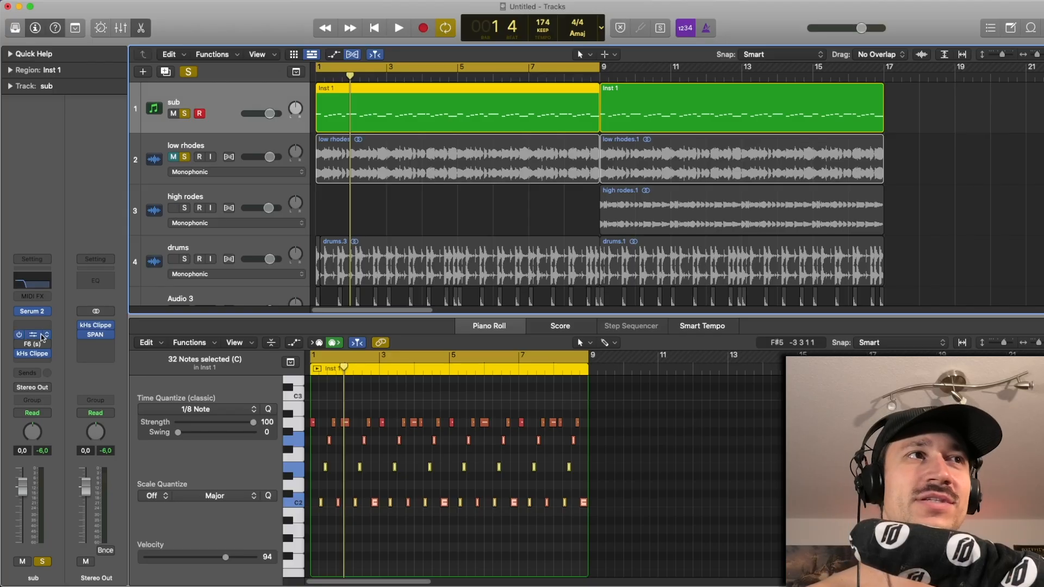
click(34, 336)
drag(477, 145, 237, 79)
- Play the sub repeatedly to examine its spectrum against the Channel EQ's 120 Hz high cut, and close the EQ
key(space)
key(space)
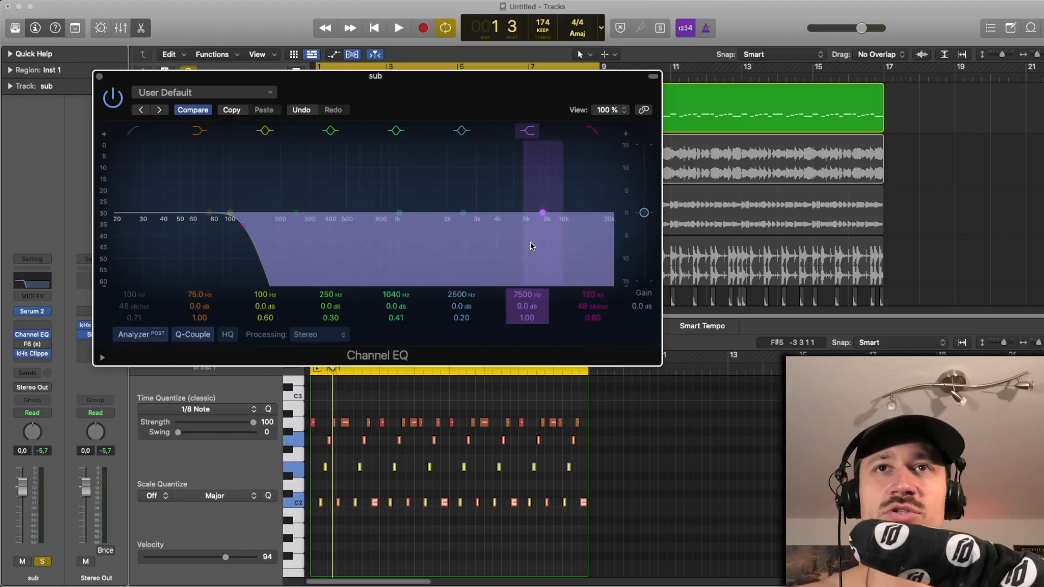
key(space)
key(space)
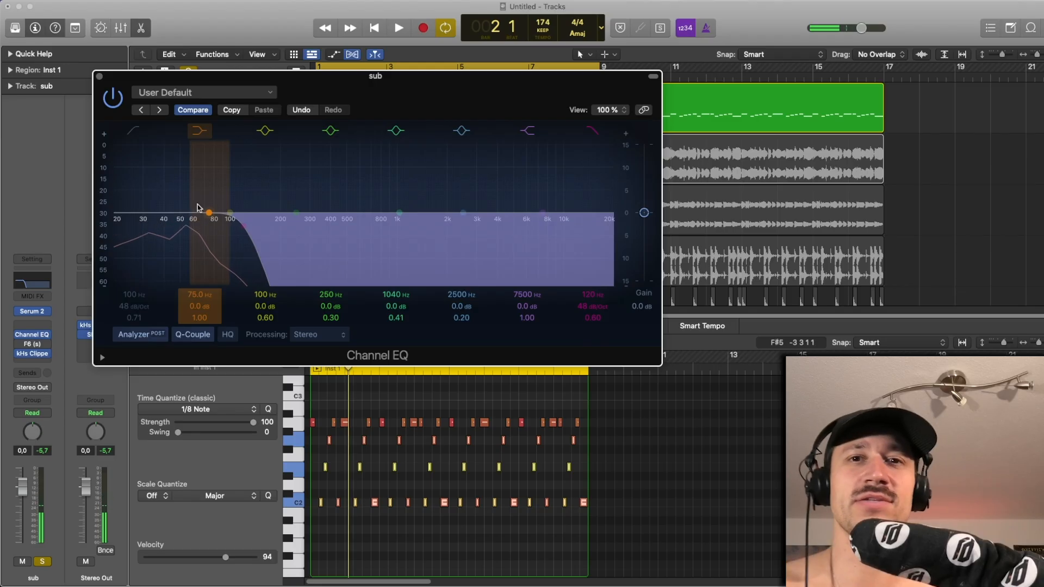
key(space)
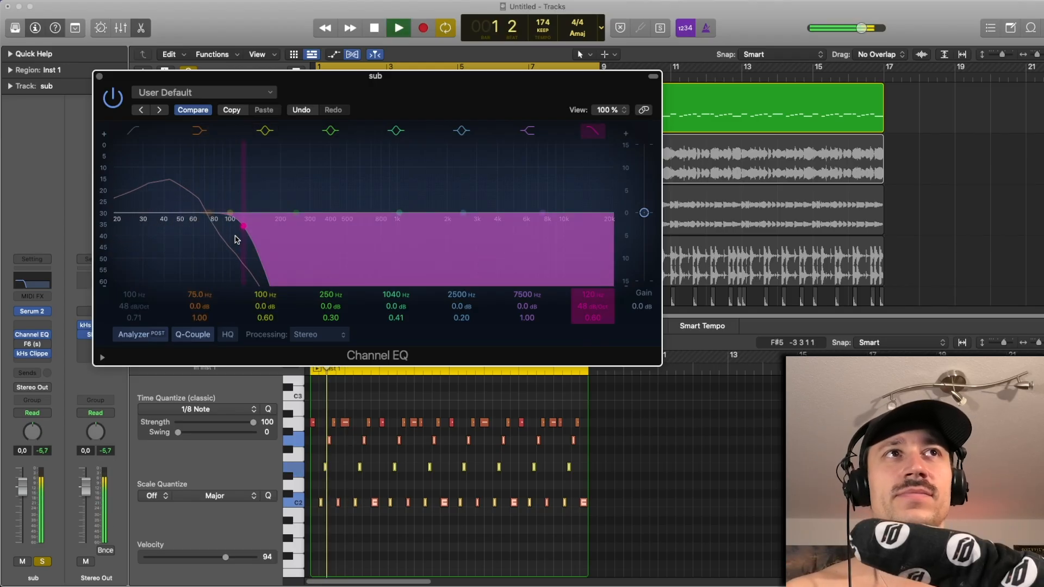
key(space)
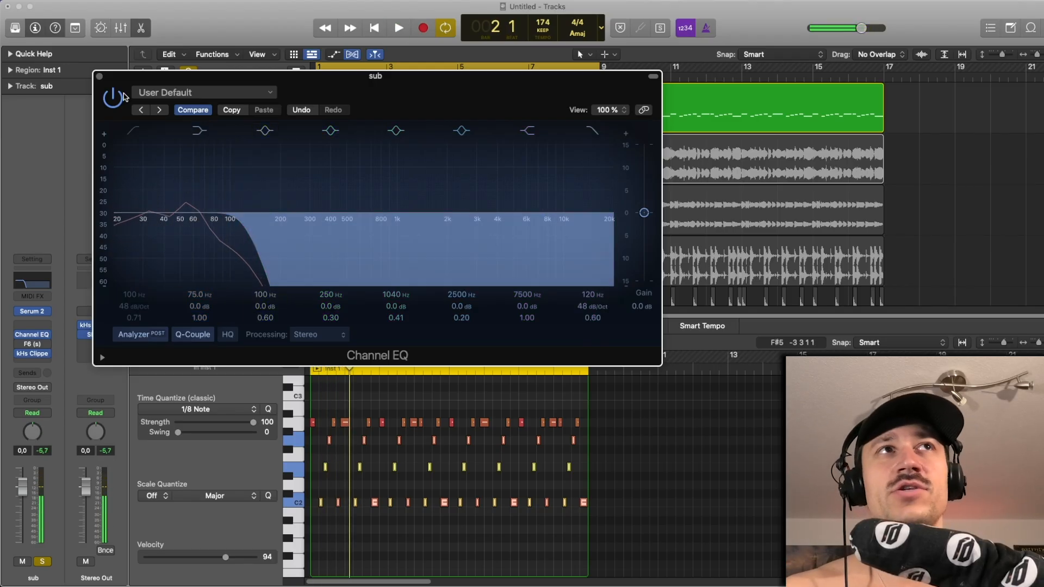
click(99, 78)
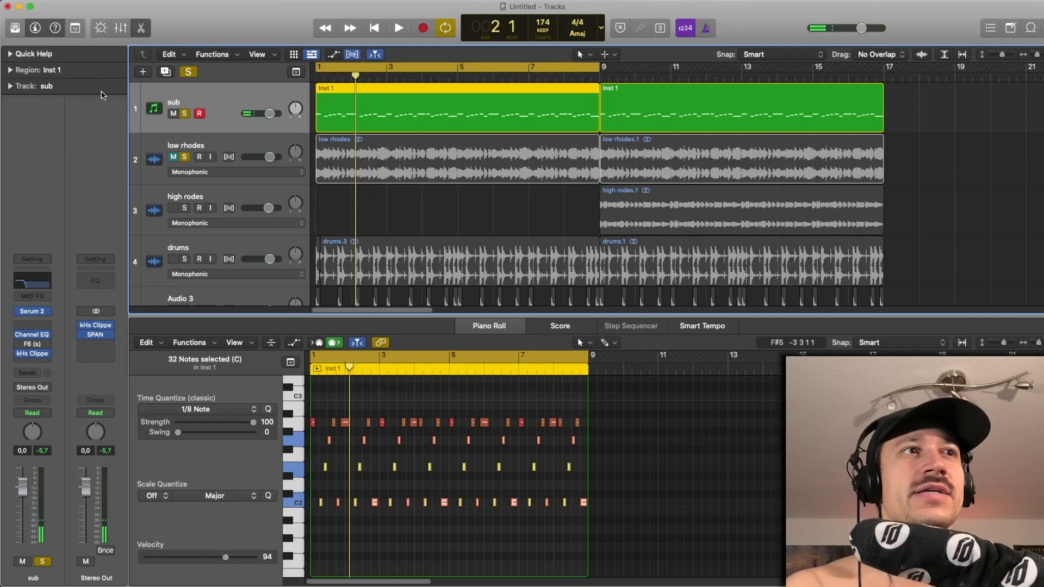
- Clear the solos and mutes and play the full loop with the sub muted and unmuted to compare
key(space)
key(space)
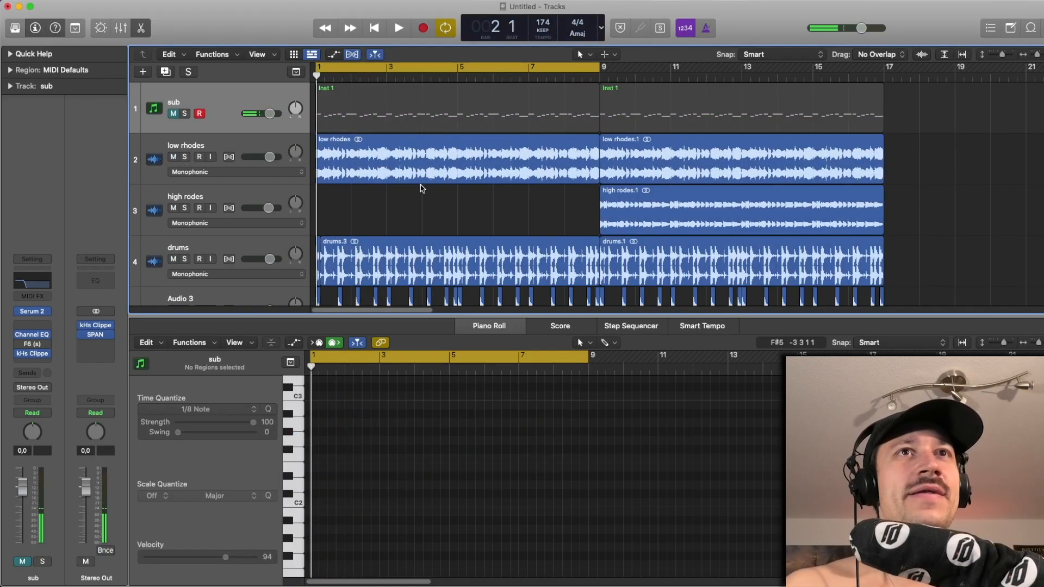
click(176, 113)
key(space)
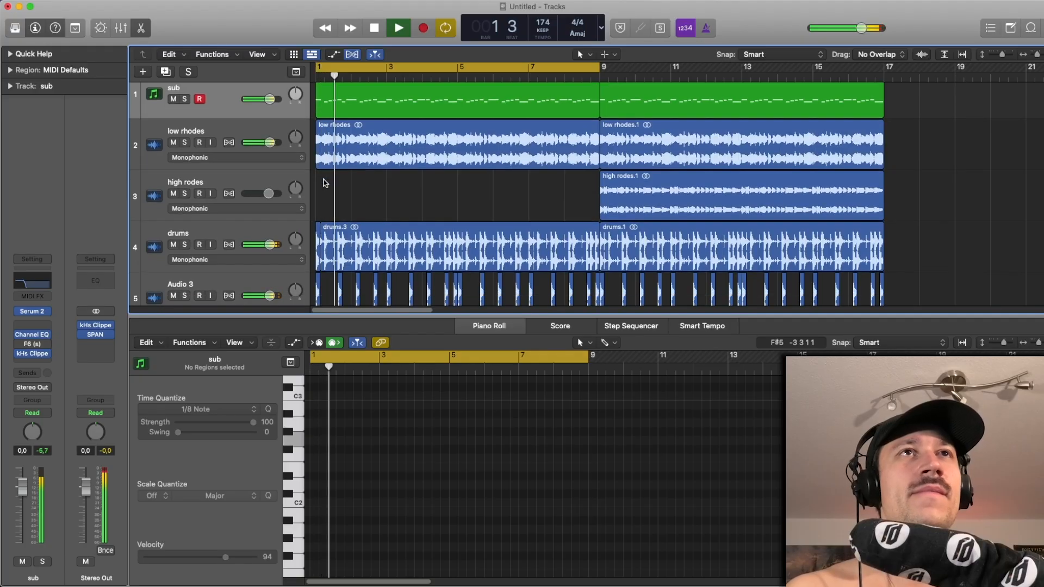
key(space)
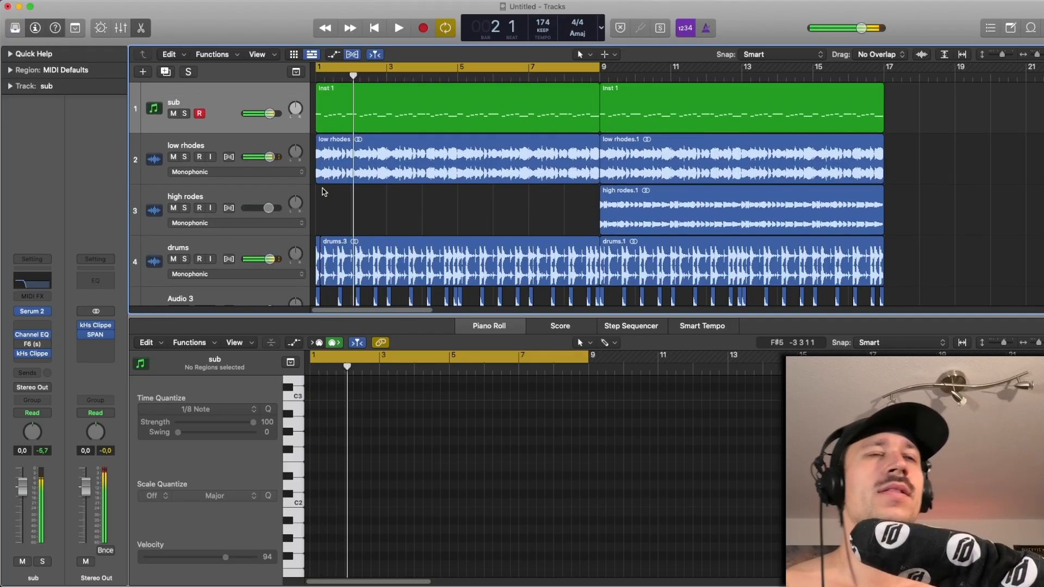
- Solo the sub track and play it with SPAN open on the Stereo Out to examine its low-frequency spectrum
click(95, 334)
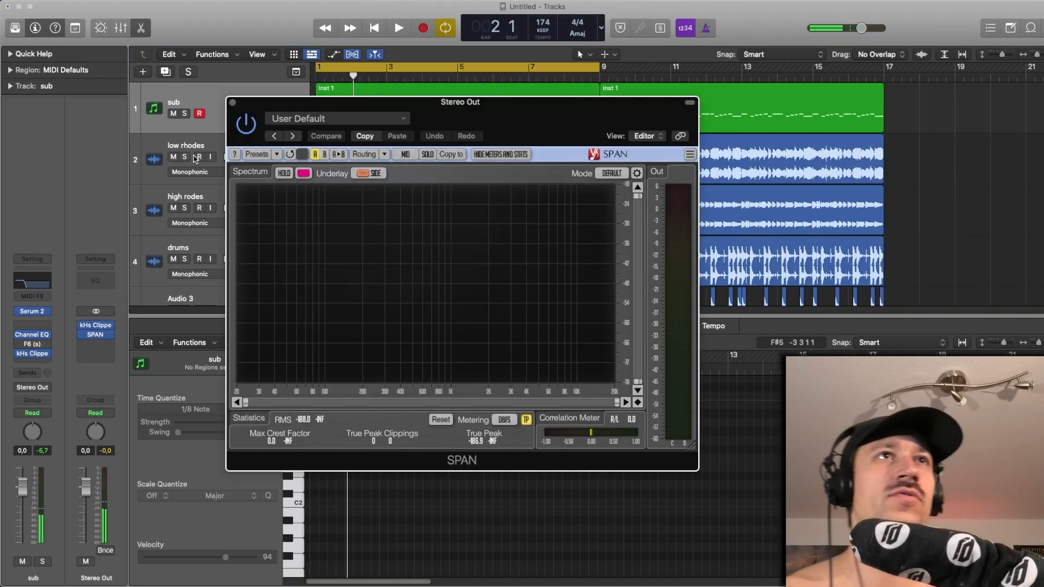
click(185, 113)
key(space)
key(space)
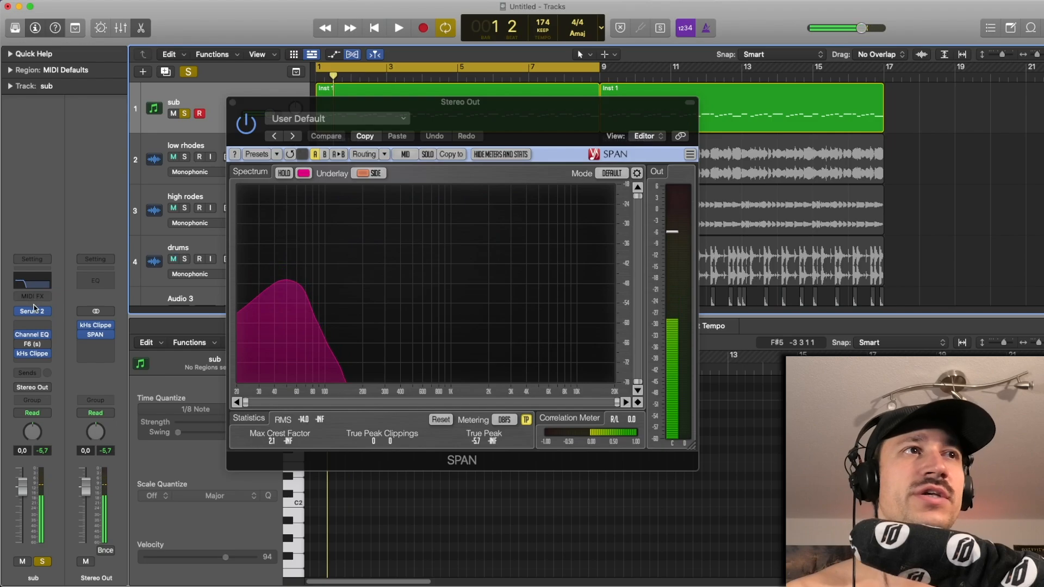
- Open Serum 2 on the sub track, play the soloed sub to examine its sine oscillator settings, and close the synth
click(32, 311)
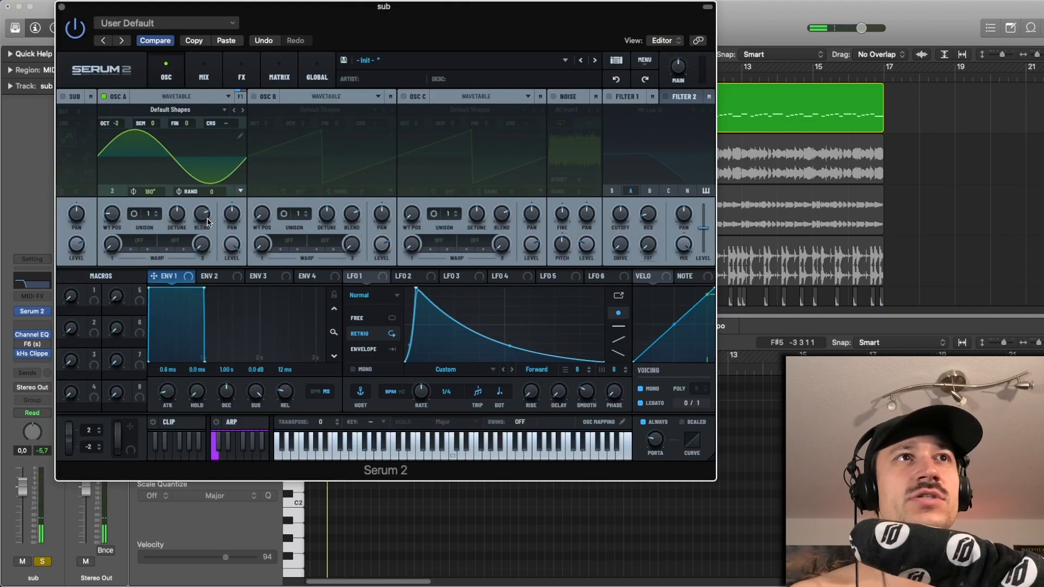
key(space)
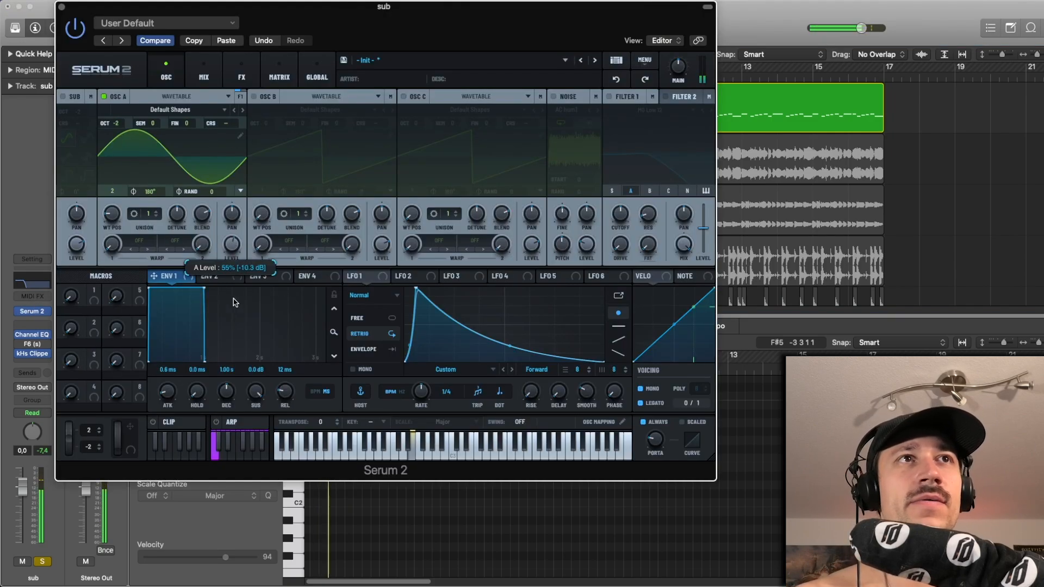
click(61, 7)
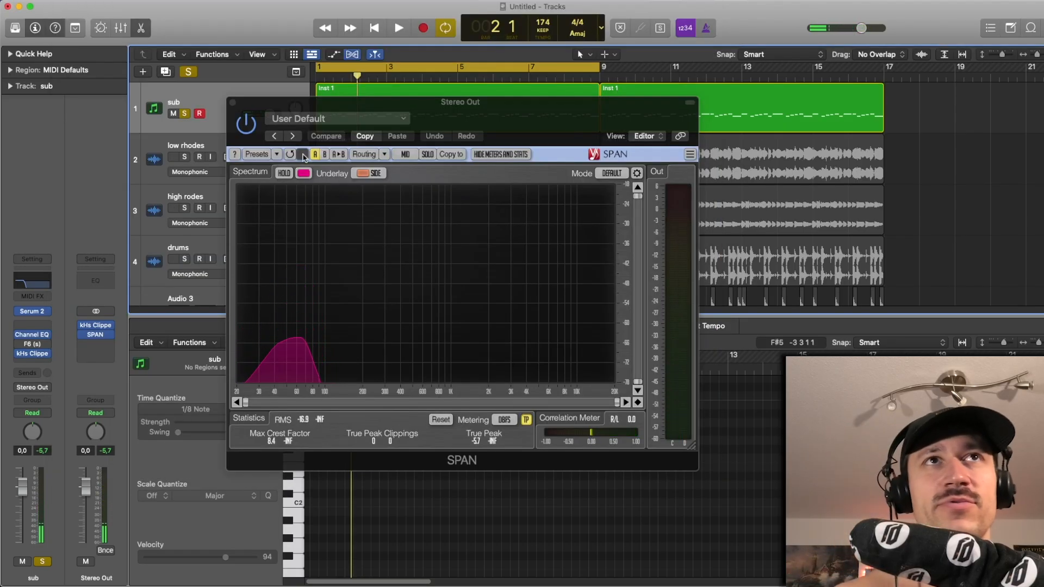
- Move SPAN aside, play the soloed sub repeatedly to examine where its spectrum peaks, and close the analyzer
drag(338, 102, 270, 72)
key(space)
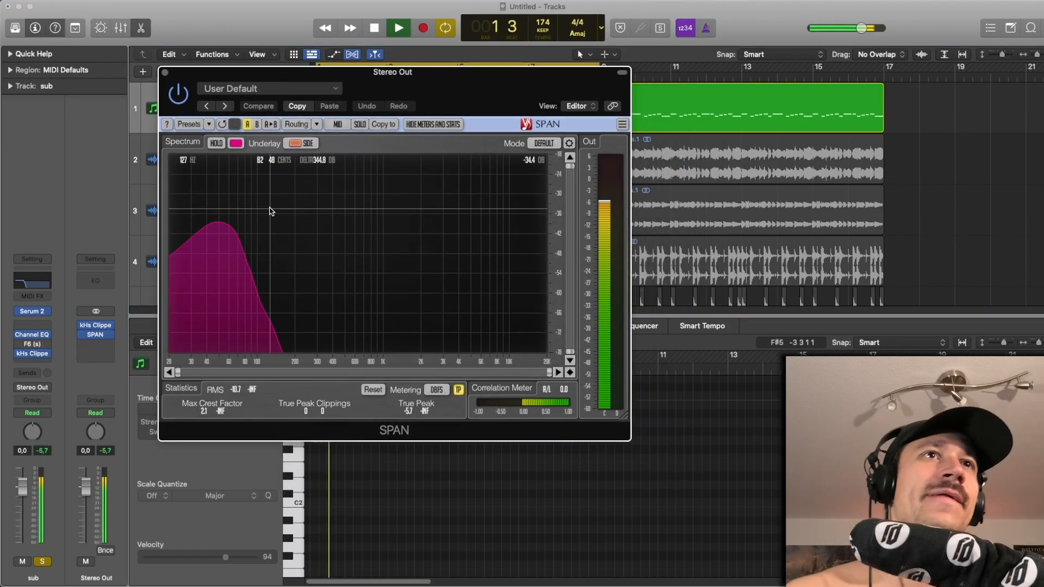
key(space)
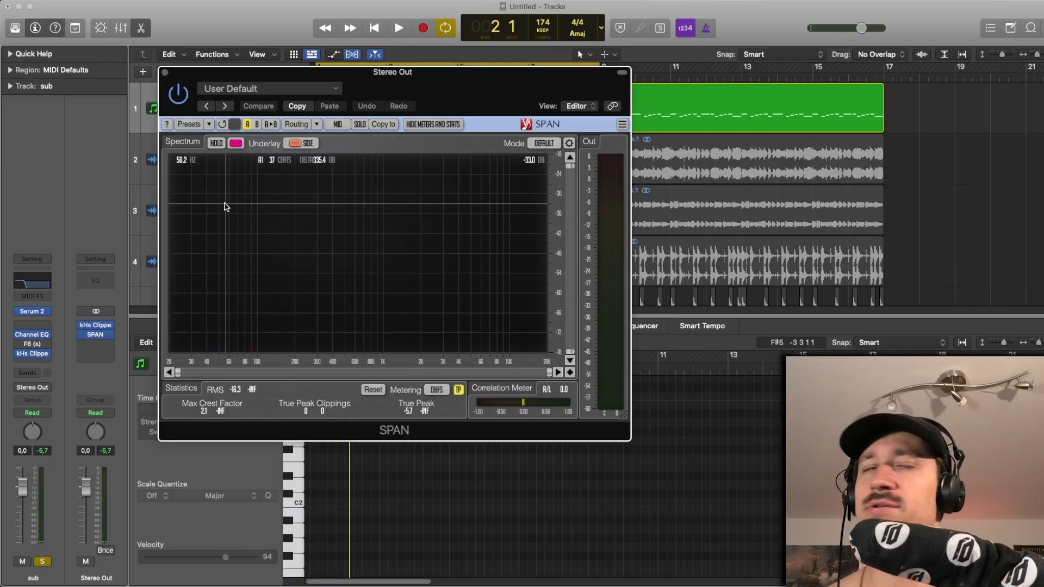
key(space)
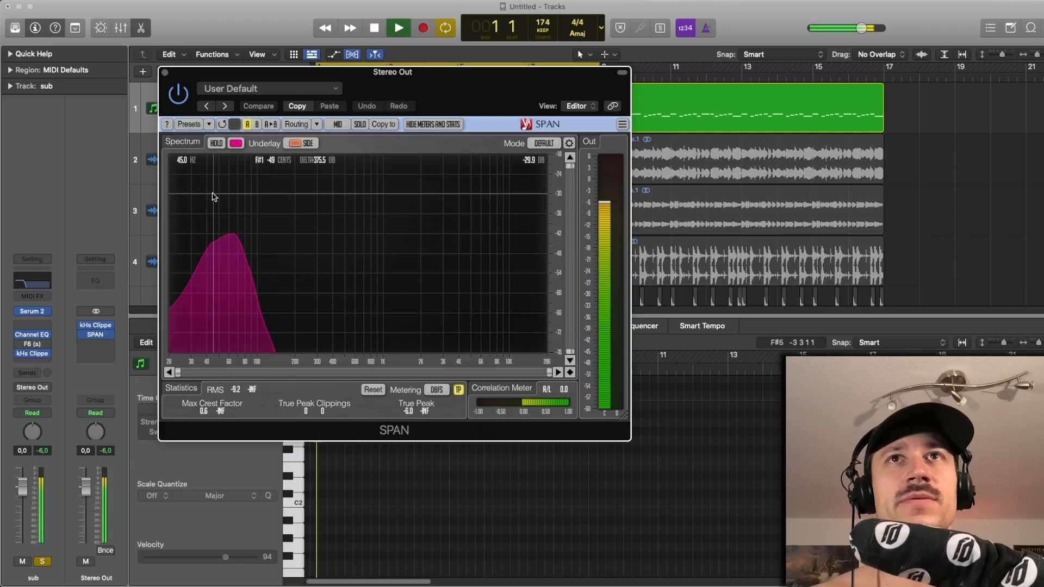
key(space)
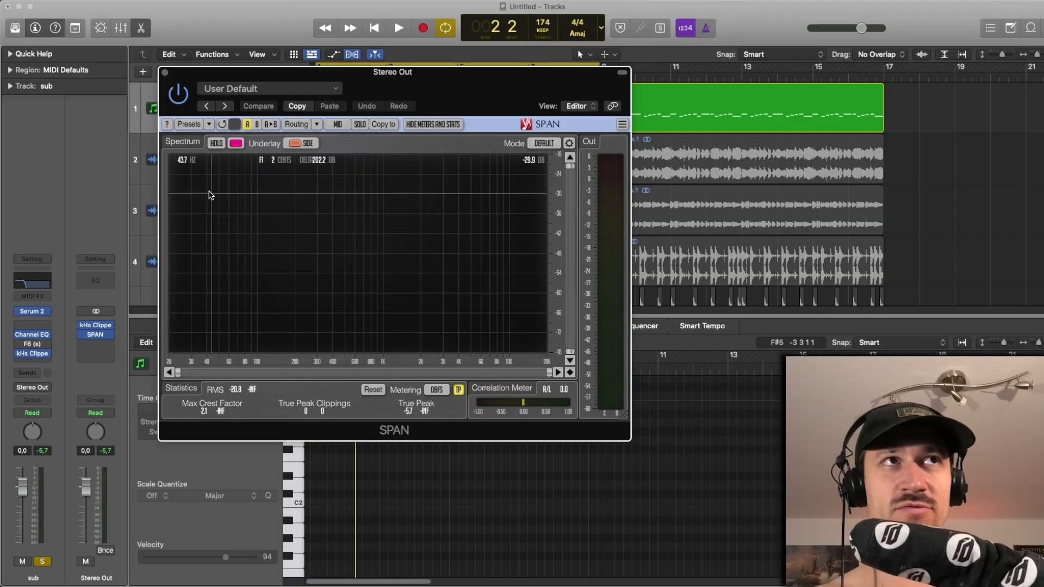
key(space)
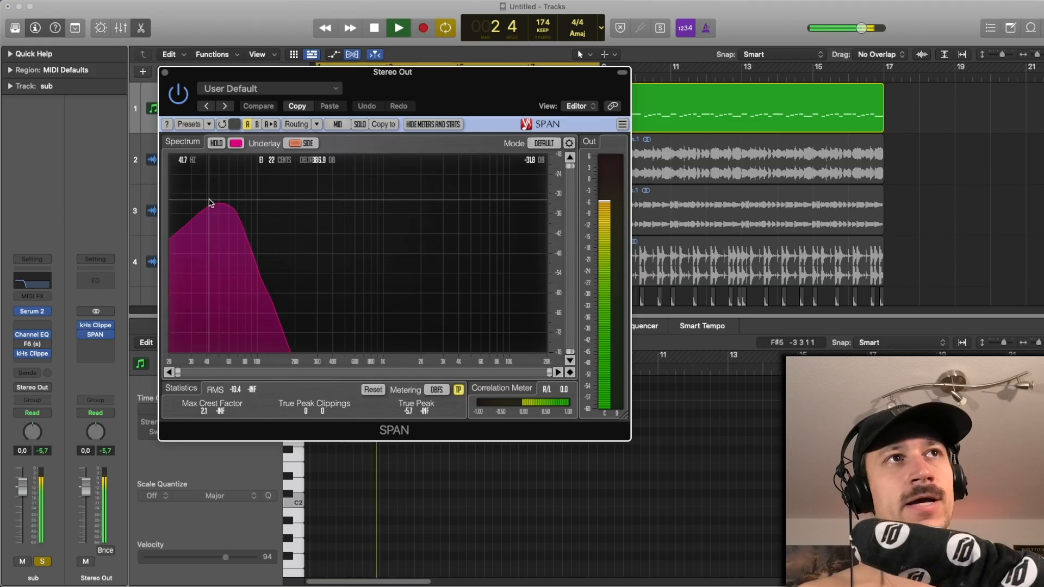
click(165, 72)
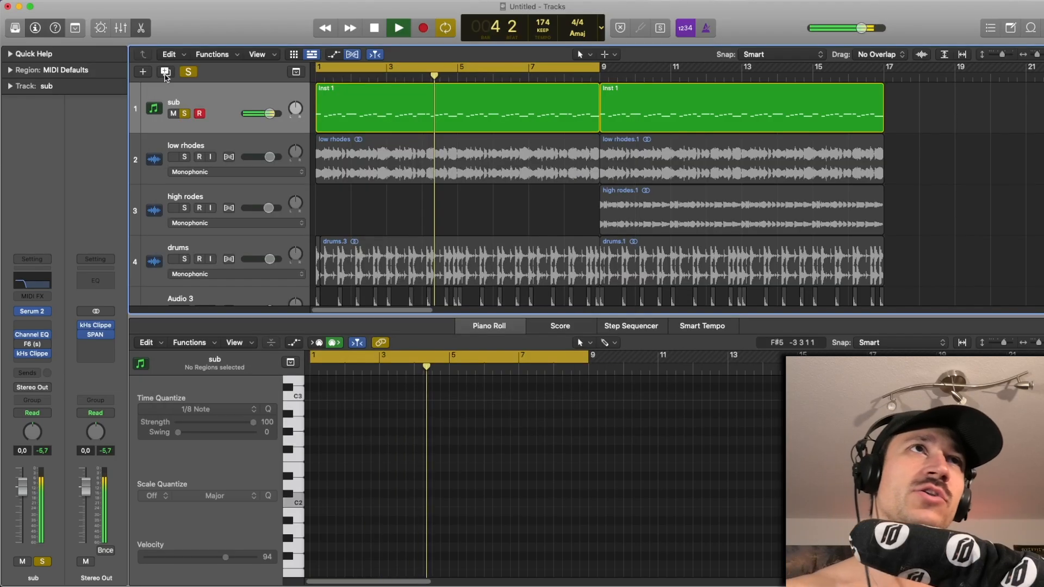
key(space)
- Clear the sub's solo, play the full loop, and mute the low rhodes to hear the sub with the drums
click(186, 116)
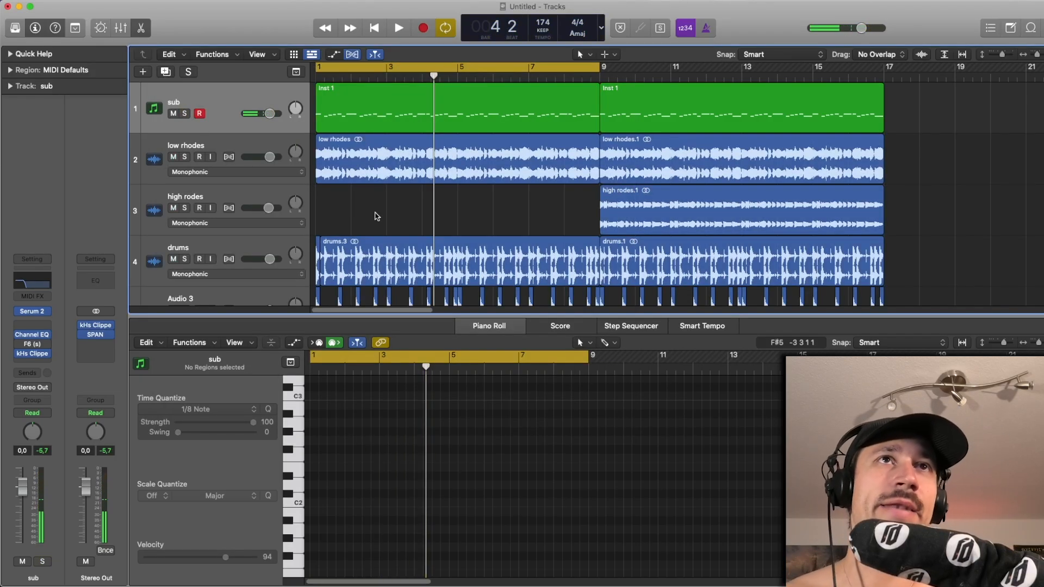
key(space)
scroll(377, 216, down, 2)
scroll(377, 217, up, 2)
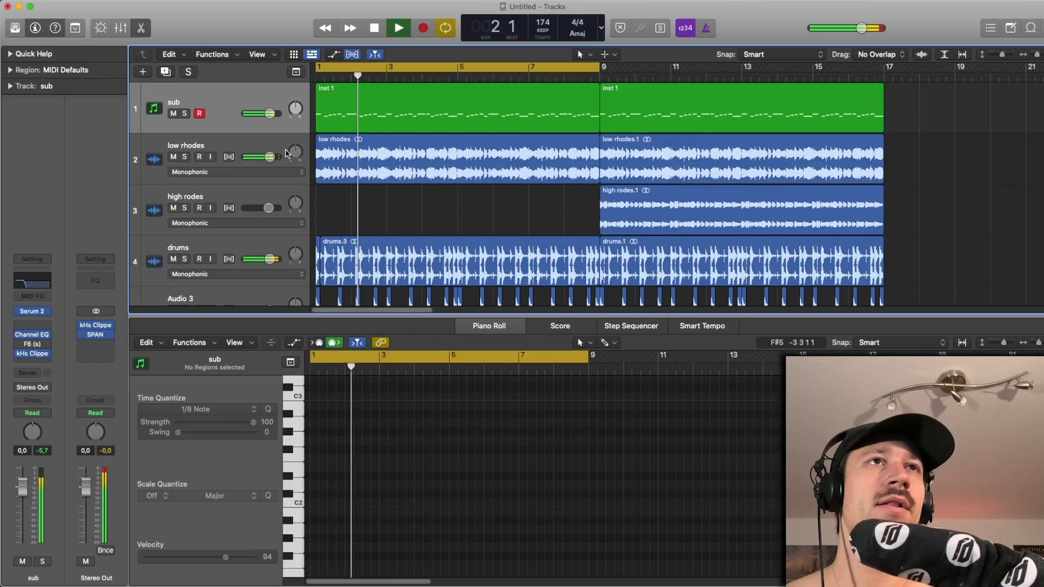
key(space)
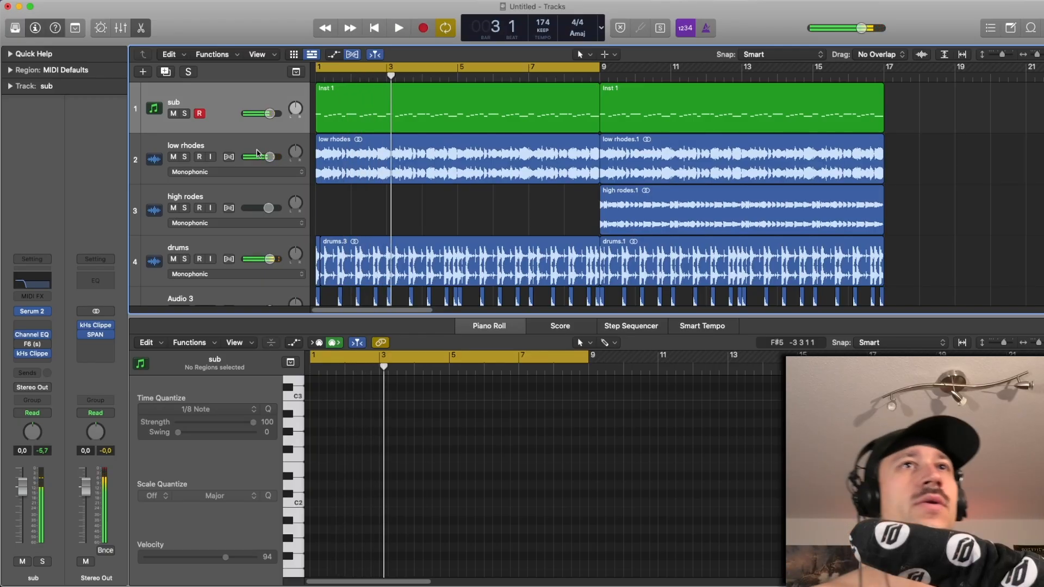
click(173, 157)
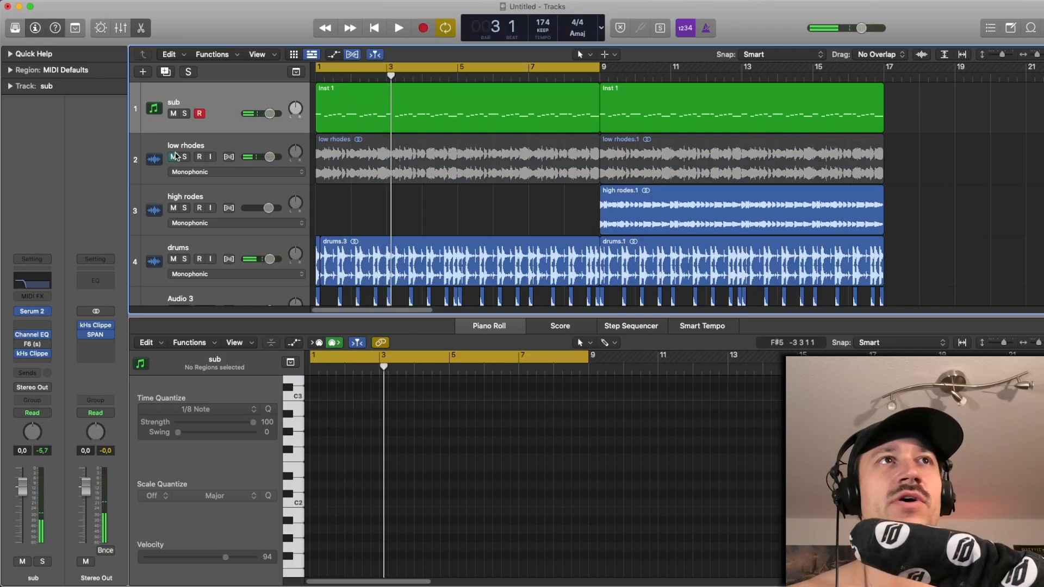
key(space)
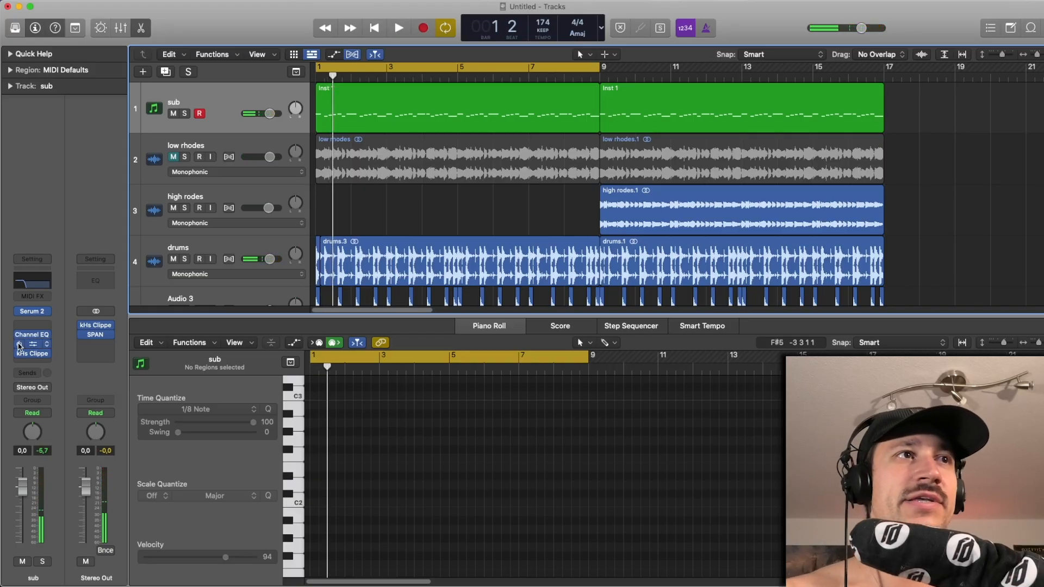
- Open the sub track's F6 dynamic EQ and kHs Clipper windows to examine their settings
click(43, 342)
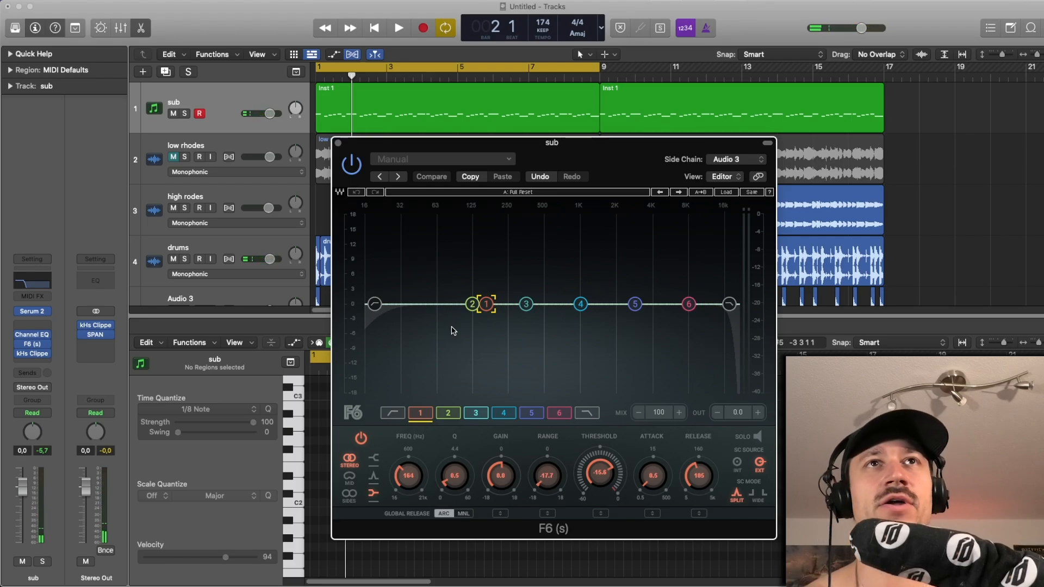
drag(476, 151, 262, 59)
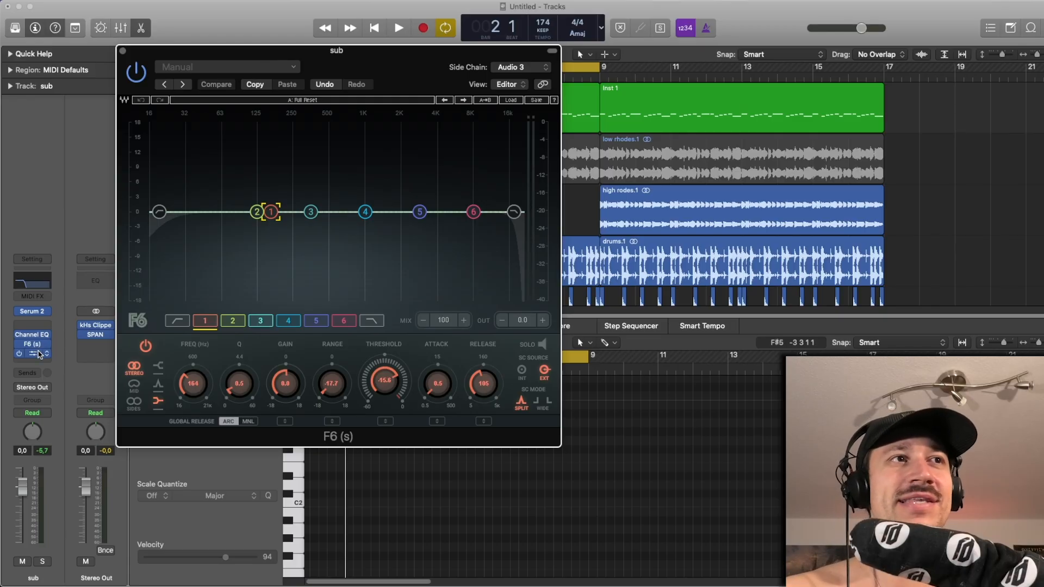
click(39, 355)
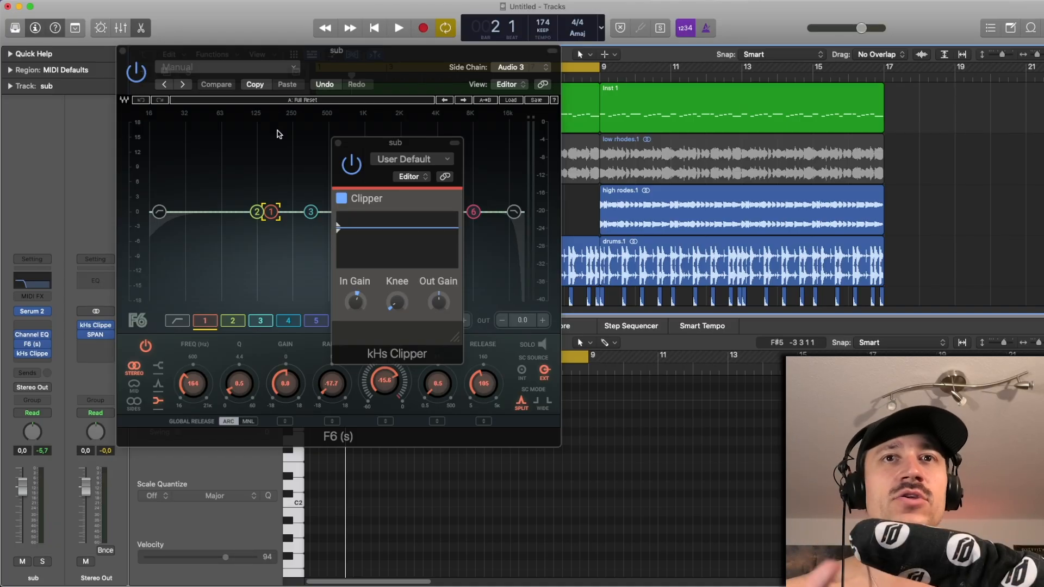
- Play the loop with the kHs Clipper moved aside to examine its waveform display and In Gain setting
key(space)
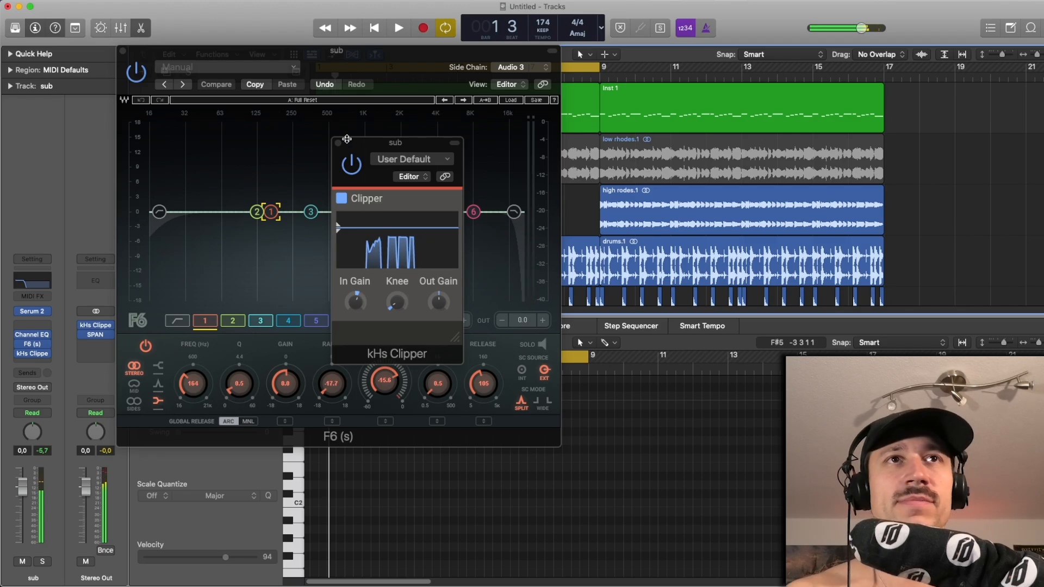
click(355, 302)
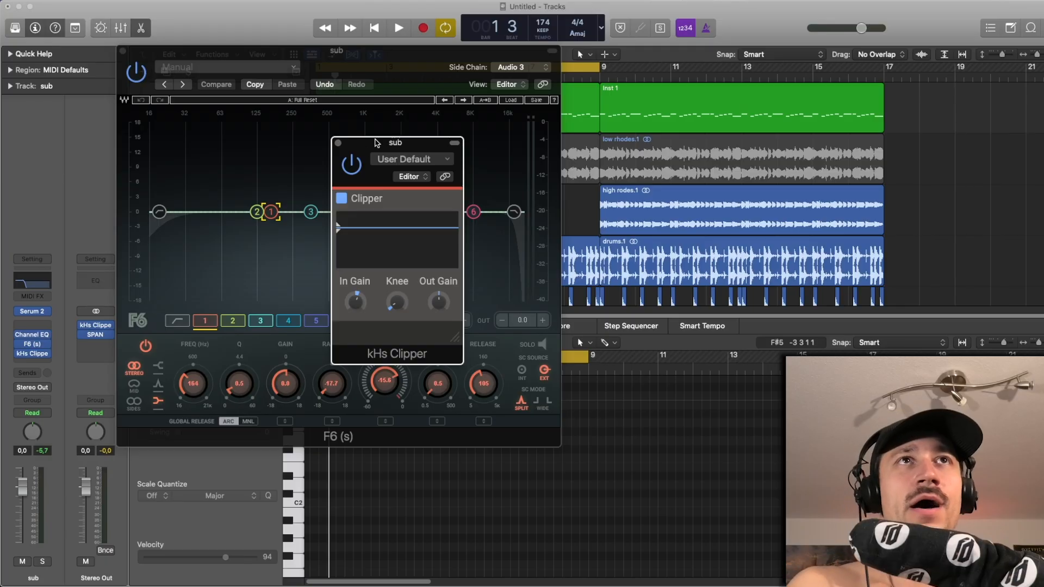
drag(376, 142, 191, 178)
key(space)
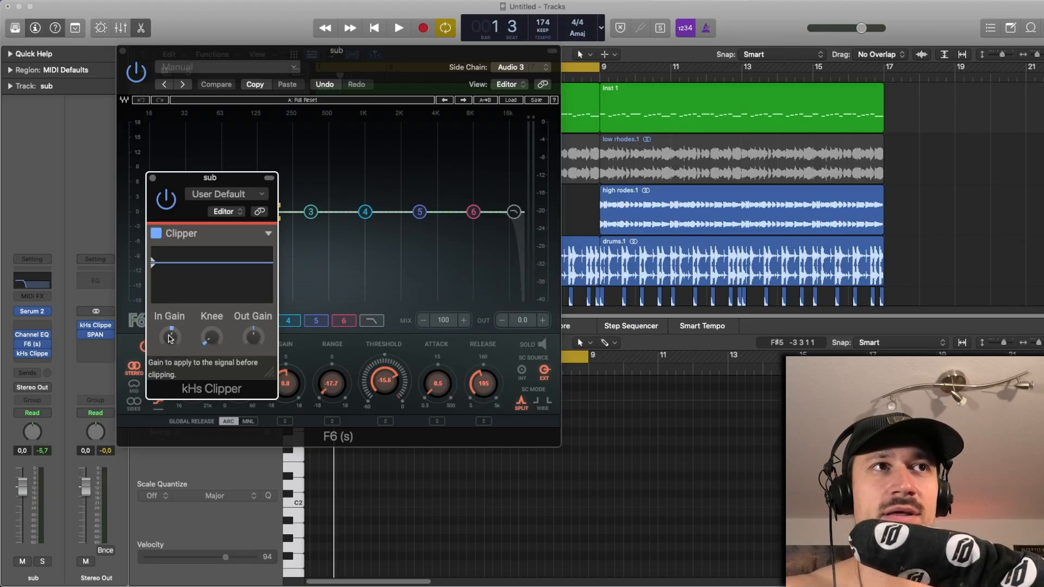
key(space)
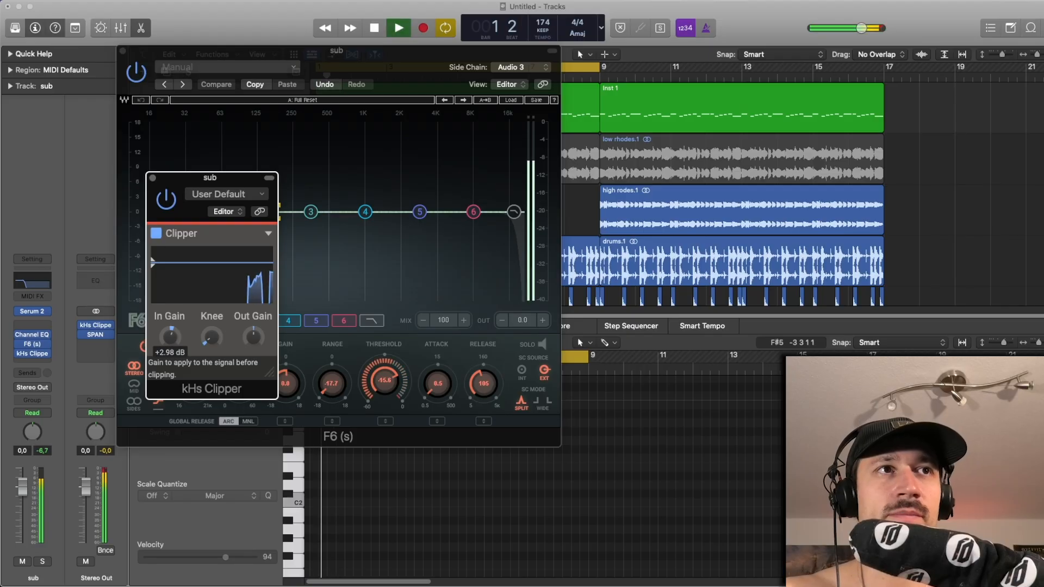
- Close the kHs Clipper, watch the F6 duck the sub during playback, and close the F6 window
click(152, 178)
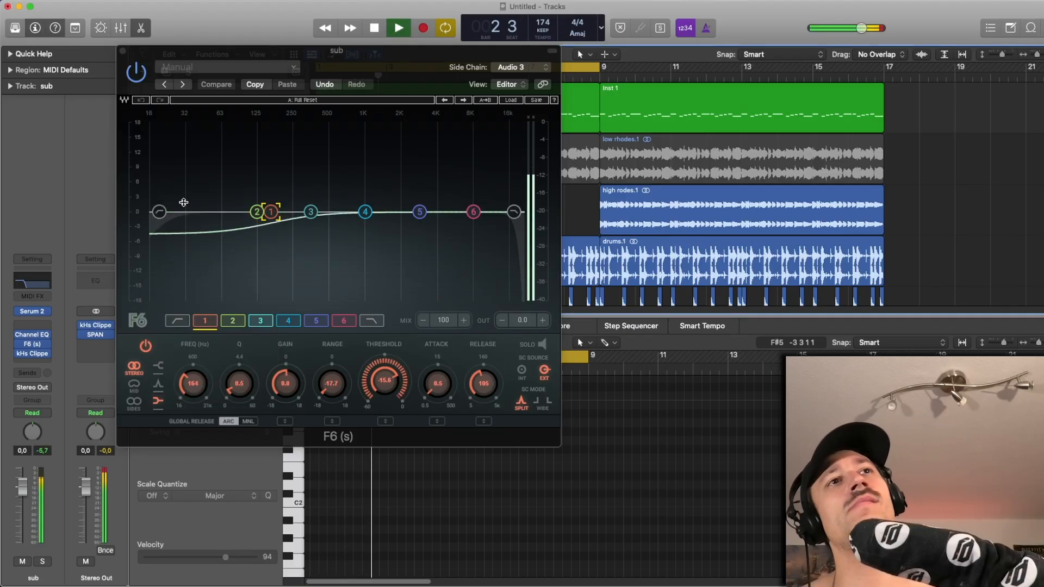
key(space)
click(123, 52)
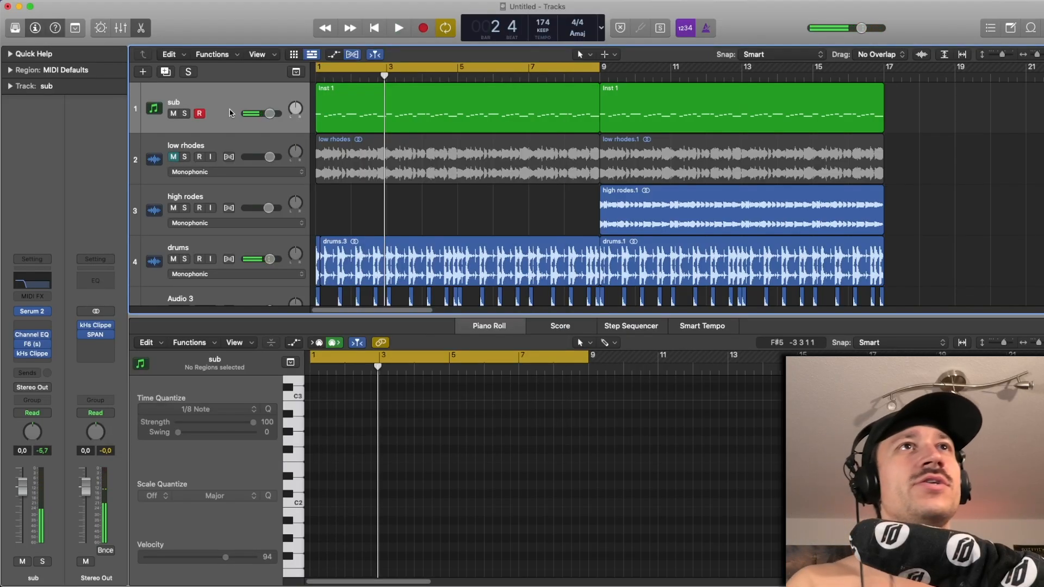
- Solo the sub, drums and Audio 3 tracks, playing the loop while adding the drums
click(185, 114)
key(space)
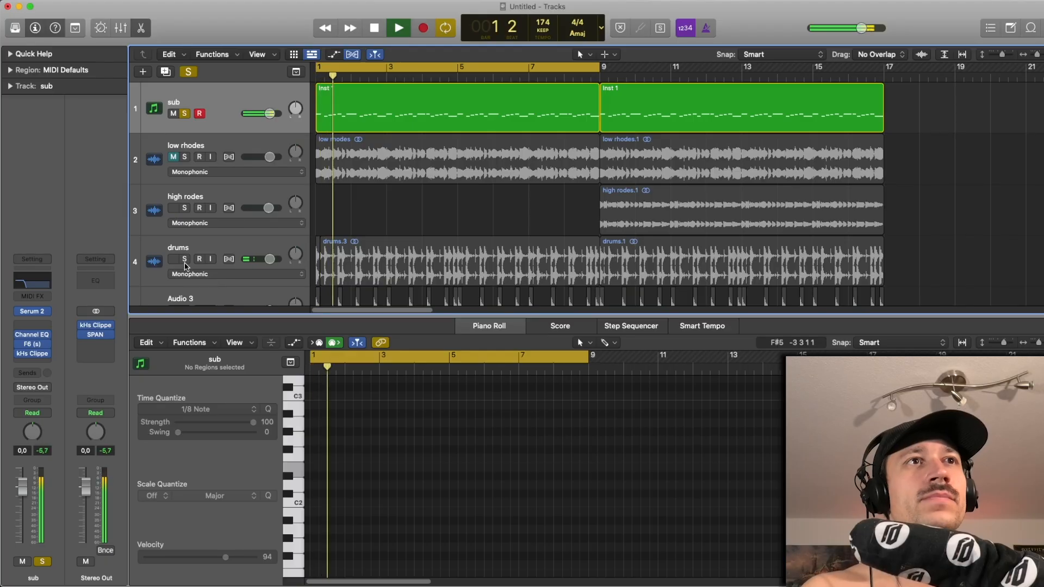
click(184, 258)
key(space)
scroll(321, 242, down, 2)
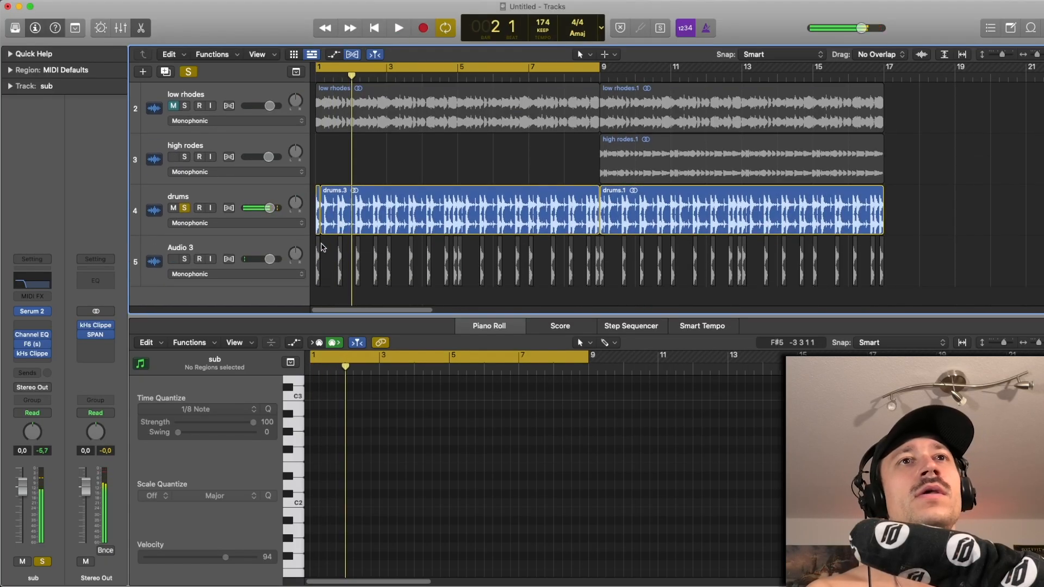
click(185, 259)
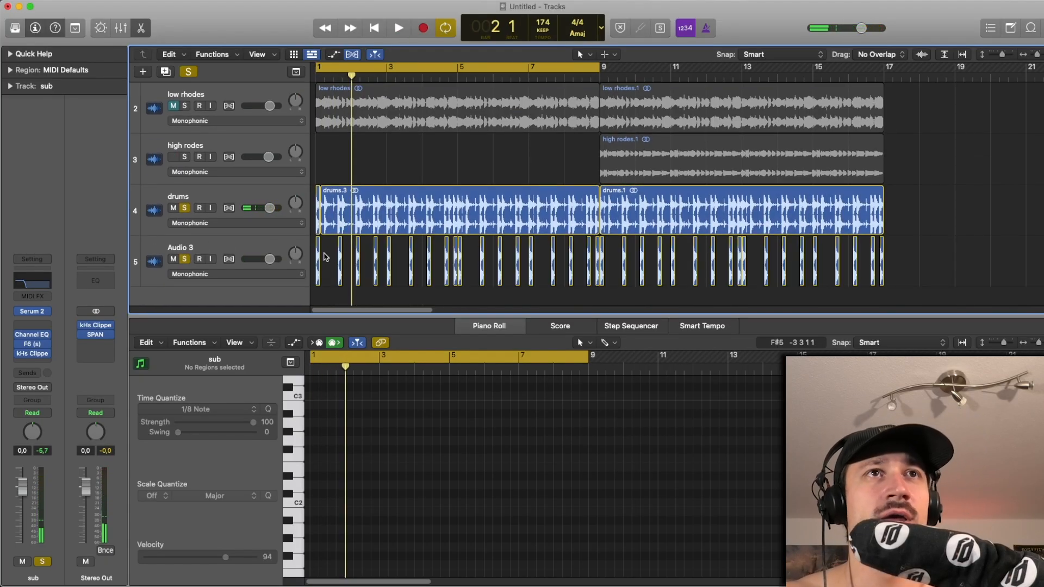
- Return the playhead to bar 1 and select the short first slice on the drums track to examine its waveform
key(super+Right)
key(super+Right)
key(super+Right)
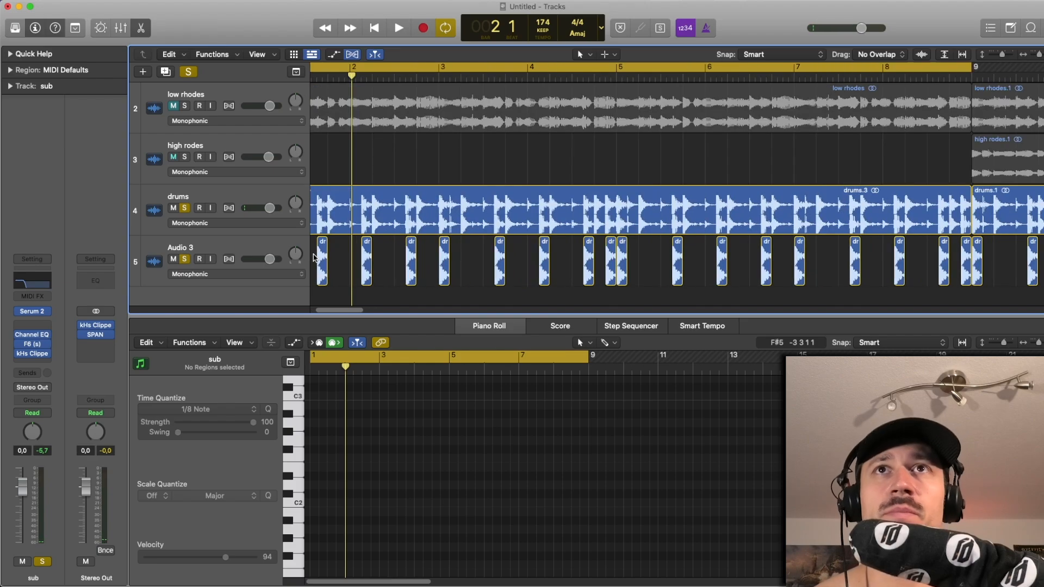
key(Return)
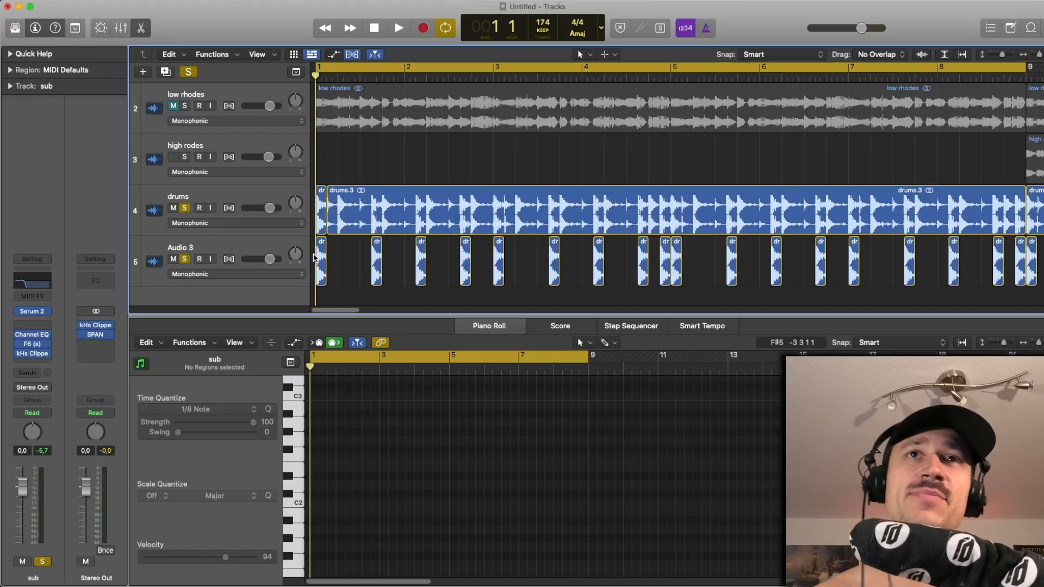
click(322, 213)
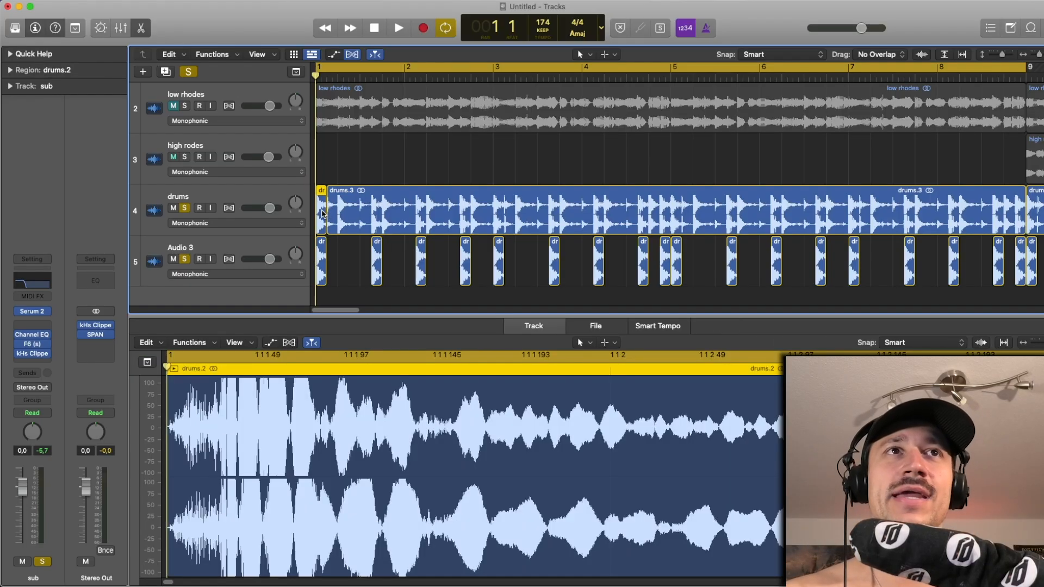
mouse_move(322, 214)
mouse_down()
mouse_move(325, 247)
mouse_move(322, 212)
mouse_up()
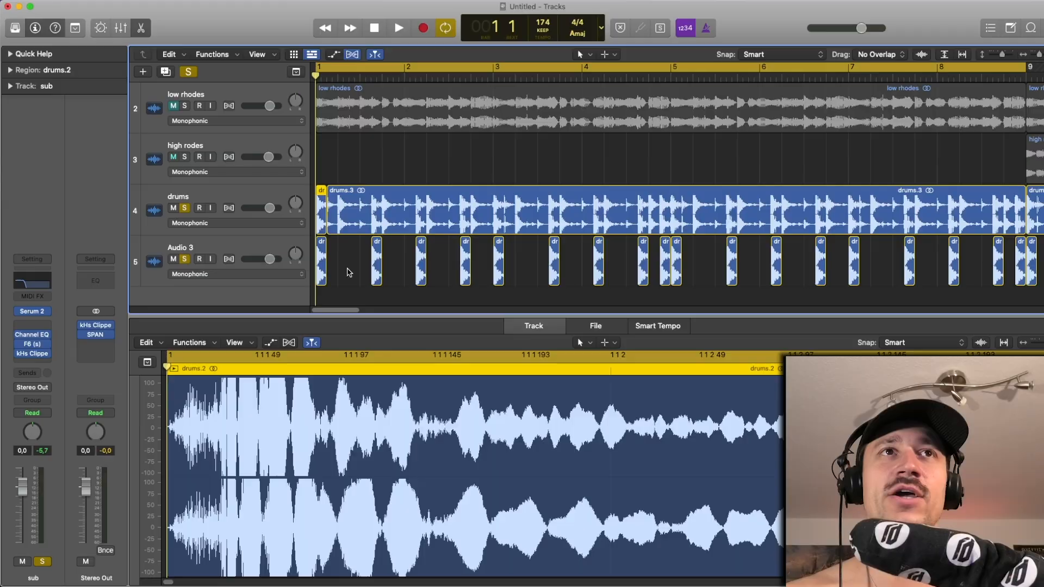
- Select the Audio 3 track to examine its kick slices and output routing, and play the soloed tracks
click(262, 246)
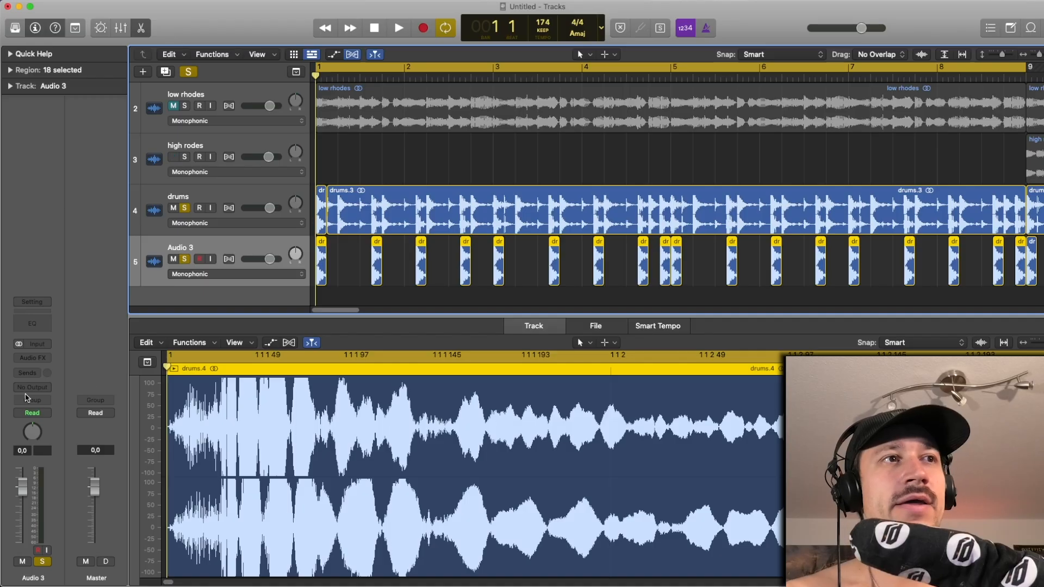
key(space)
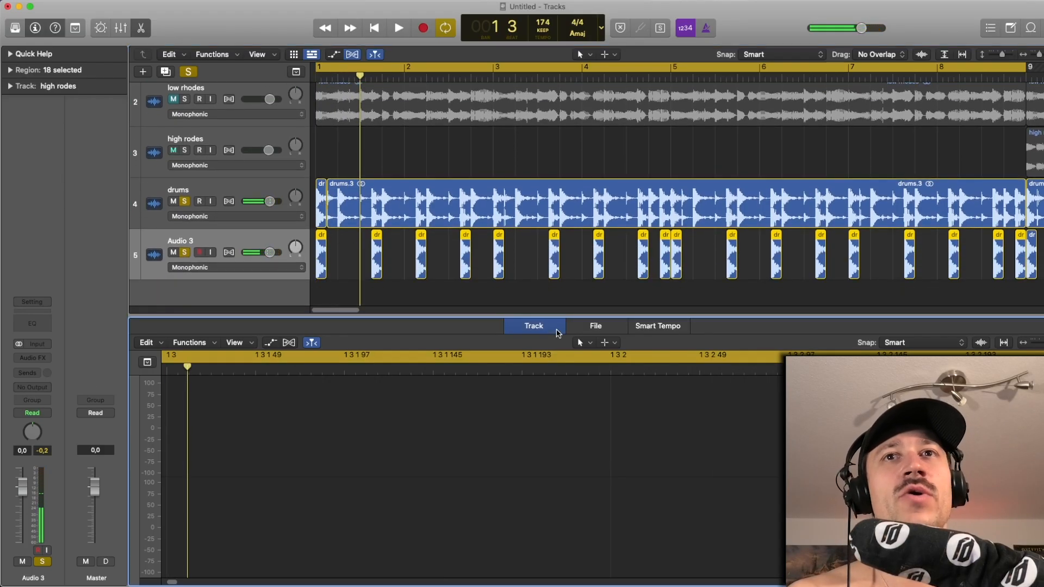
- Close the audio editor and play the soloed tracks with the sub selected, checking the Audio 3 track against it
click(556, 326)
click(223, 91)
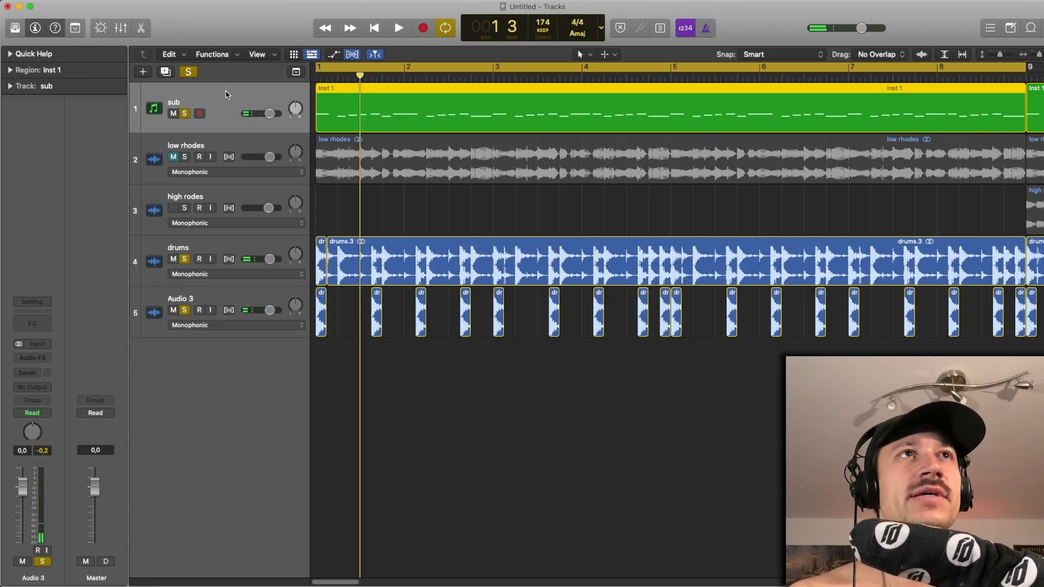
key(space)
key(space)
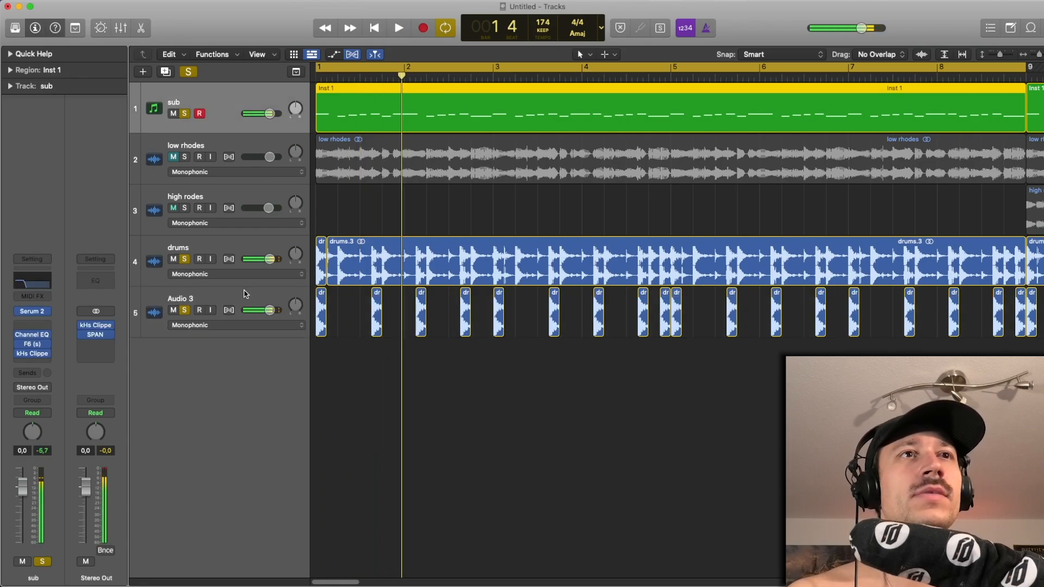
click(244, 293)
click(239, 99)
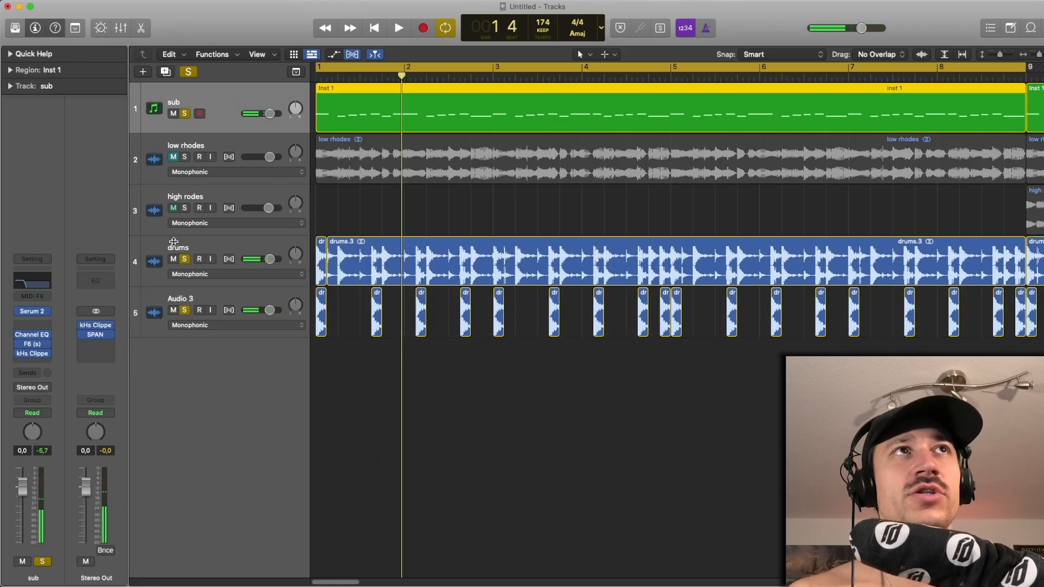
- Open the F6 sidechain EQ on the sub track and play the soloed loop to examine its ducking
click(39, 345)
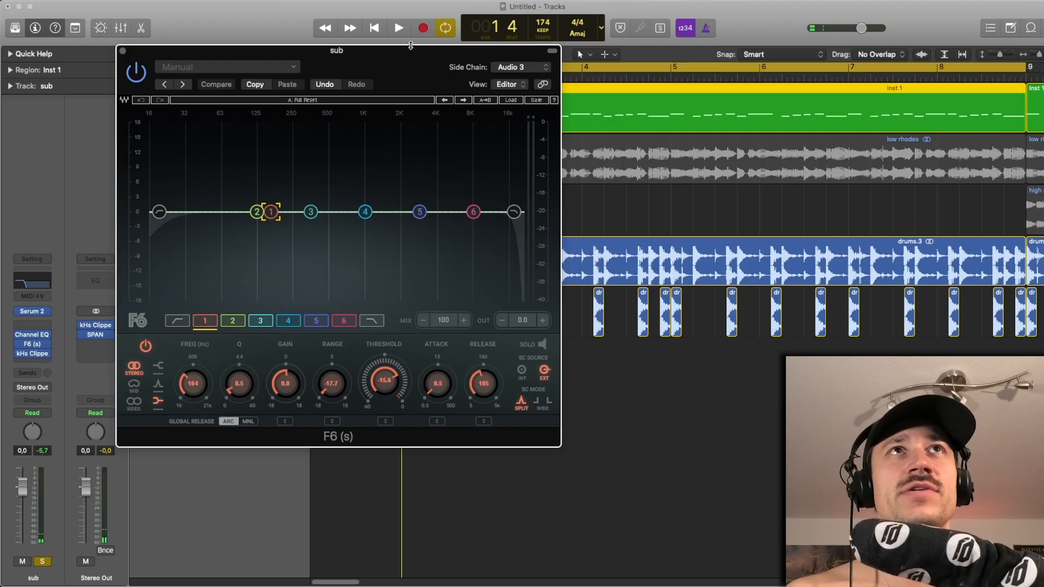
drag(410, 46, 379, 30)
click(454, 50)
key(space)
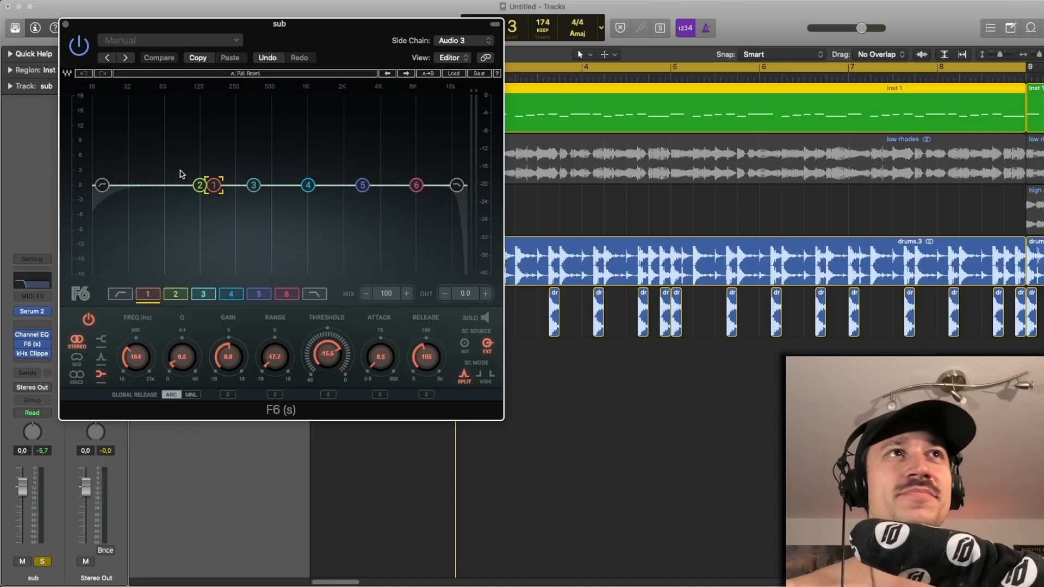
- Set band 1 of the sub's F6 to a range of -18.0 and a threshold of -14.3, playing the loop
key(space)
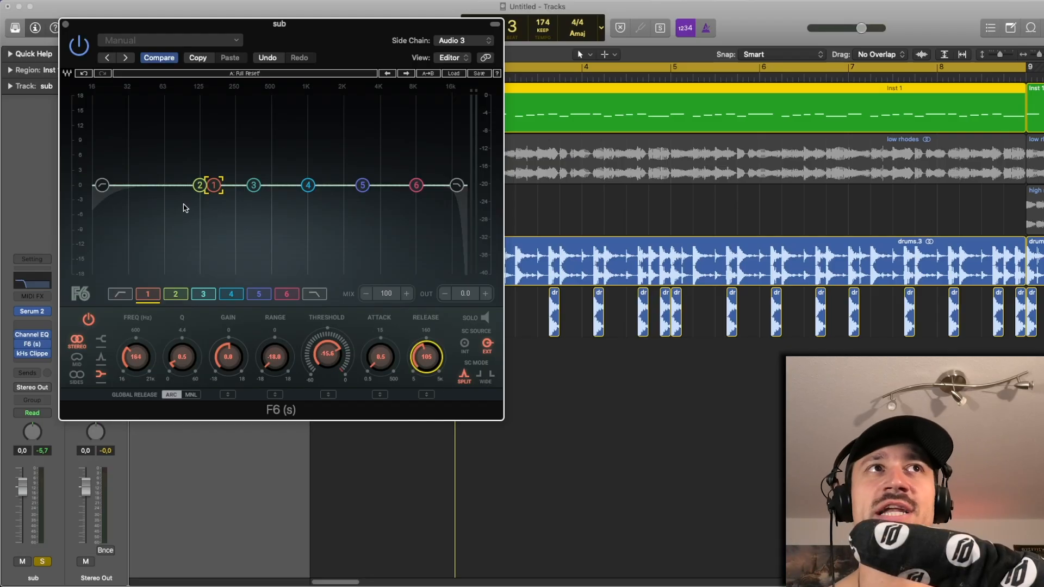
key(space)
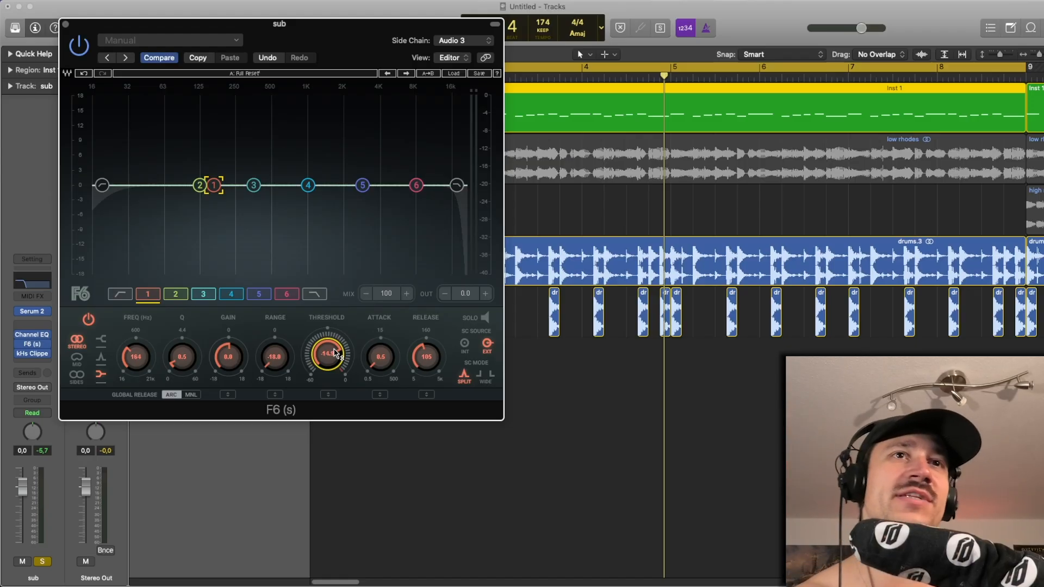
key(space)
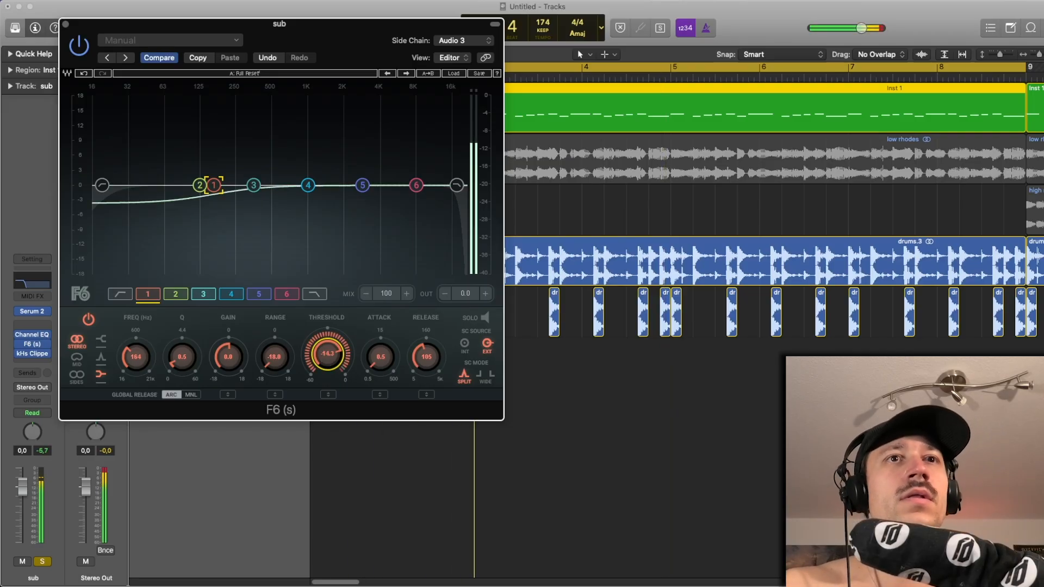
key(space)
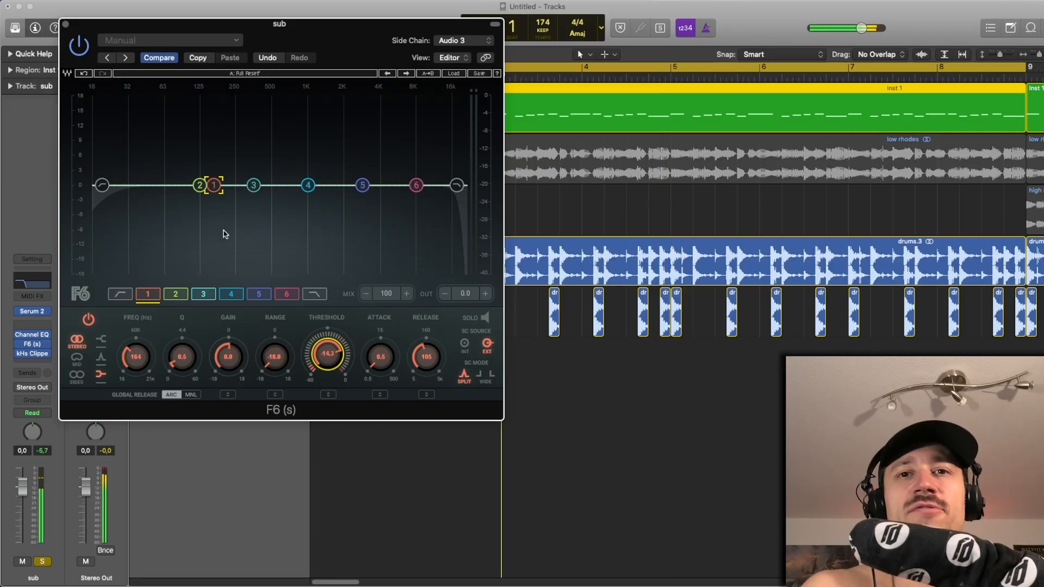
- Close the F6 and, after playing the loop, take the sub, drums and Audio 3 tracks out of solo
click(66, 25)
click(341, 197)
key(space)
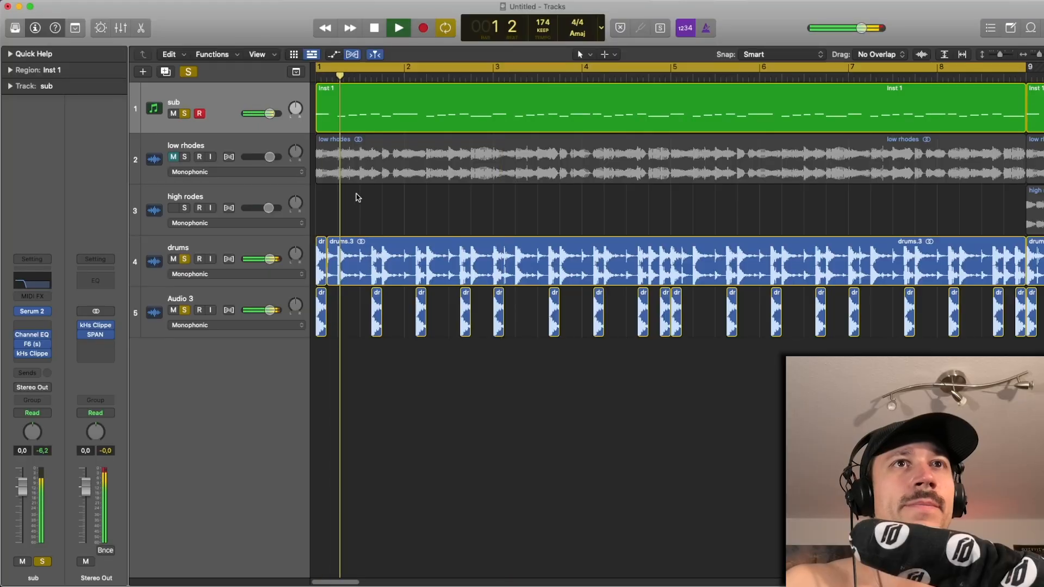
key(space)
click(185, 114)
click(185, 258)
click(185, 310)
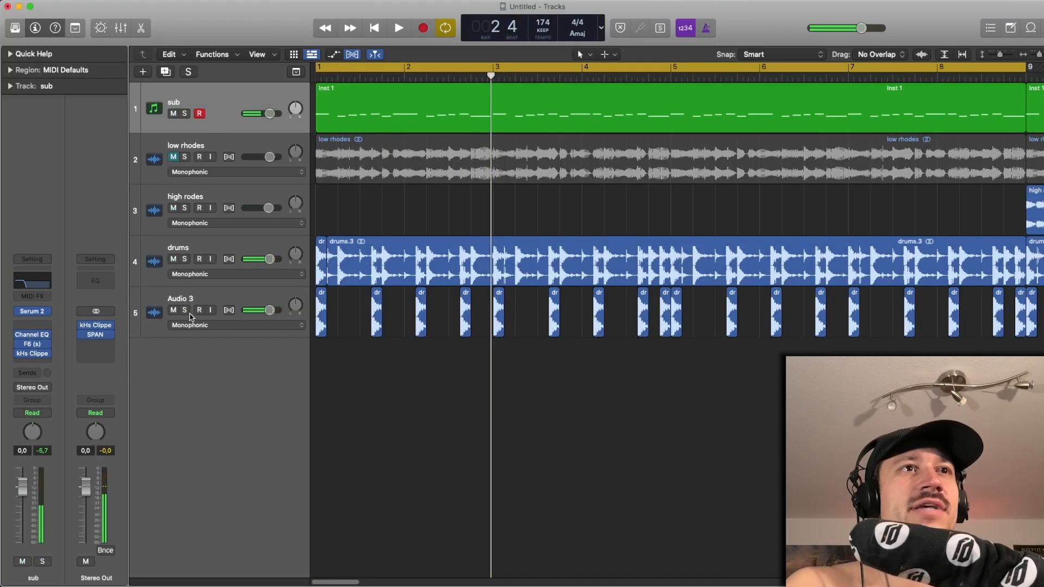
- Play the unsoloed mix with the first sub region selected and open the kHs Clipper on the sub track
key(space)
click(213, 130)
key(space)
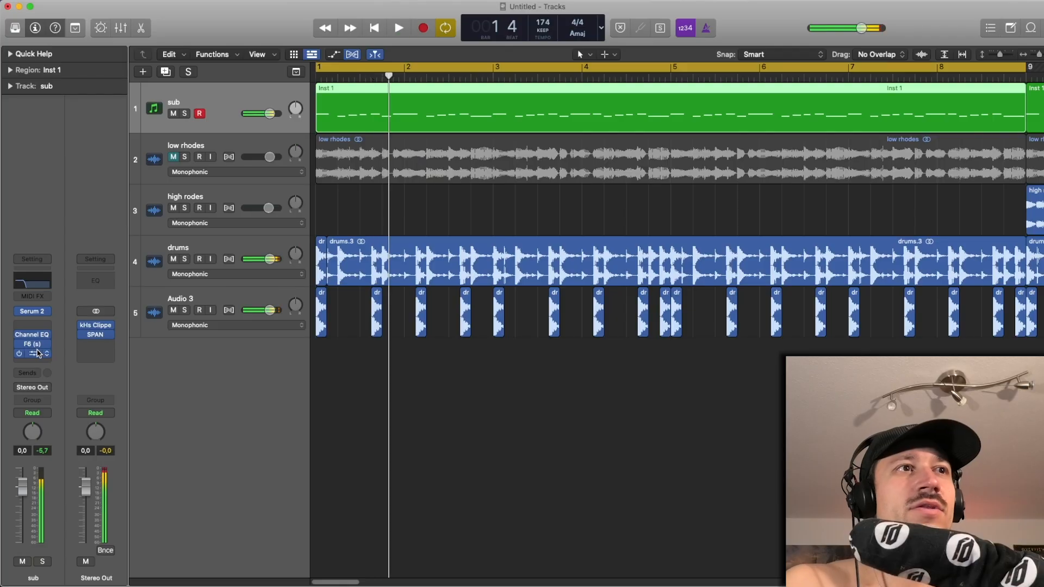
click(37, 354)
mouse_move(173, 337)
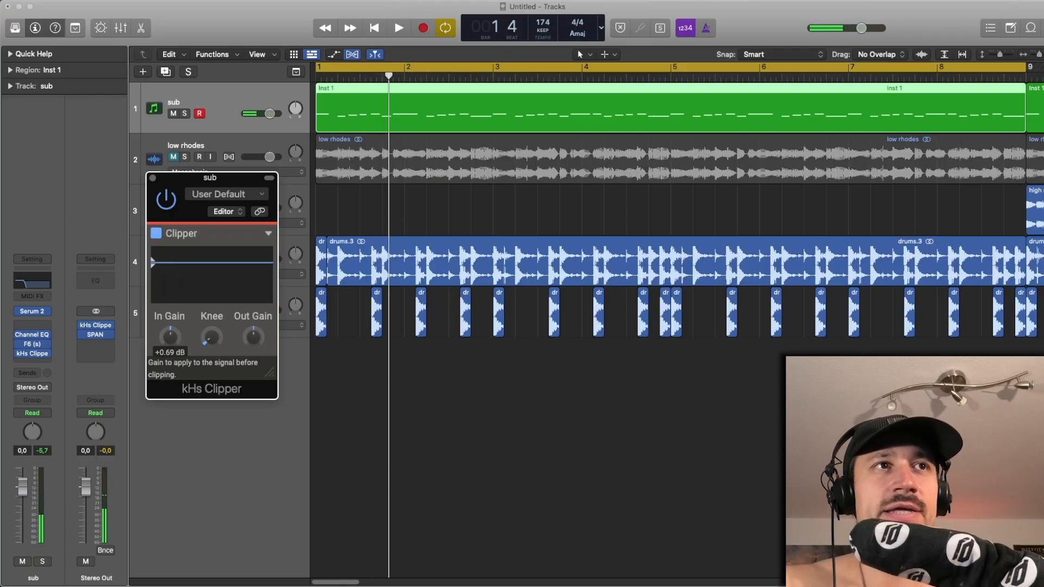
- Raise the sub clipper's In Gain to +8.43 dB and play the mix, examining its low end in SPAN
key(space)
mouse_move(170, 337)
mouse_down()
mouse_move(170, 316)
mouse_move(170, 341)
mouse_up()
key(space)
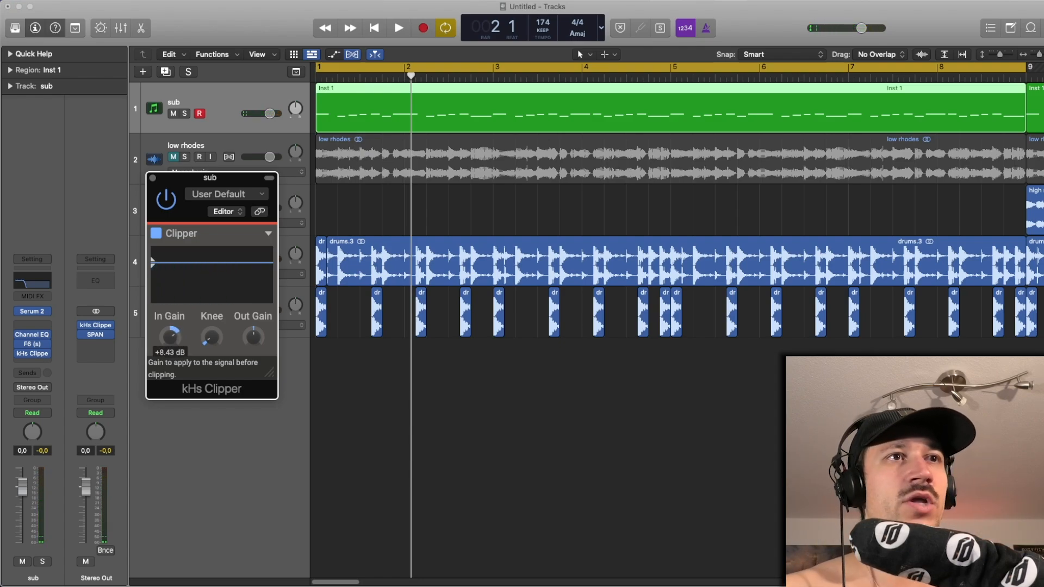
key(space)
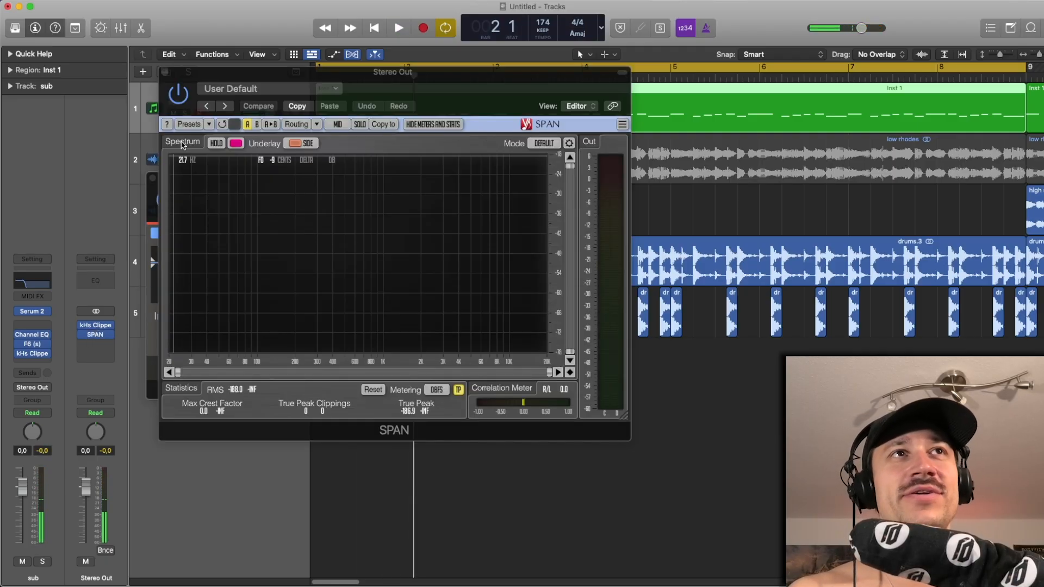
key(space)
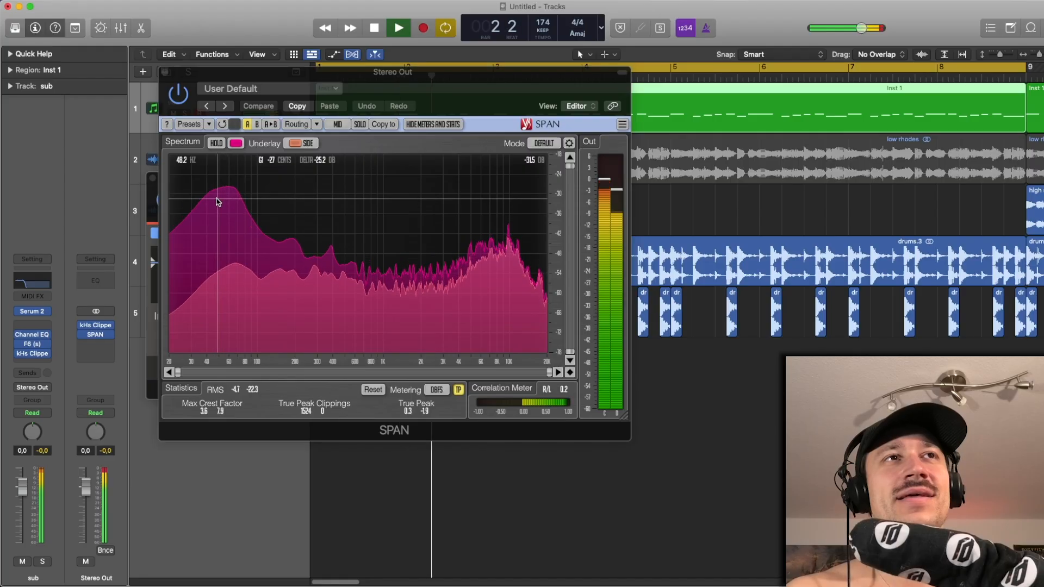
key(space)
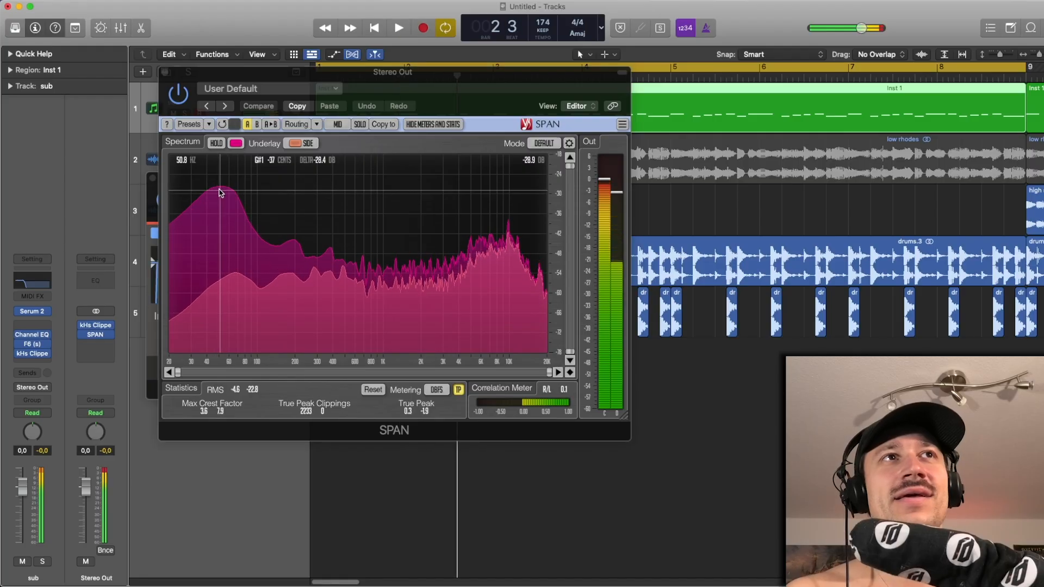
- Place the sub's clipper beside SPAN and set its In Gain to +3.74 dB, playing the mix
click(152, 202)
drag(207, 177, 66, 114)
key(space)
drag(32, 273, 31, 286)
key(space)
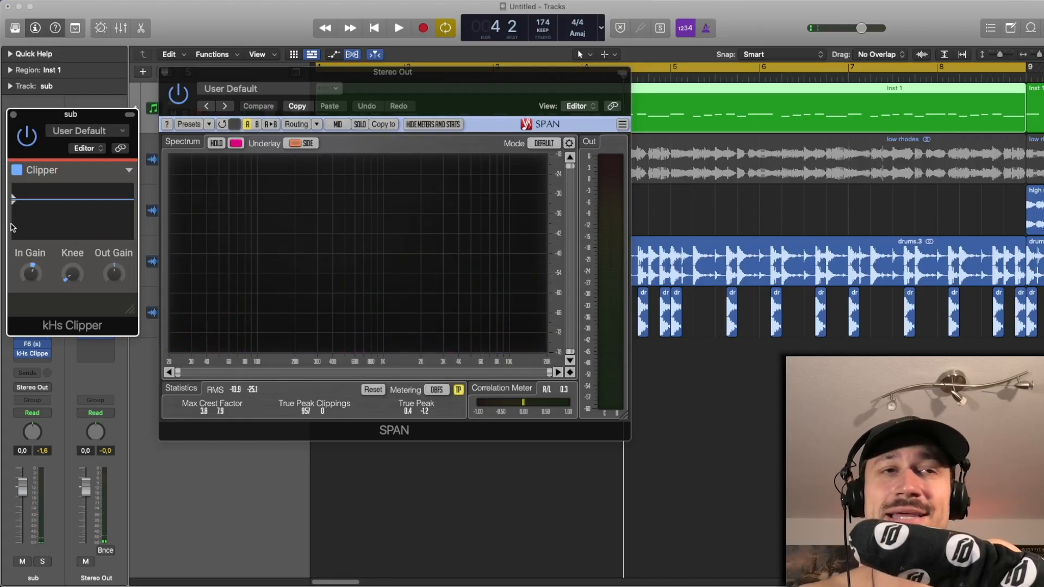
key(space)
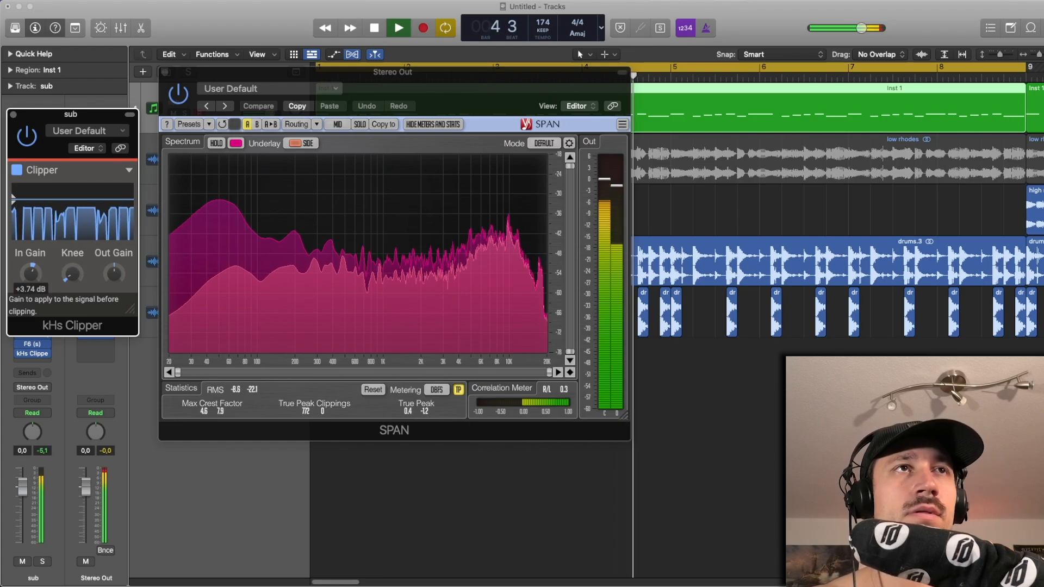
key(space)
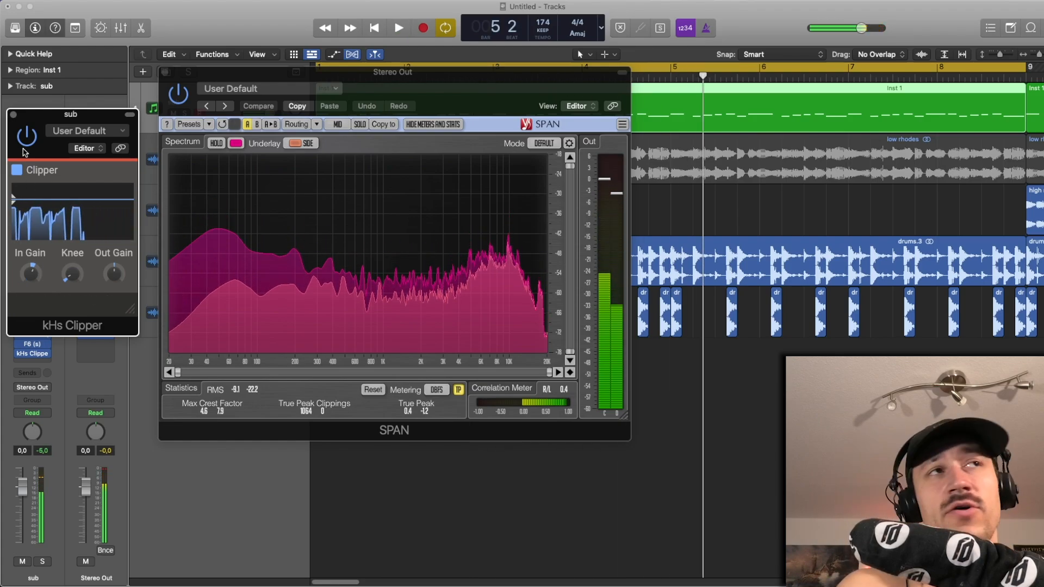
- Close the clipper and SPAN windows and play the sub and drums from the start of the arrangement
click(13, 115)
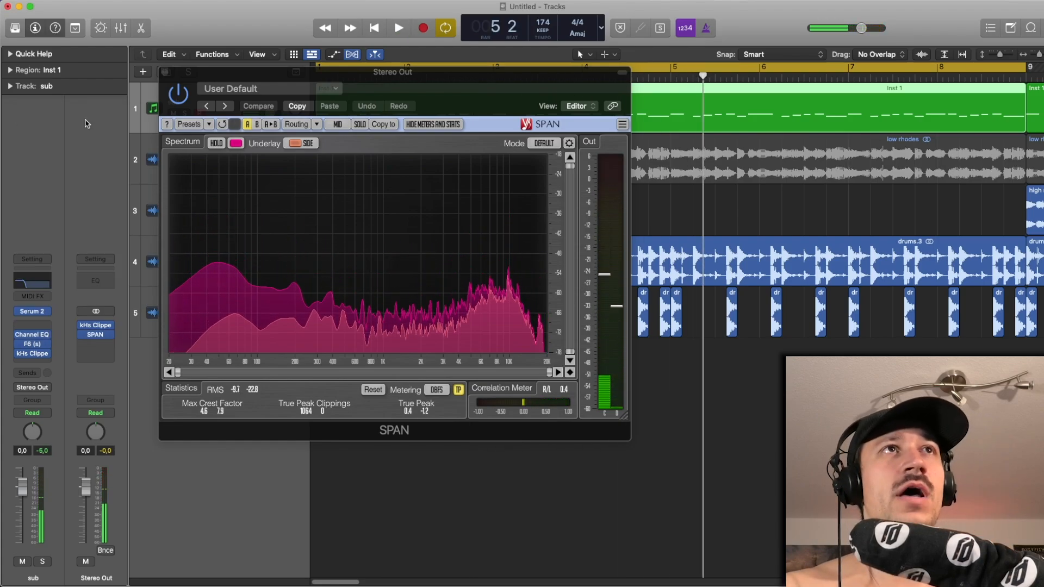
click(166, 72)
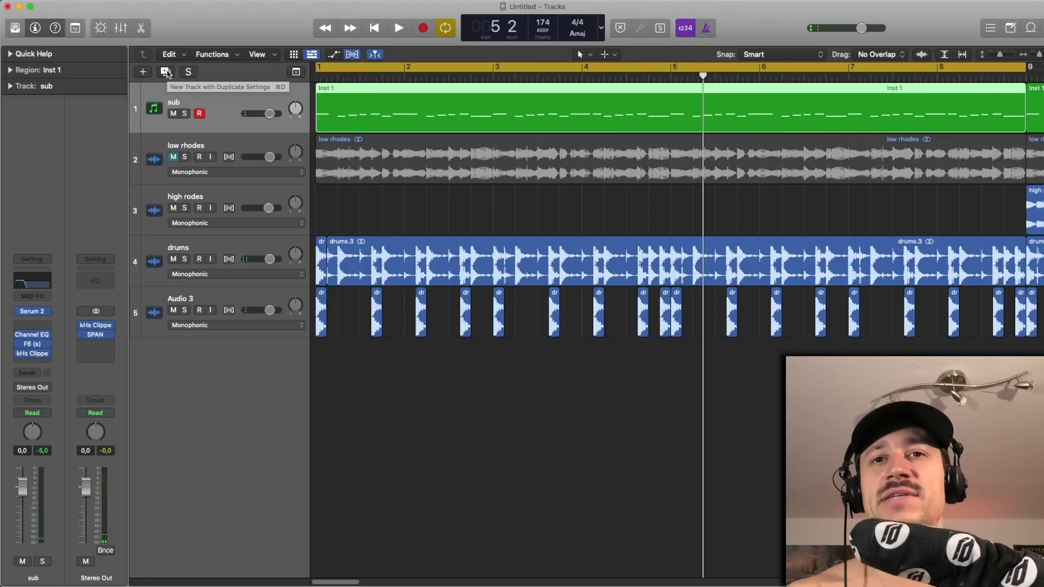
click(407, 194)
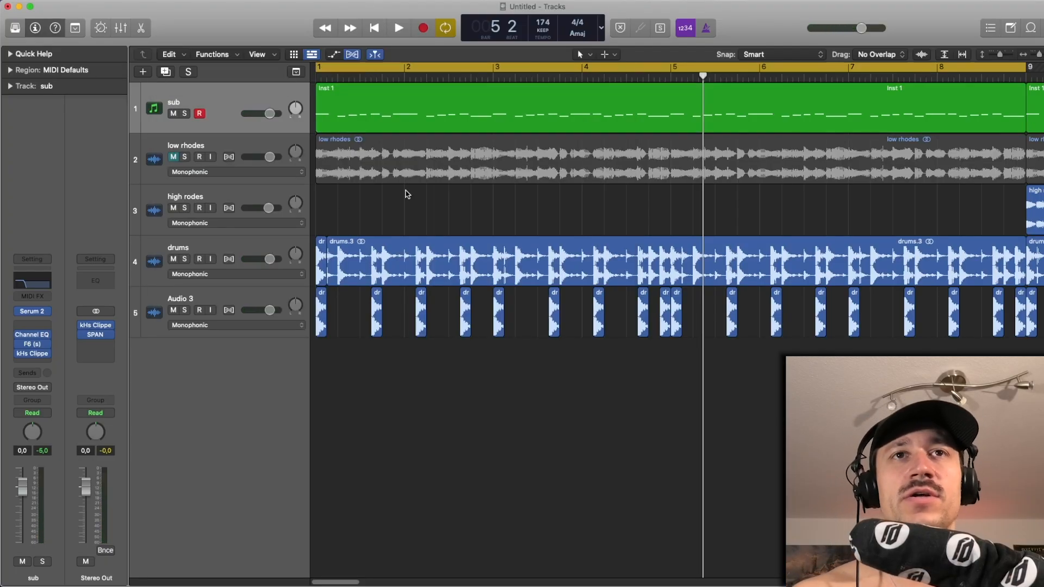
scroll(407, 195, down, 5)
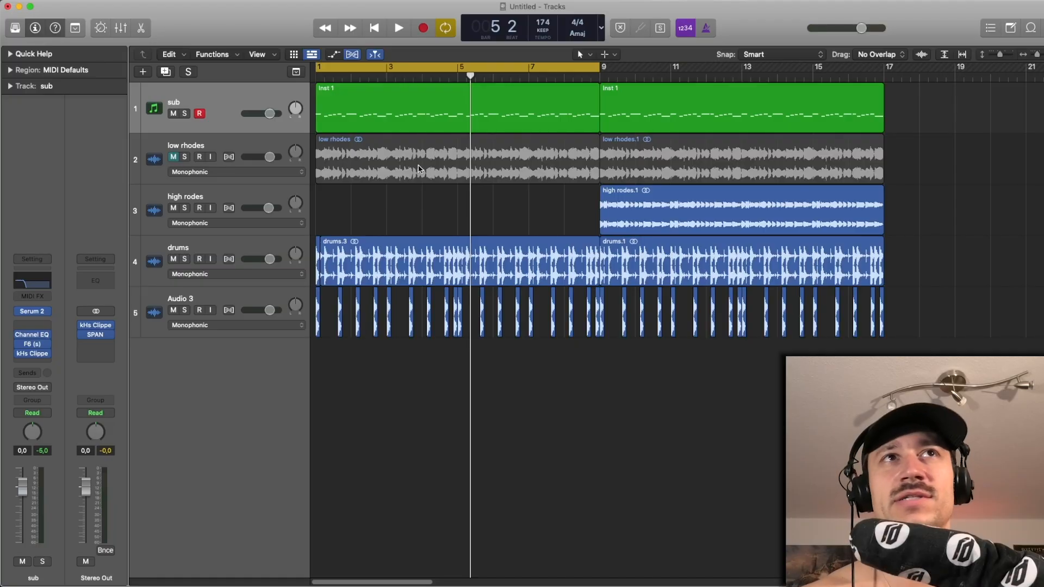
key(Return)
key(space)
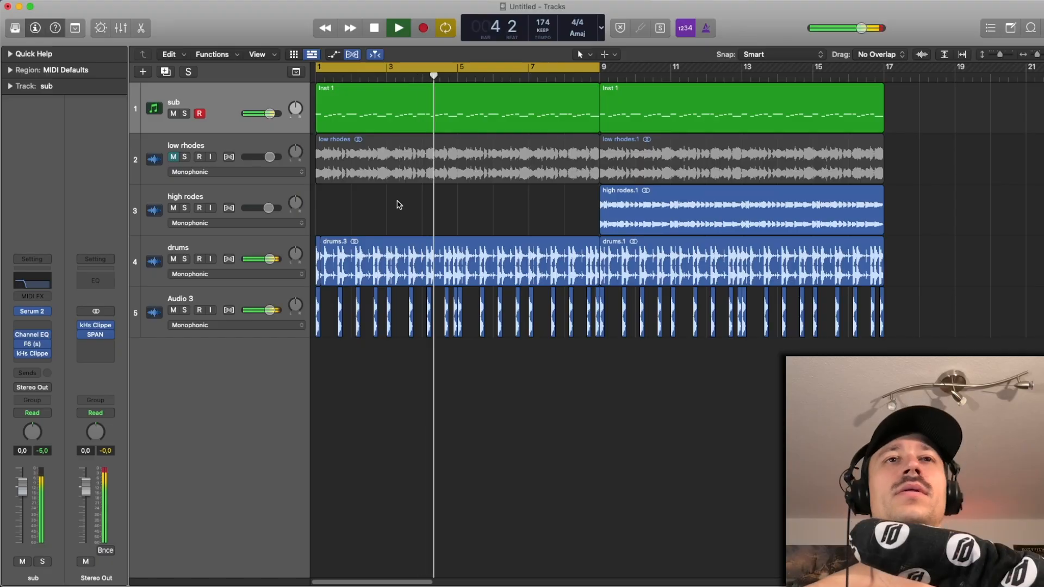
key(space)
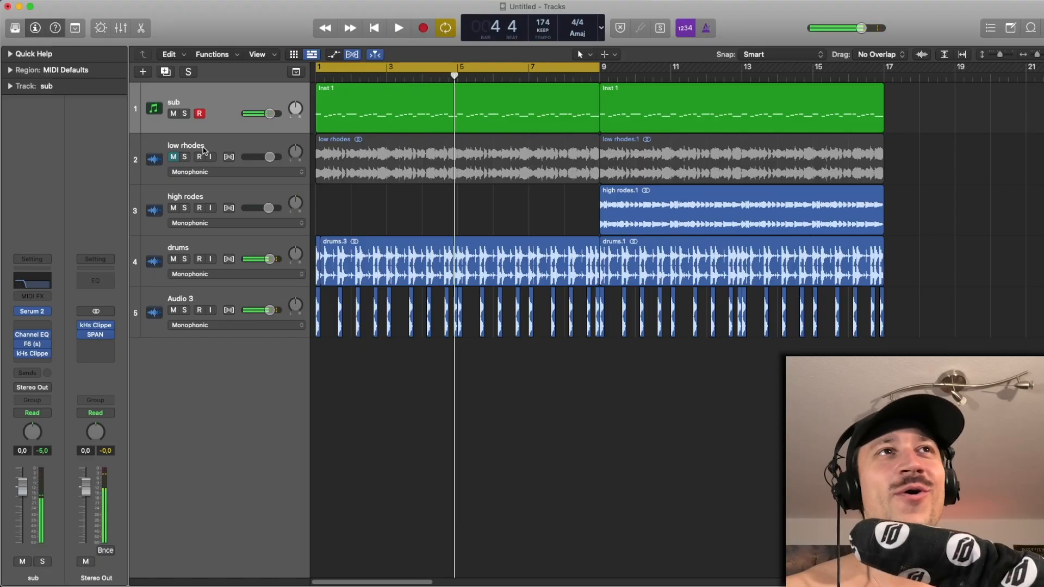
- Unmute the low rhodes track and solo it during playback
click(202, 148)
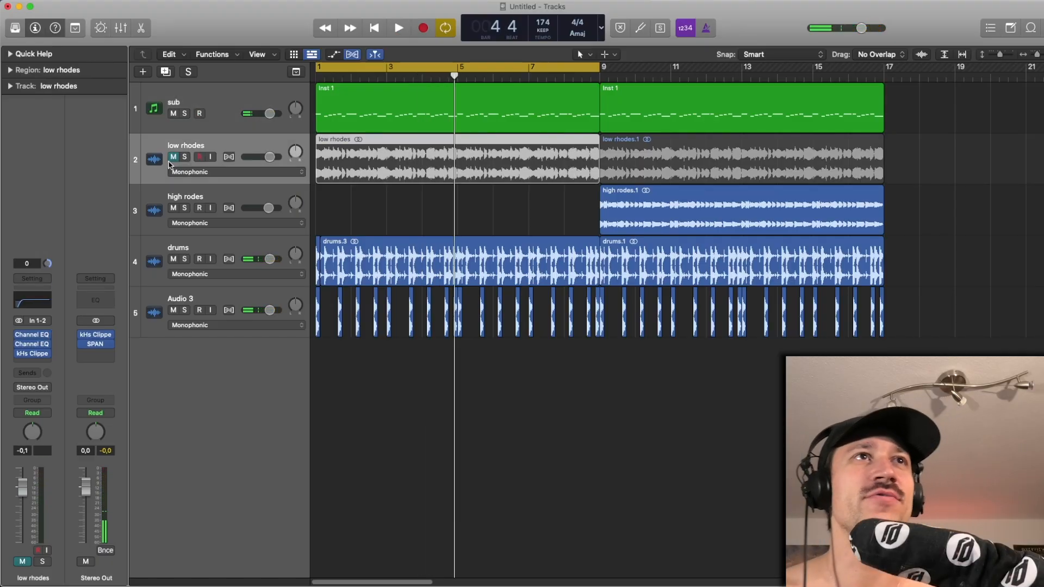
click(172, 157)
key(space)
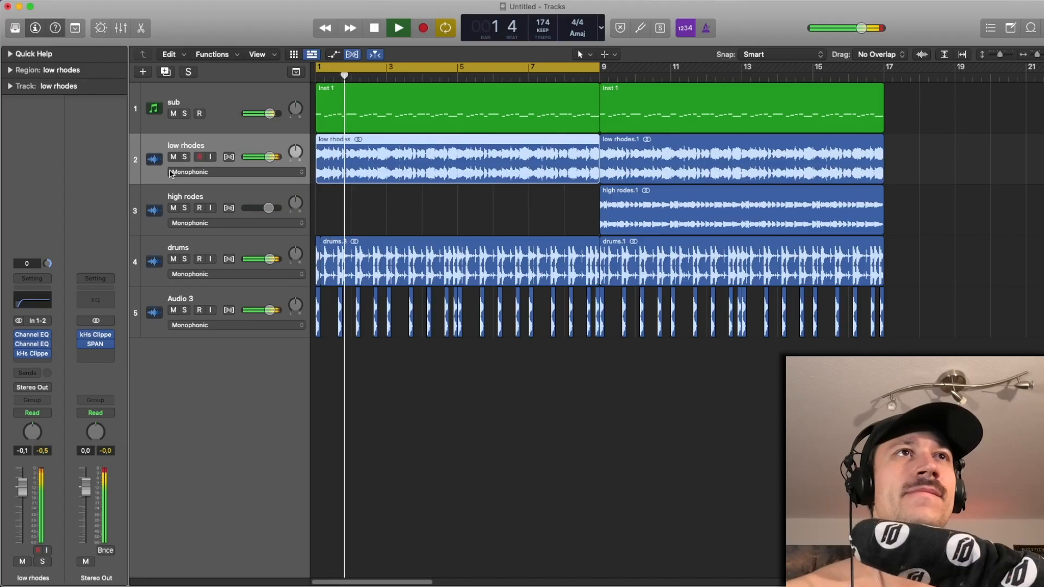
key(s)
key(space)
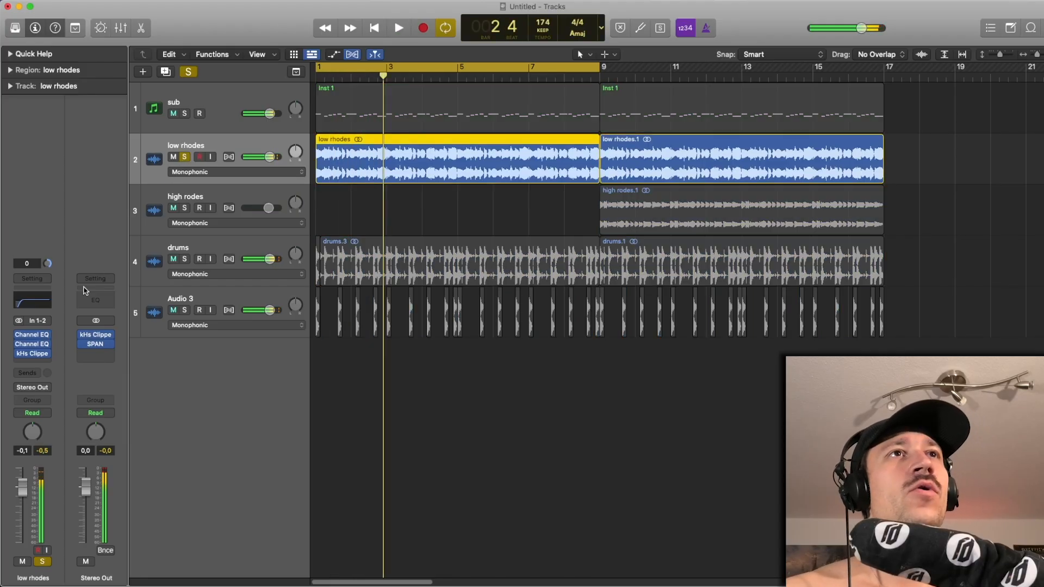
- Open SPAN on the stereo output and play the soloed low rhodes to examine their low frequencies
click(97, 345)
key(space)
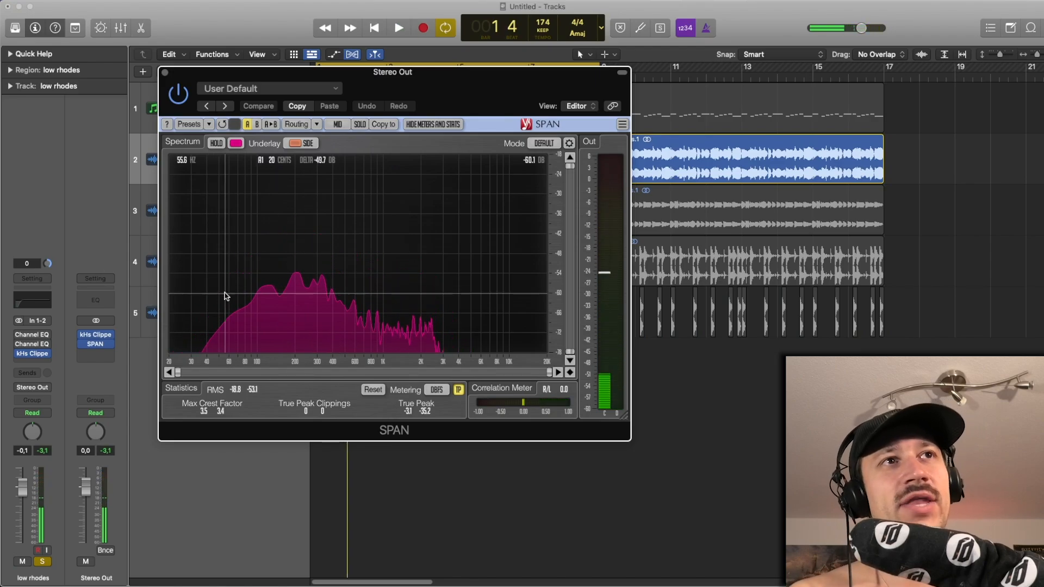
key(space)
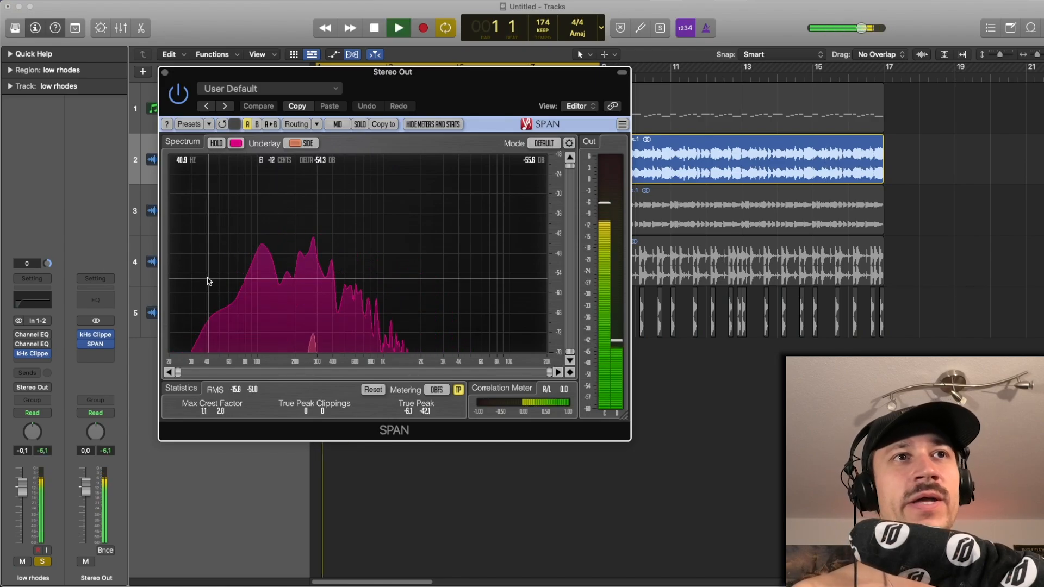
- Turn on the first Channel EQ on the low rhodes and open it, playing the track to examine its low cut
click(19, 335)
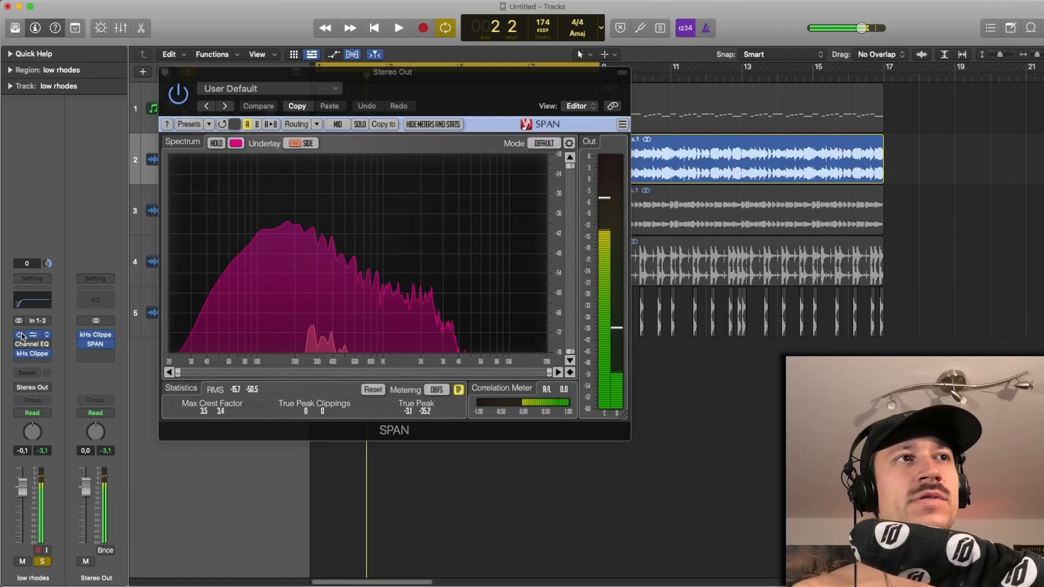
click(32, 335)
key(space)
drag(396, 287, 236, 151)
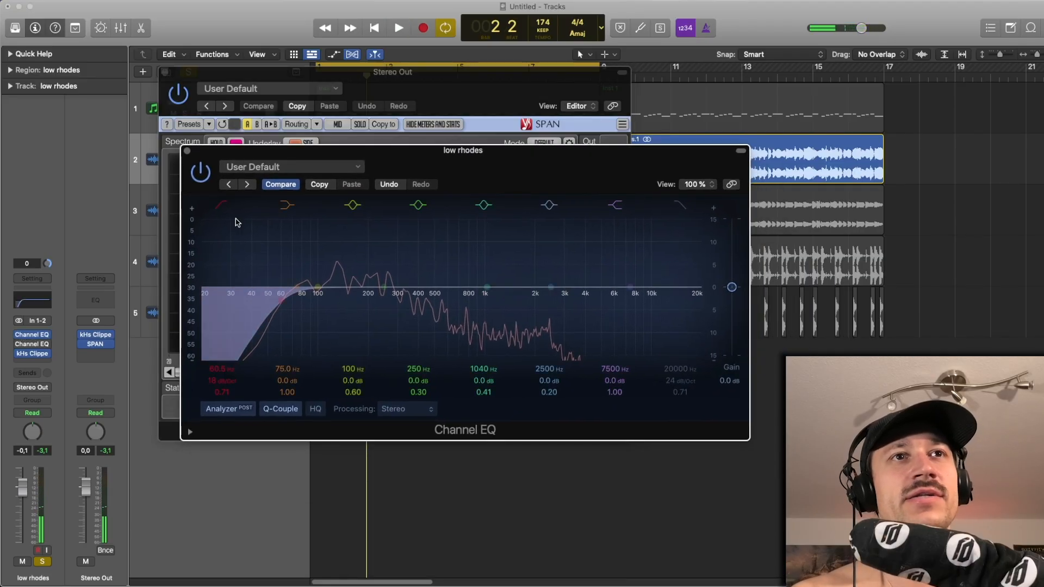
key(space)
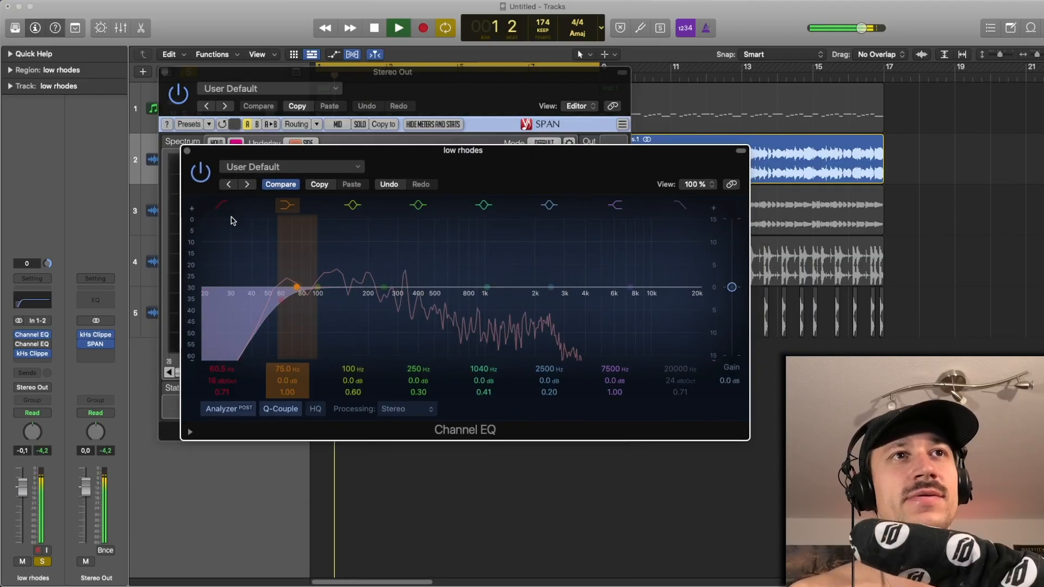
- Open the second Channel EQ on the low rhodes and play the track to examine its low cut
click(32, 346)
drag(409, 158, 285, 136)
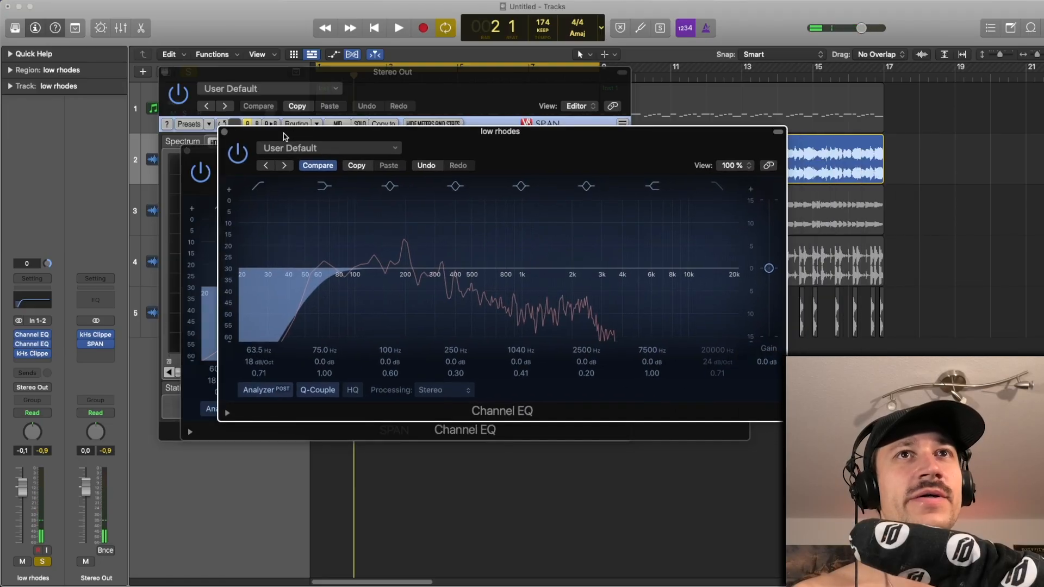
key(space)
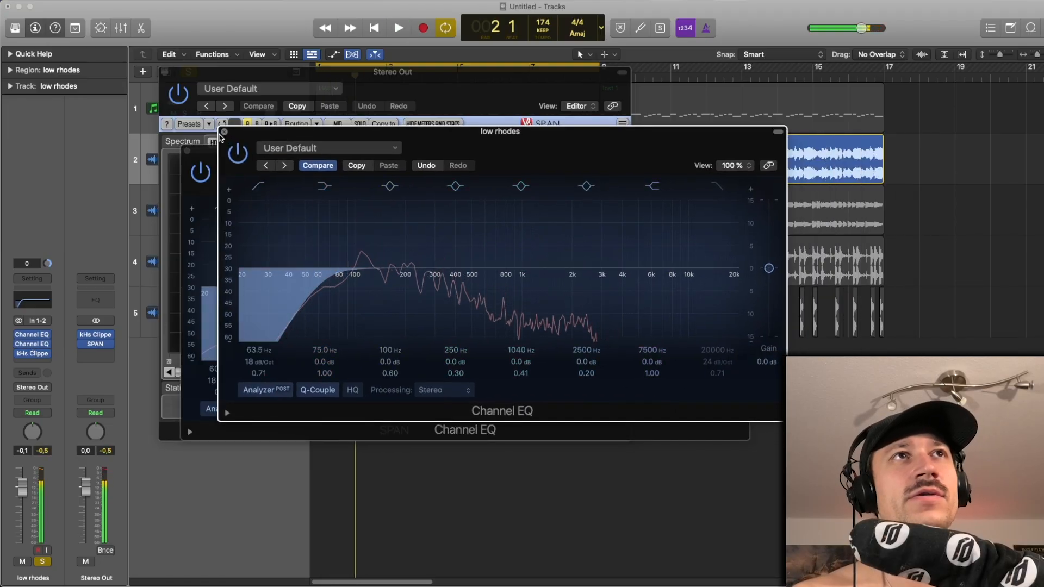
- Close both Channel EQ windows and play the filtered low rhodes, examining the spectrum in SPAN
click(224, 132)
click(187, 150)
drag(224, 89, 207, 81)
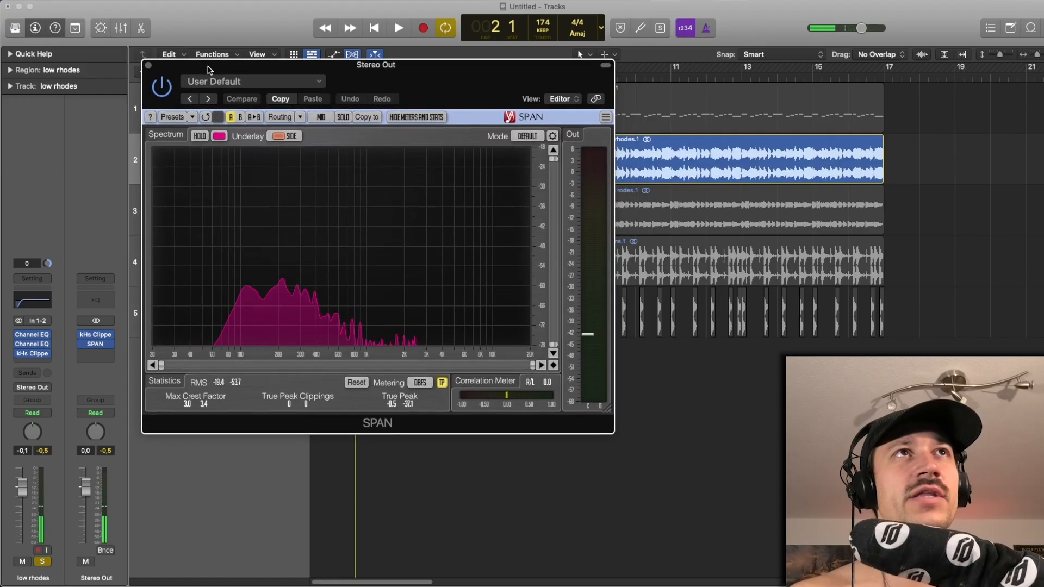
key(space)
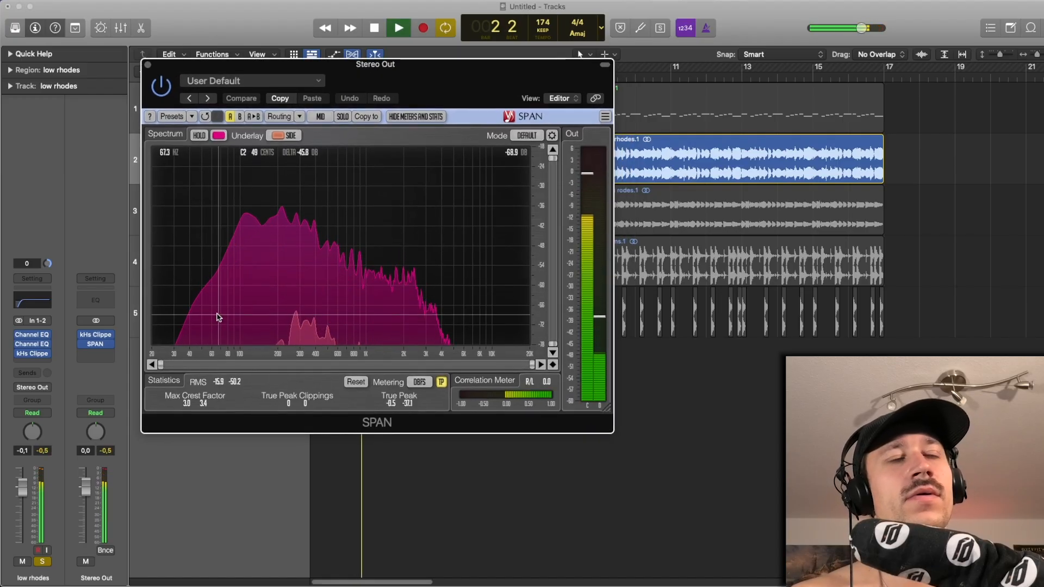
- Play the low rhodes with both Channel EQs bypassed and switched back on, comparing the low end in SPAN
key(space)
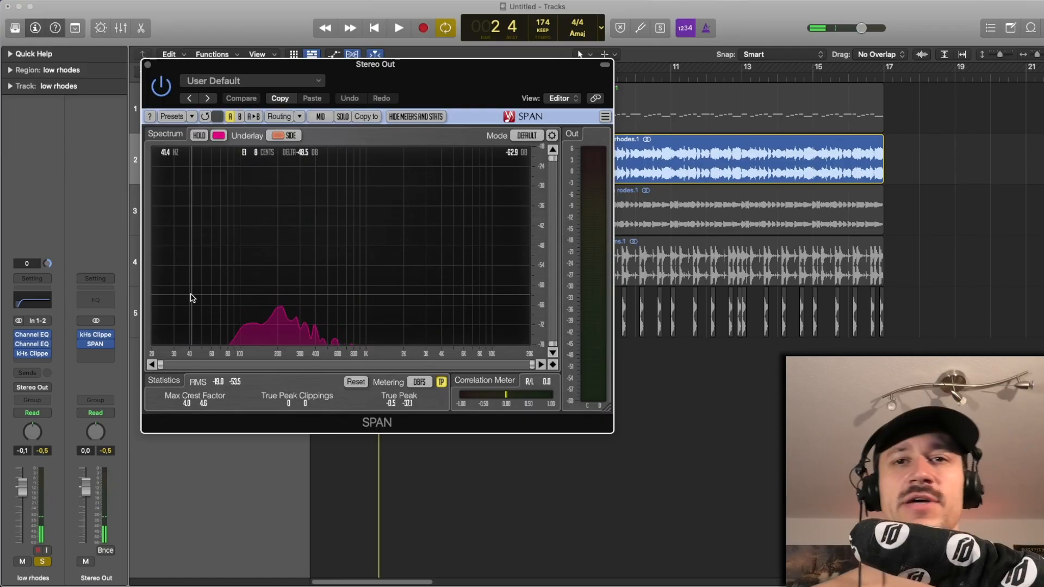
key(space)
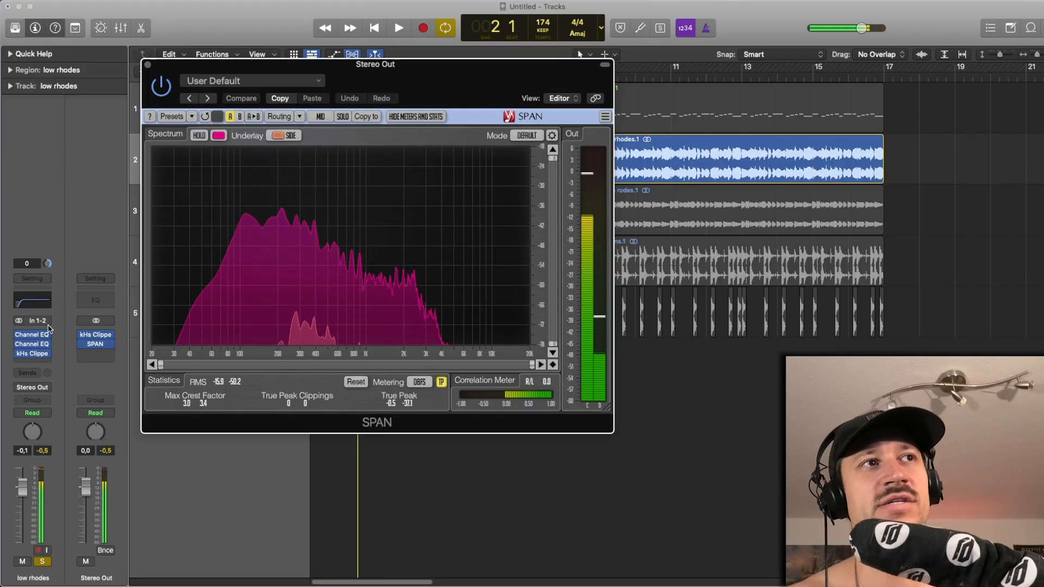
key(space)
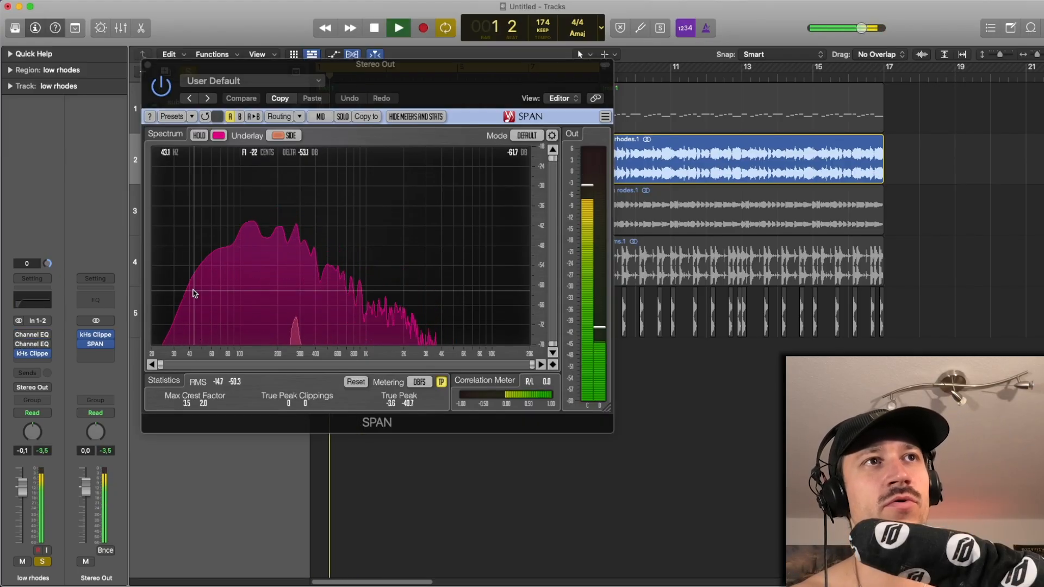
key(space)
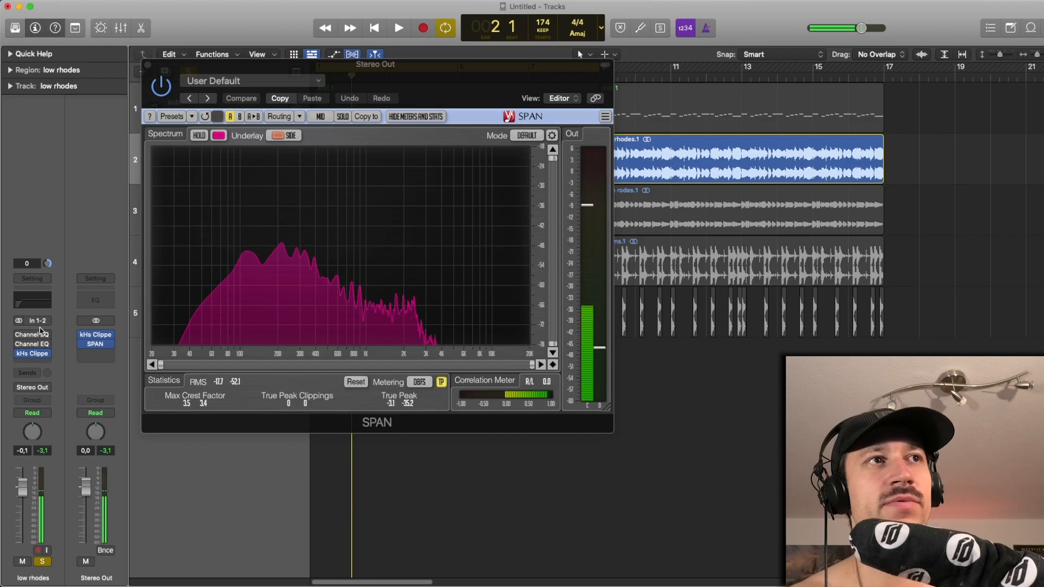
click(19, 334)
key(space)
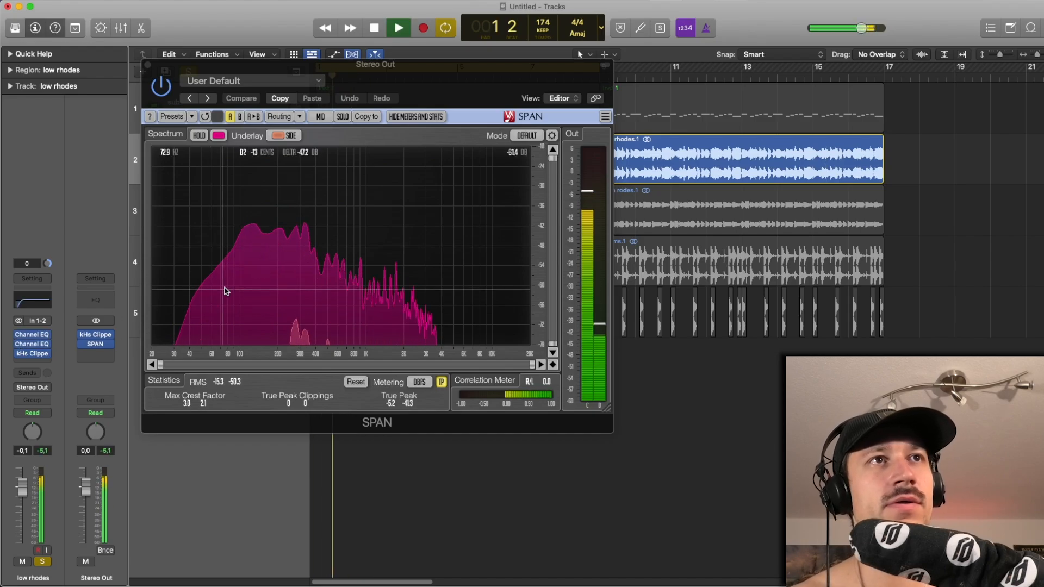
key(space)
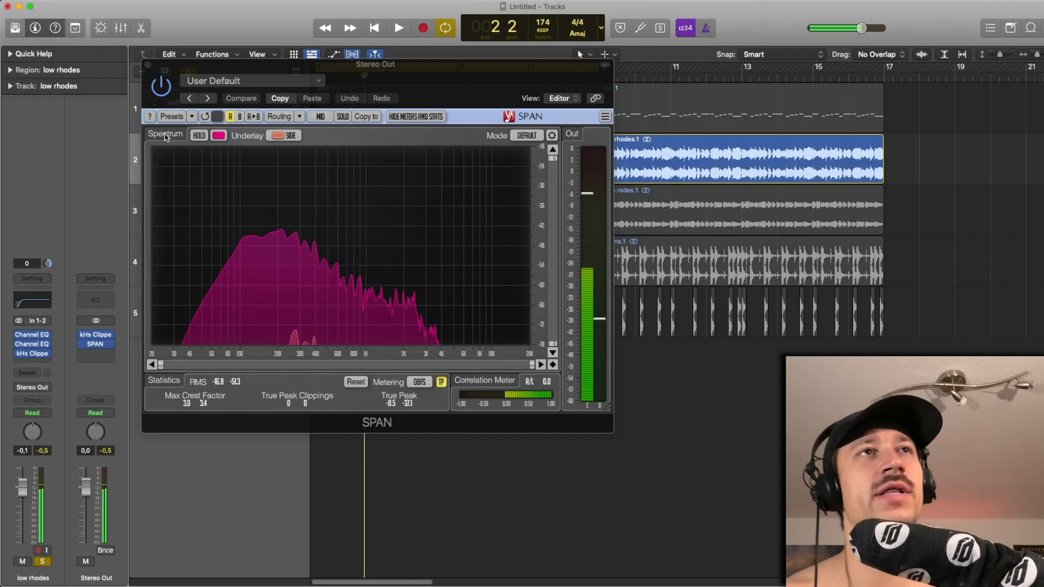
- Close SPAN, turn off the solo on the low rhodes and play the full mix
click(147, 64)
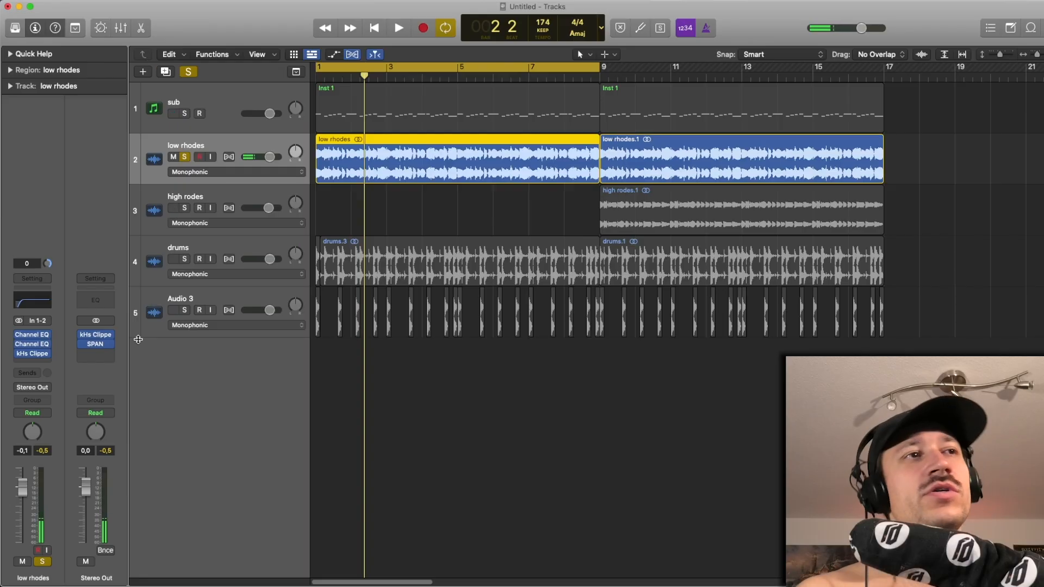
click(463, 379)
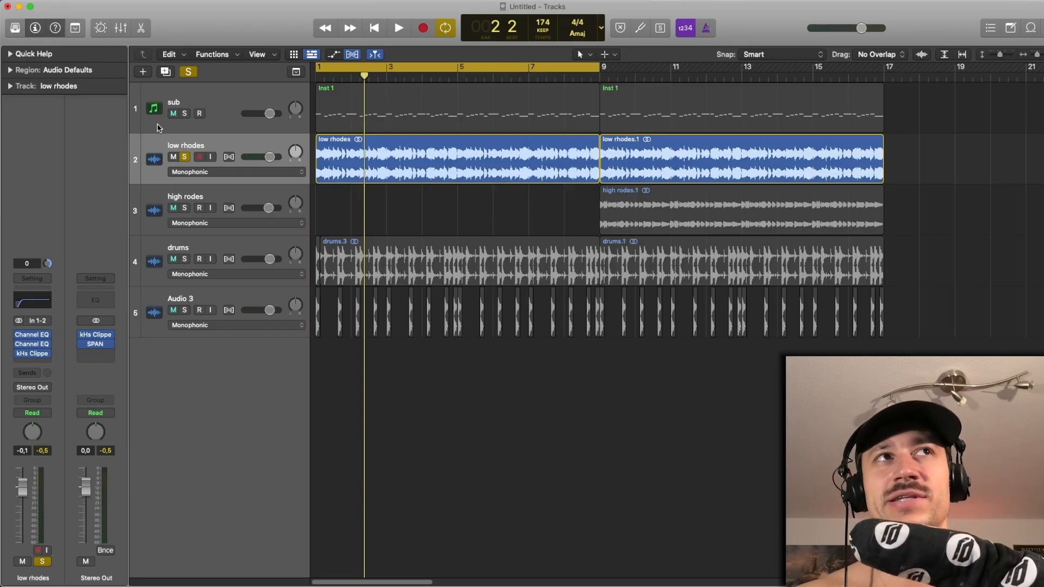
click(183, 114)
click(186, 157)
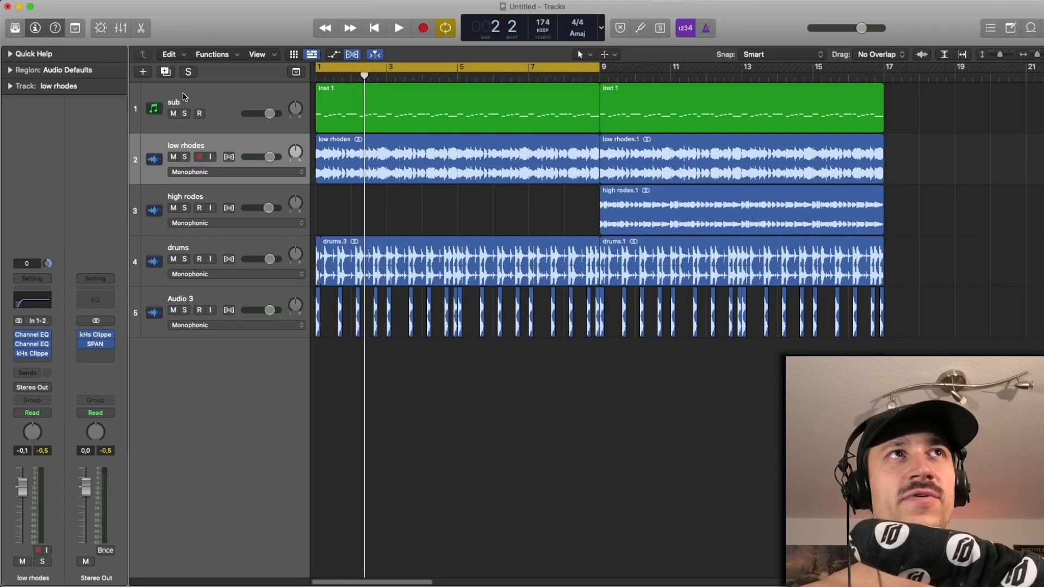
key(space)
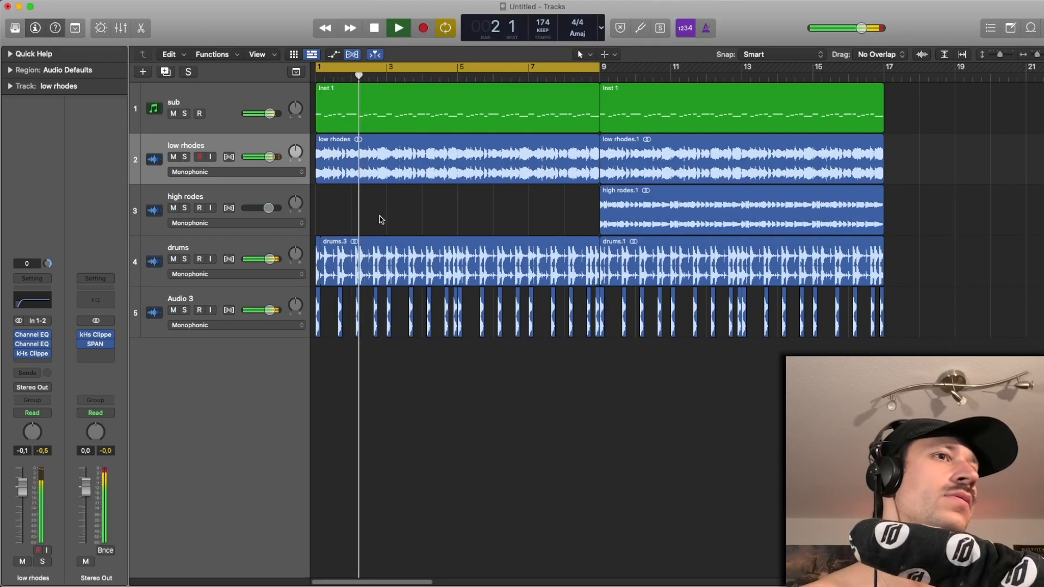
key(space)
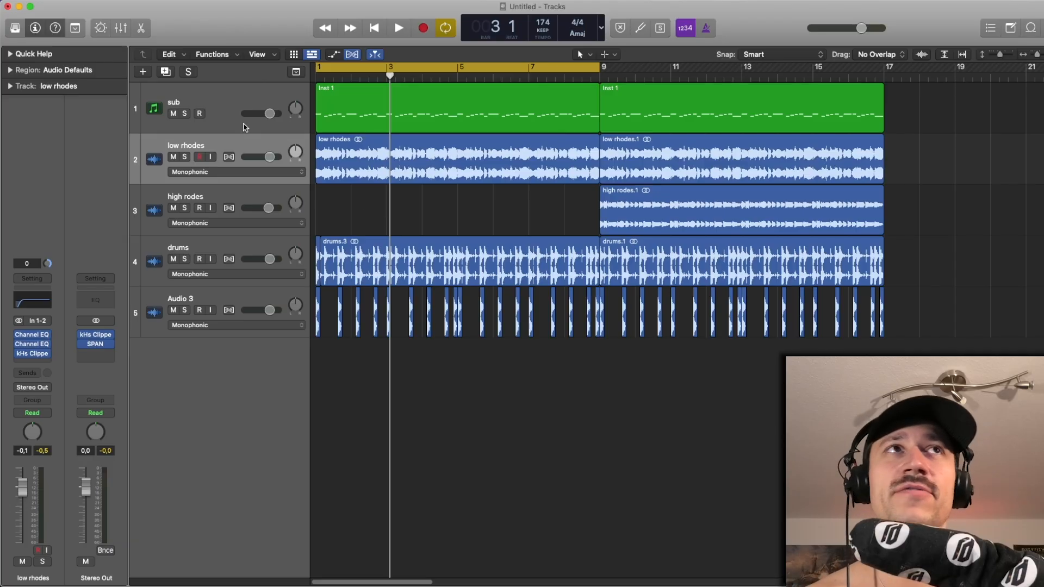
- Solo the sub track and play it through SPAN on the stereo output to examine its low-frequency spectrum, closing SPAN when finished
click(213, 98)
click(186, 114)
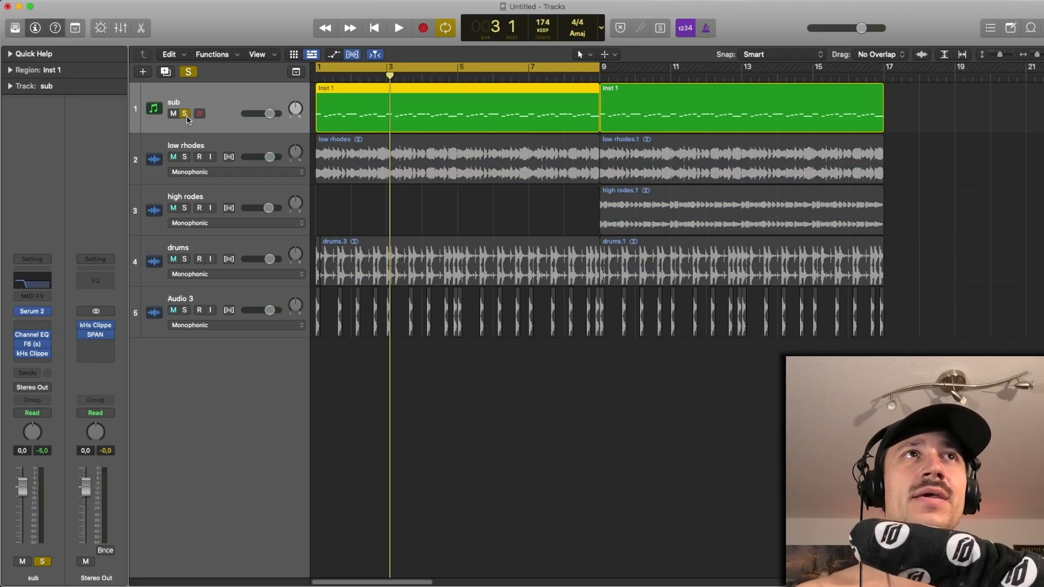
click(98, 334)
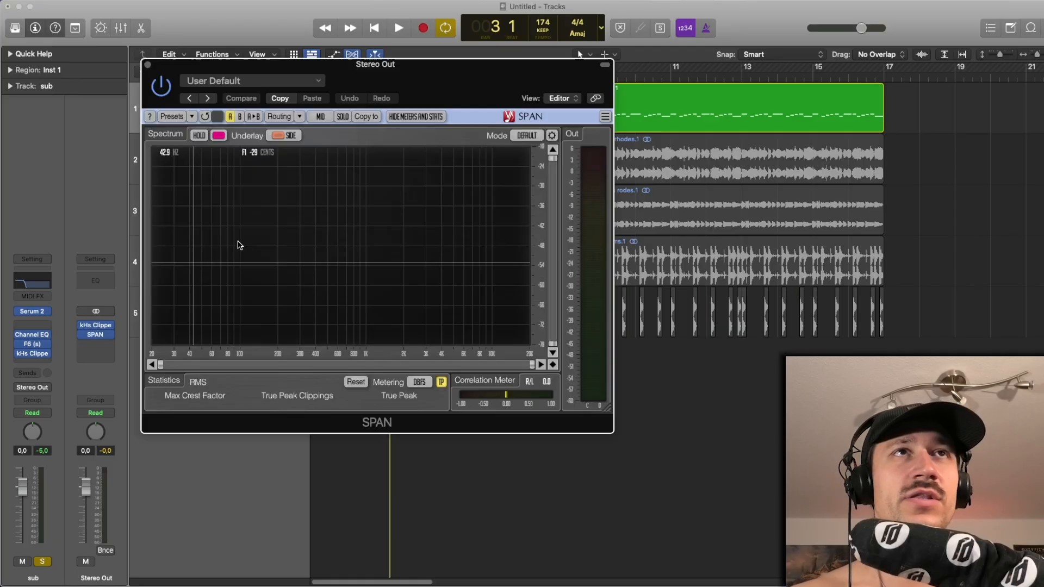
key(space)
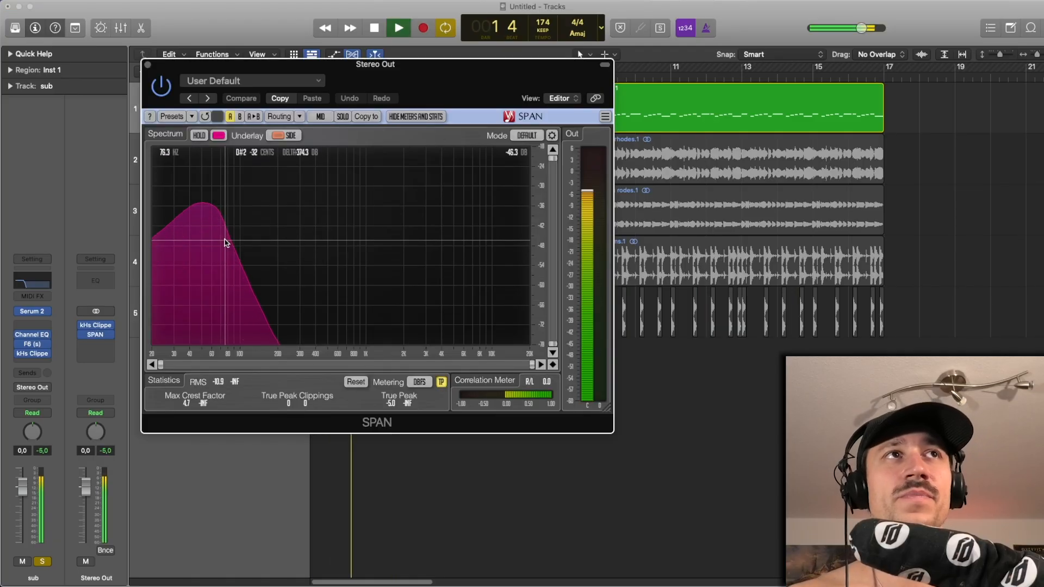
key(space)
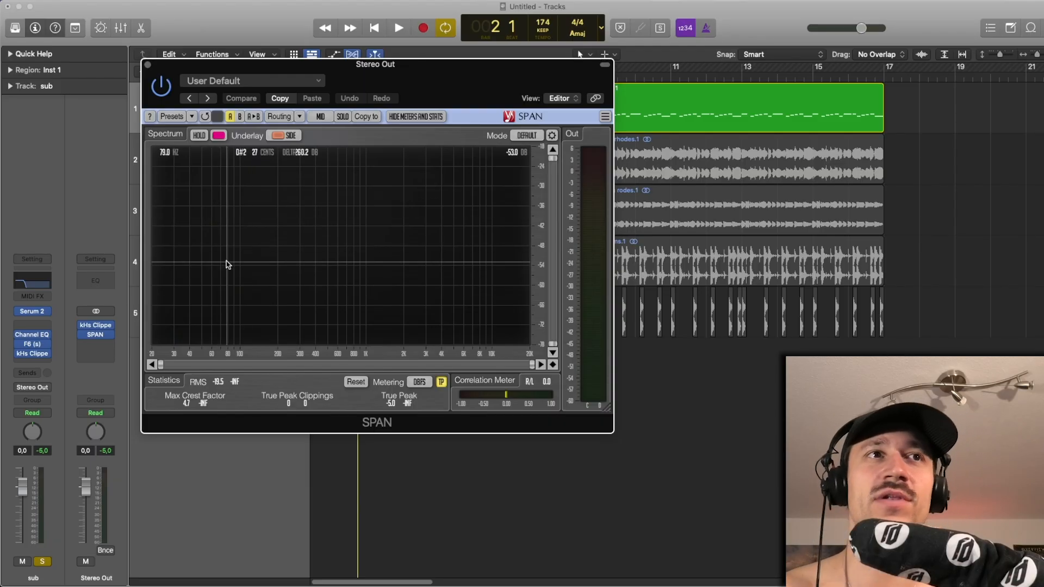
click(148, 65)
- Turn off the solo on the sub and play all tracks to hear the sub with the rhodes and drums
click(408, 248)
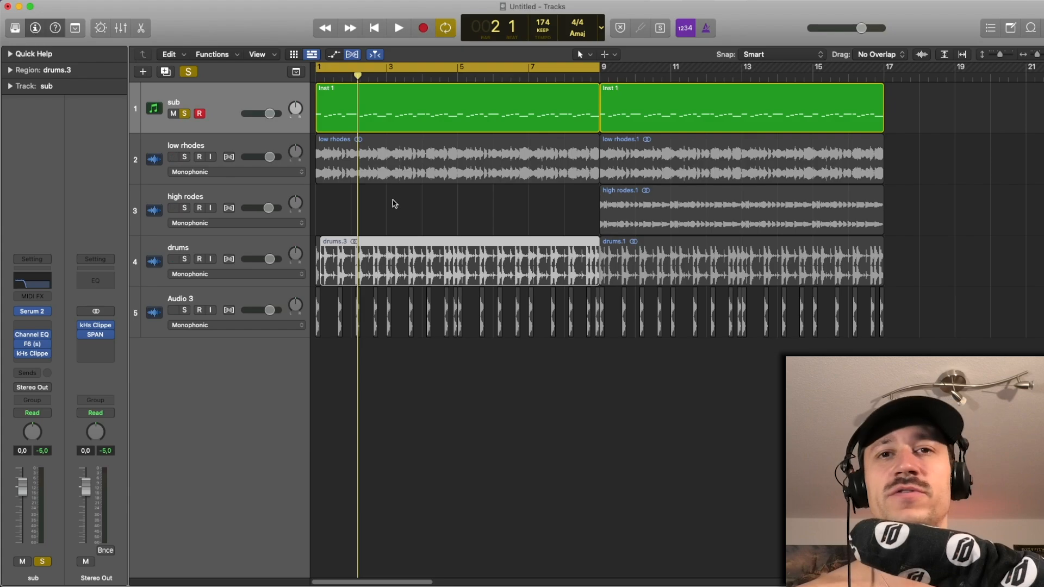
click(380, 173)
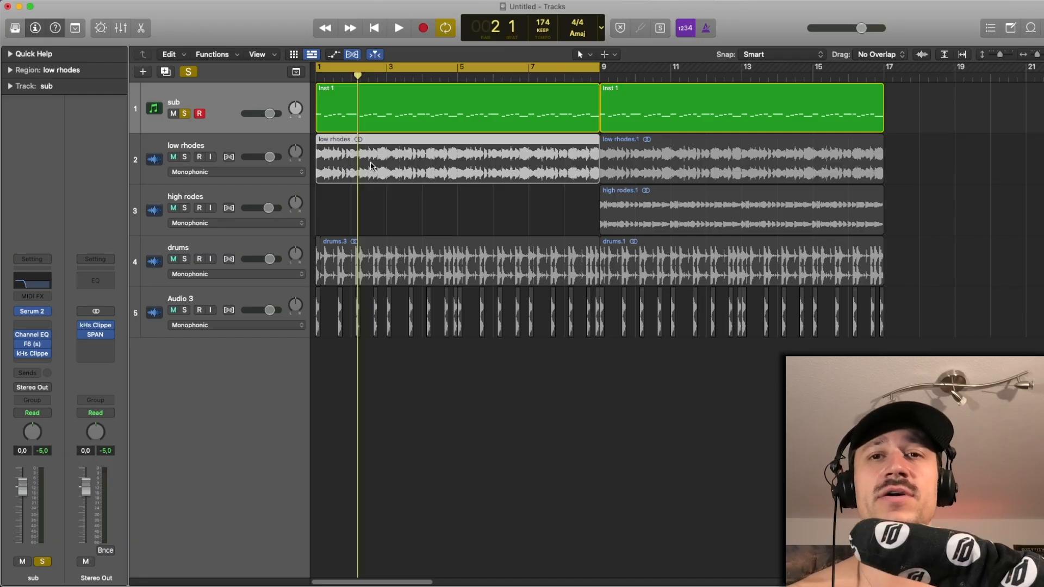
click(184, 113)
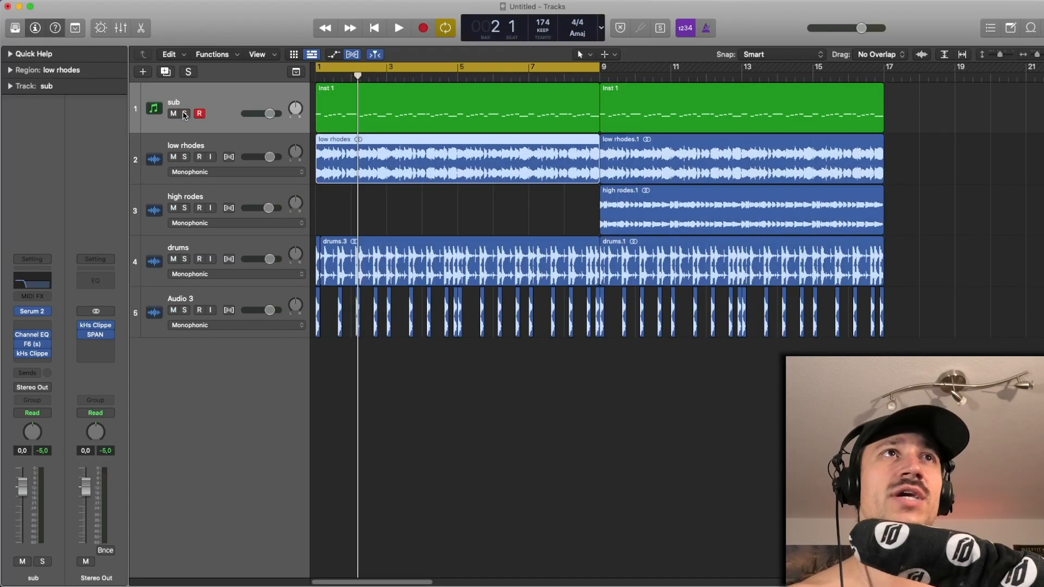
click(389, 210)
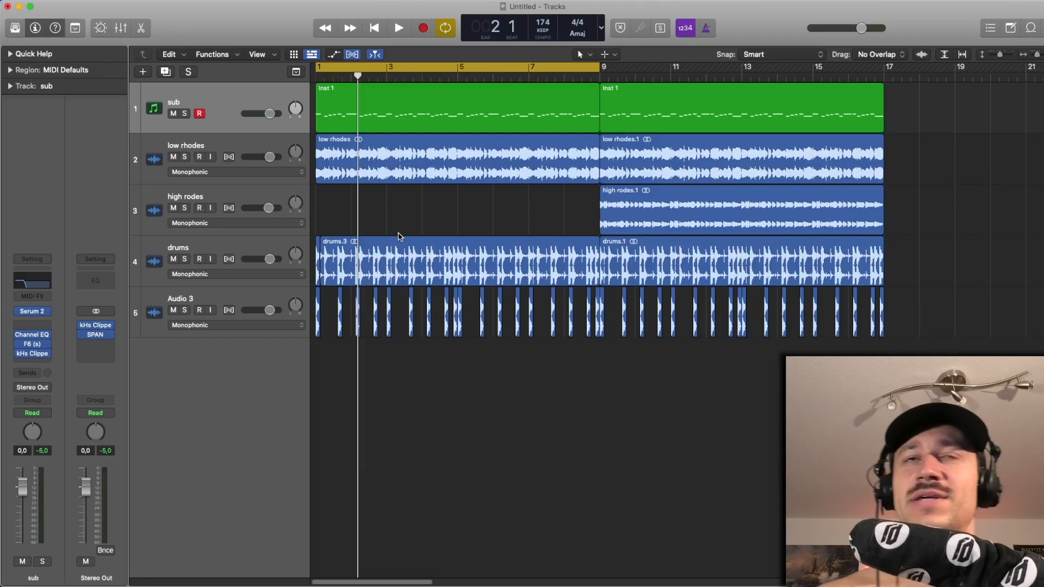
drag(400, 236, 397, 79)
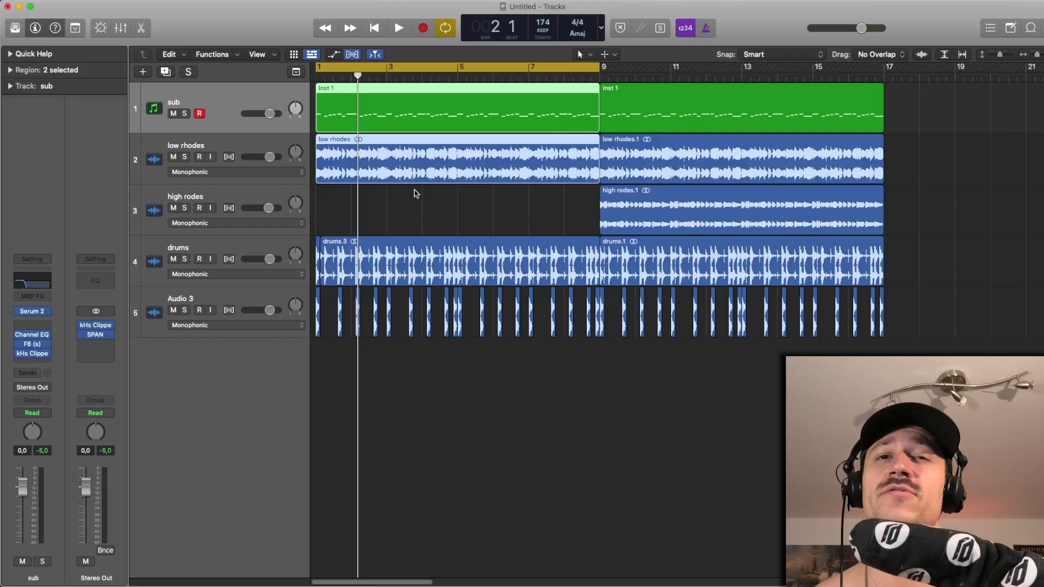
click(406, 217)
key(space)
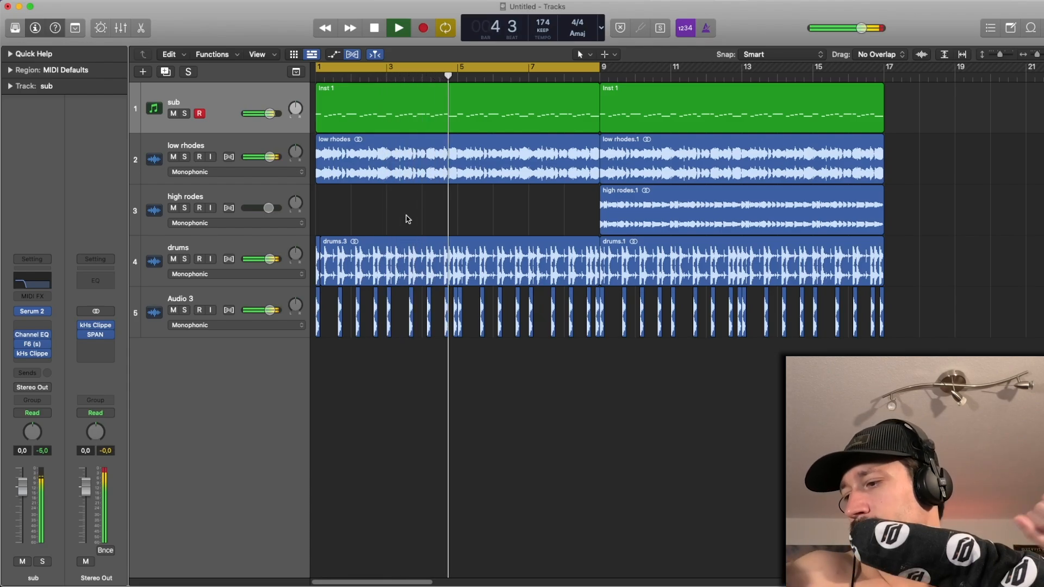
key(space)
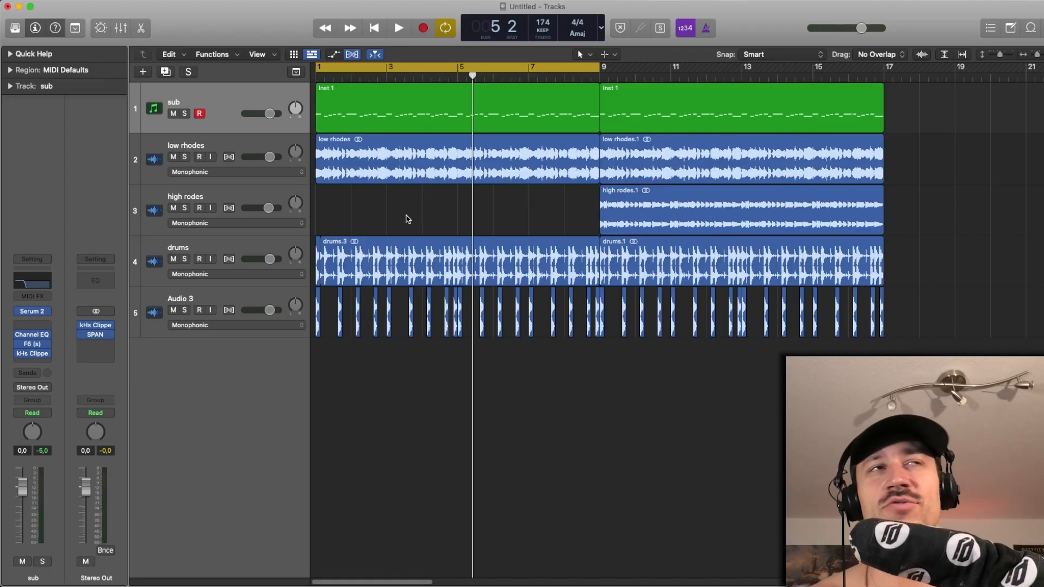
click(231, 108)
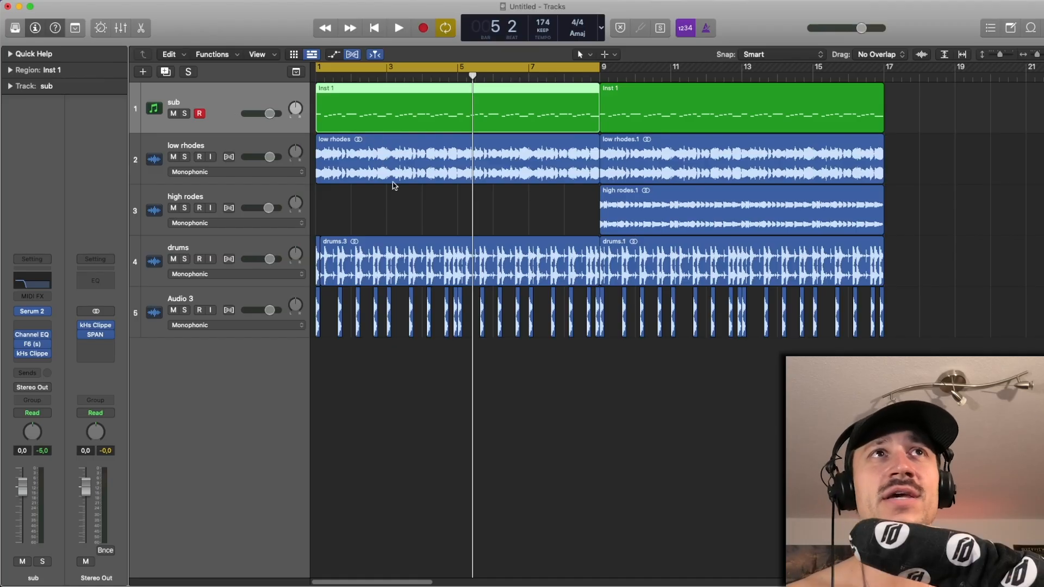
click(409, 200)
click(395, 97)
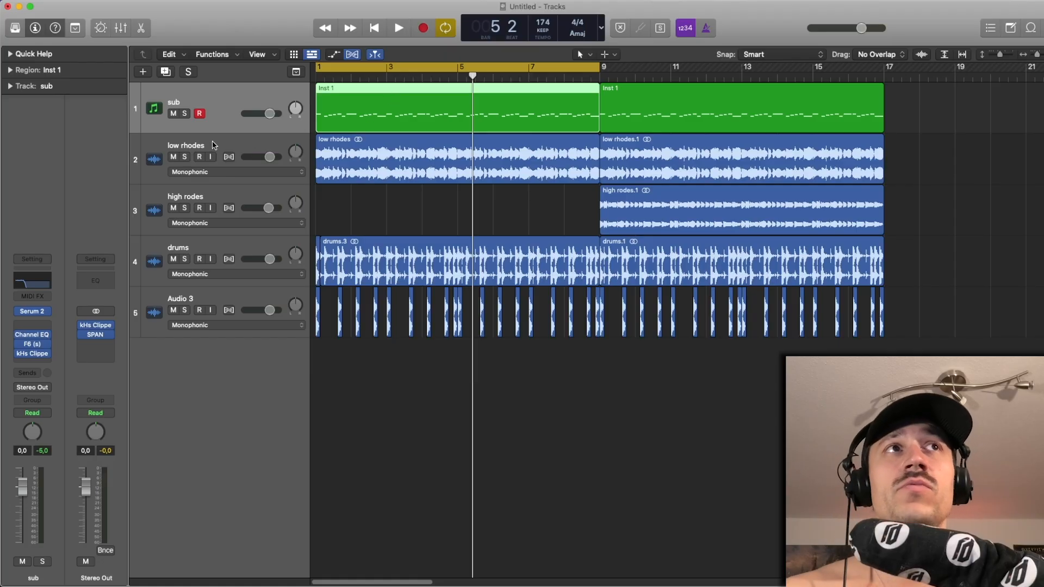
- Solo the low rhodes and play them with SPAN open on the stereo output to examine their spectrum, closing SPAN when finished
click(185, 157)
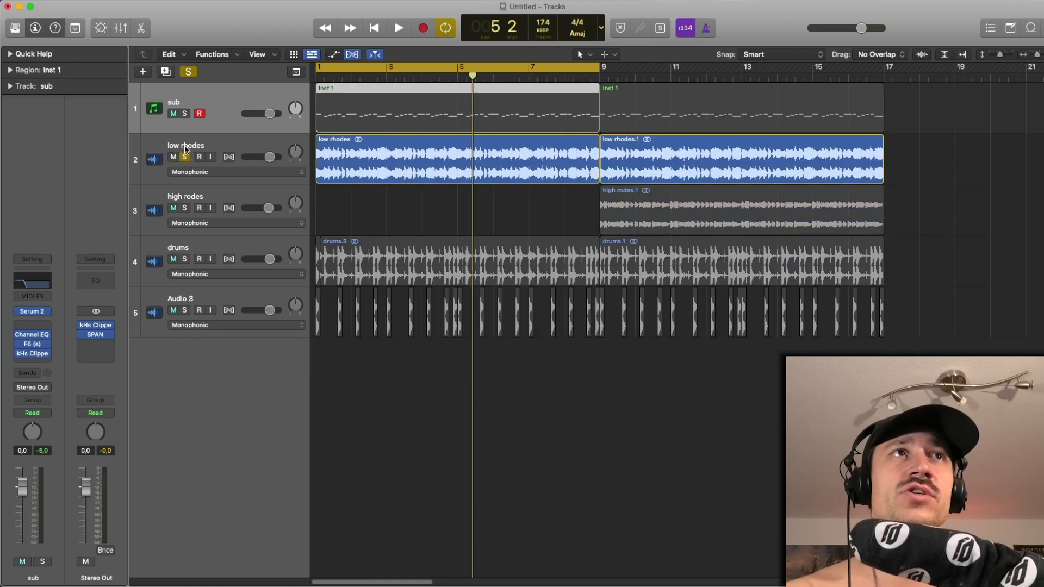
click(187, 149)
key(space)
key(space)
click(96, 344)
key(space)
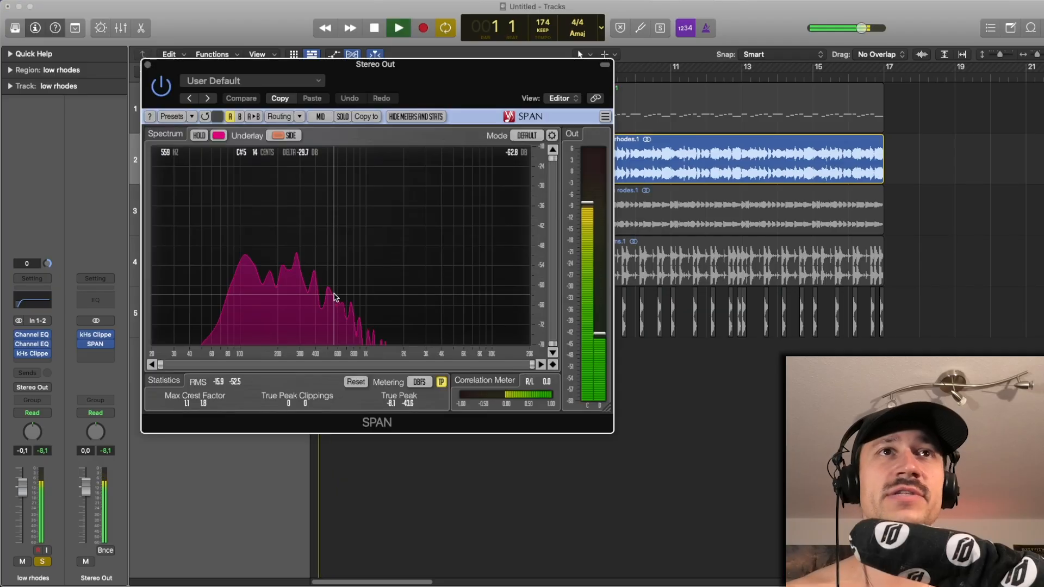
key(space)
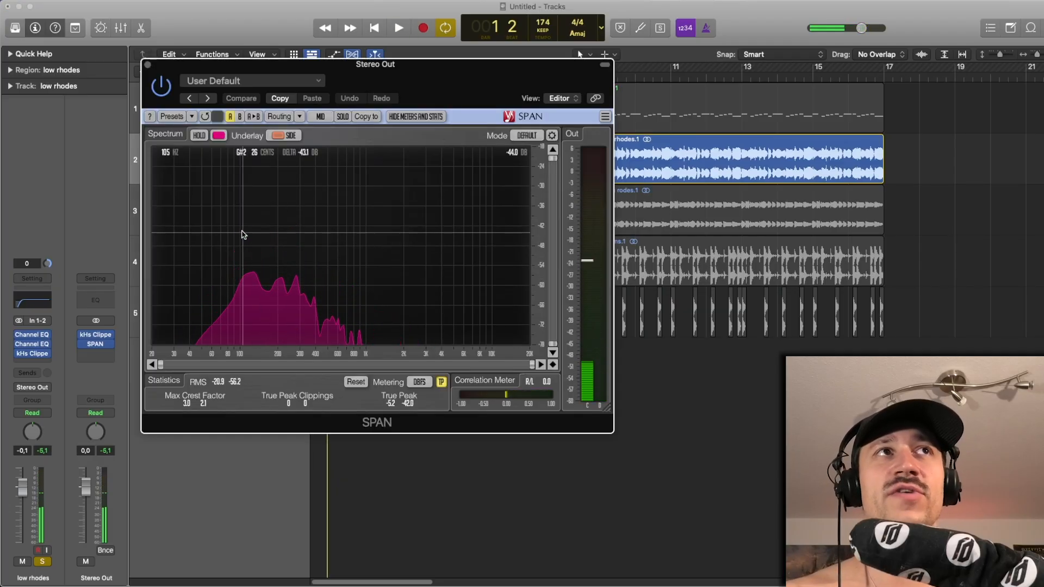
key(space)
key(space)
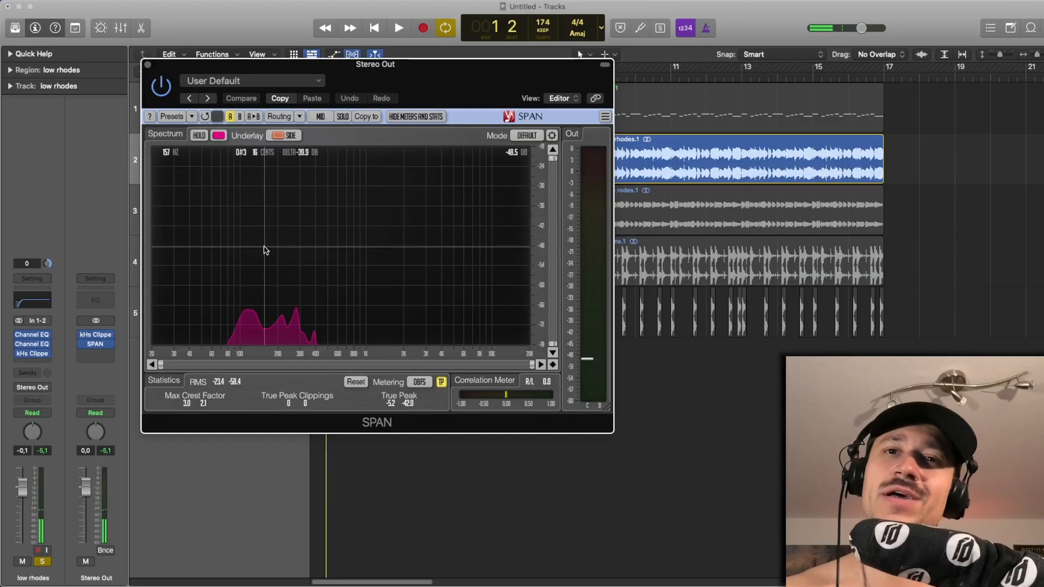
click(148, 66)
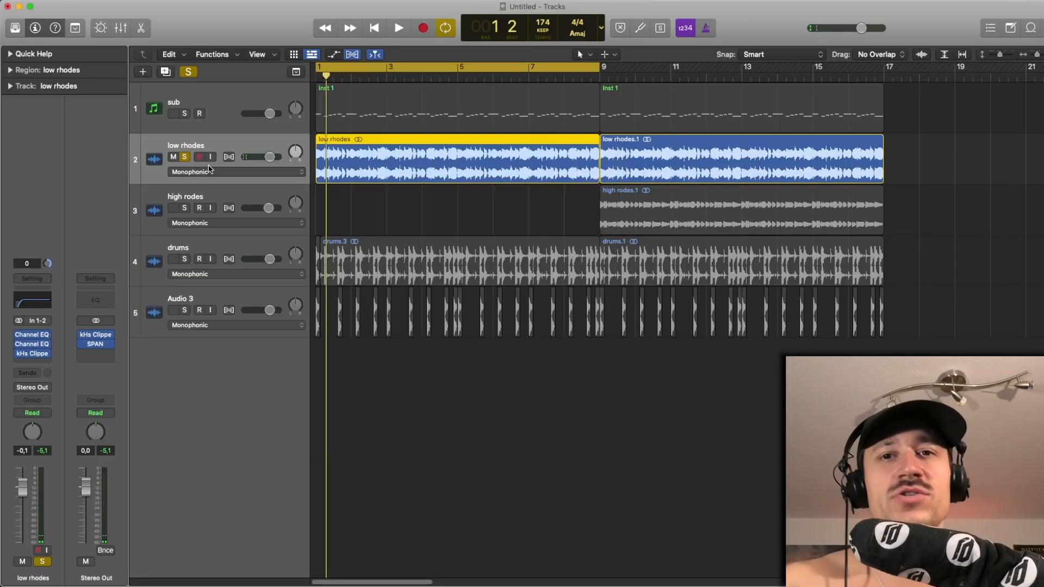
- Unsolo the low rhodes and play the complete loop once more with all tracks active
click(185, 158)
click(348, 217)
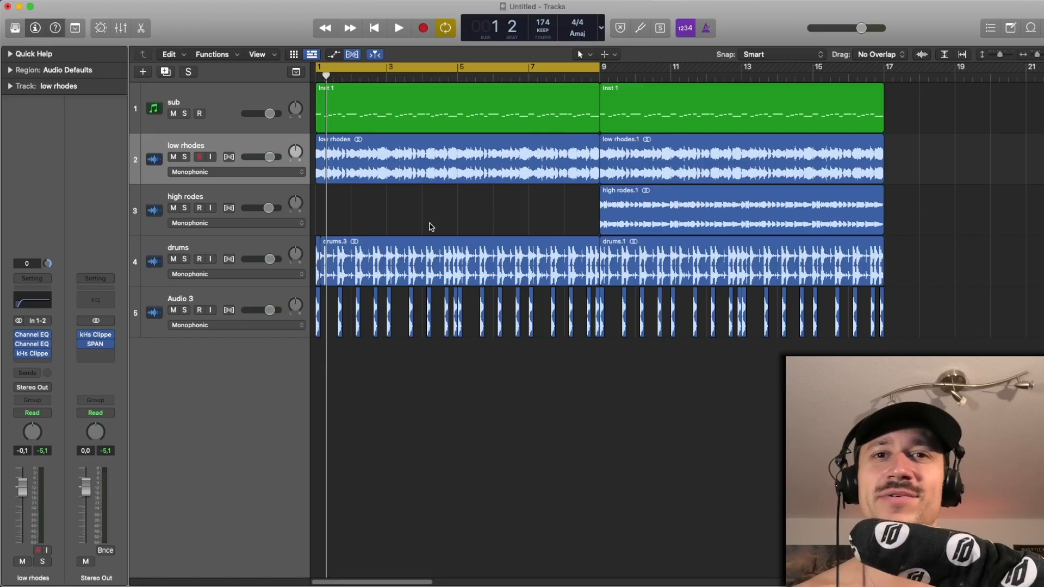
key(space)
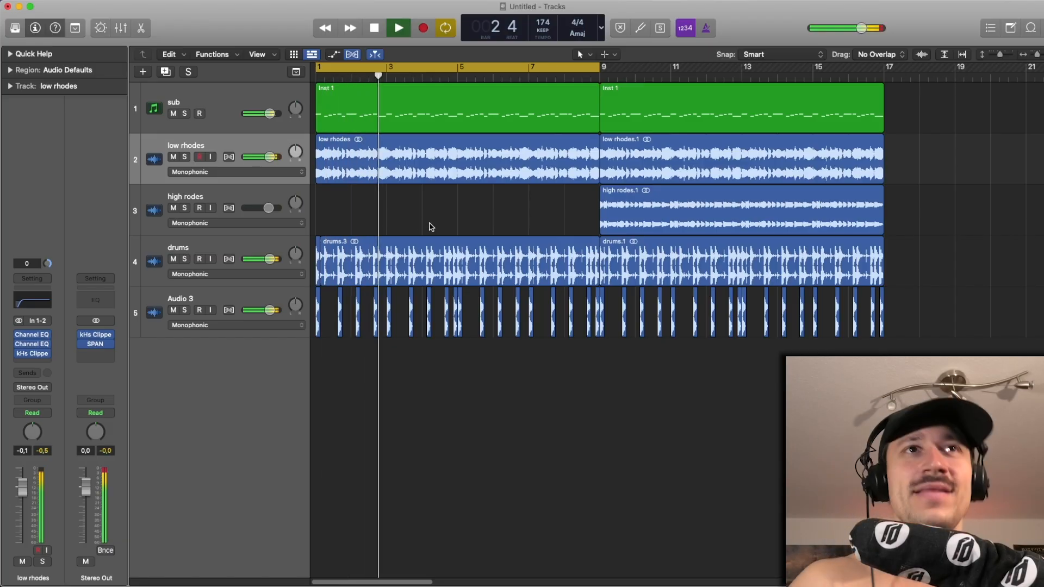
key(space)
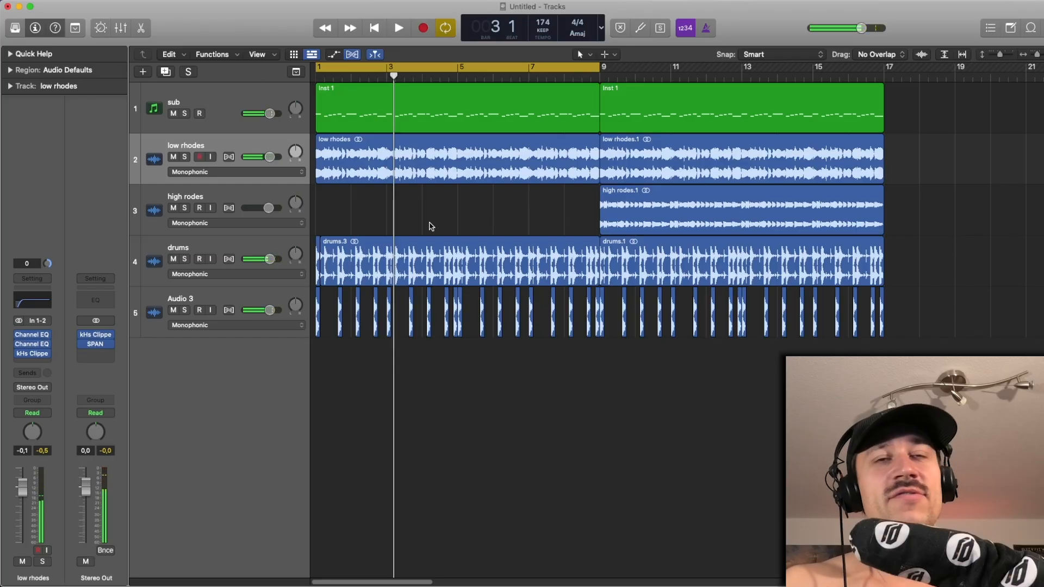